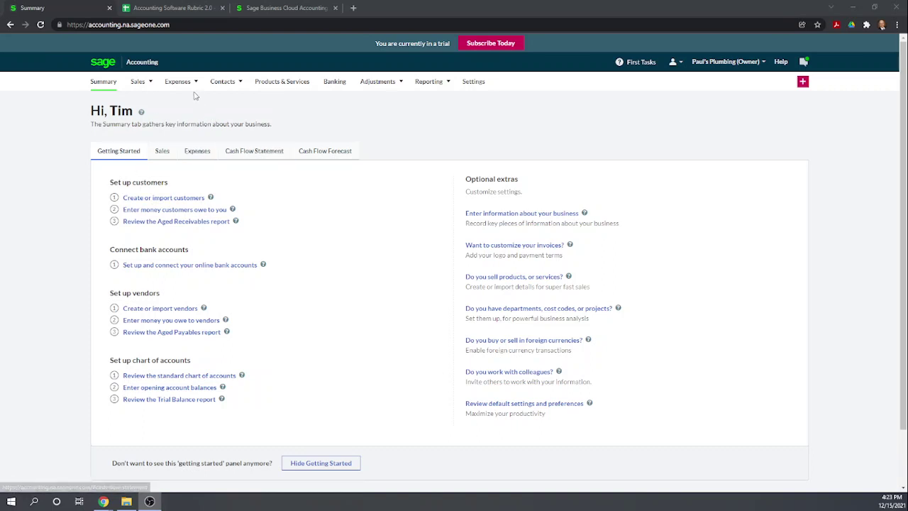
# Start a new vendor bill from the expenses list
pyautogui.moveTo(174, 85)
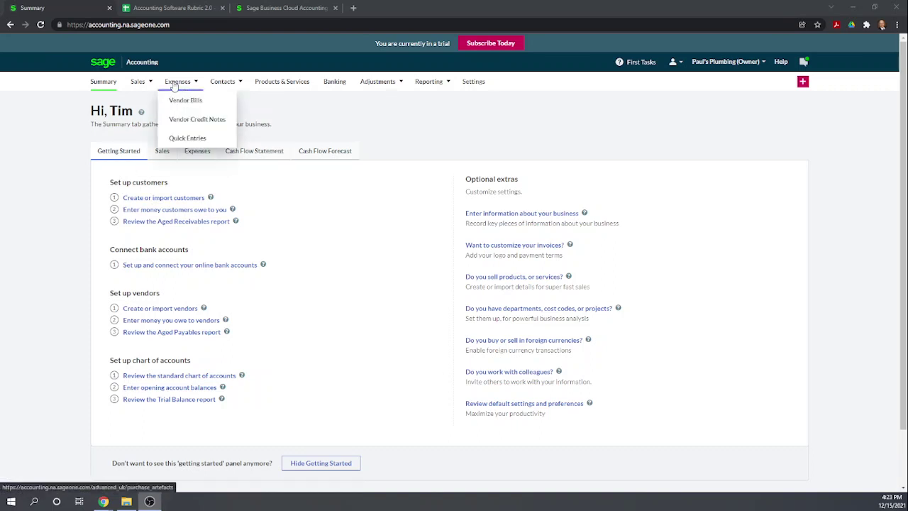
pyautogui.click(174, 82)
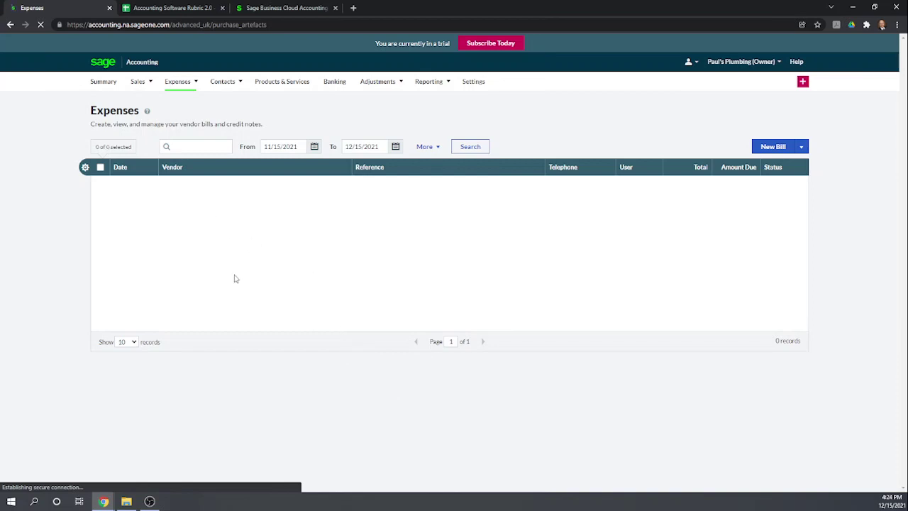
pyautogui.click(802, 147)
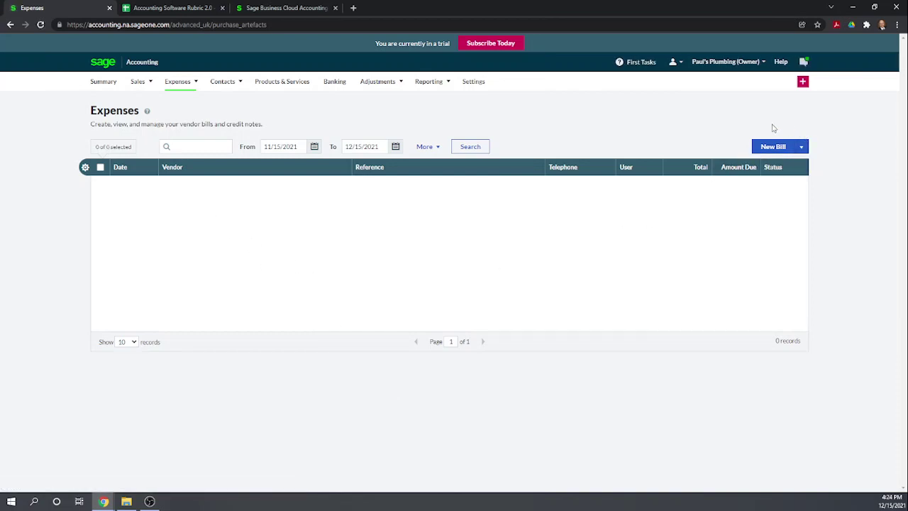
pyautogui.click(766, 148)
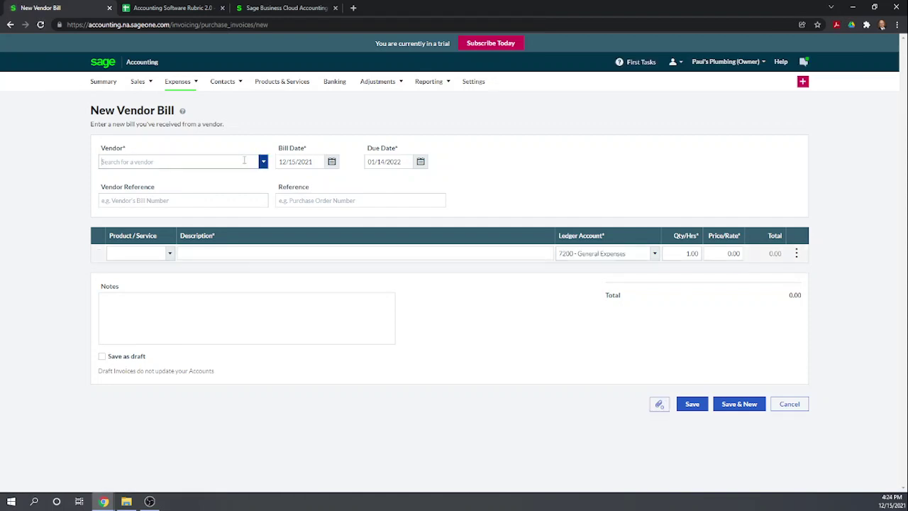
# Create a vendor with the business name "NYC Electric Co," and assign it to the bill
pyautogui.write('NYC')
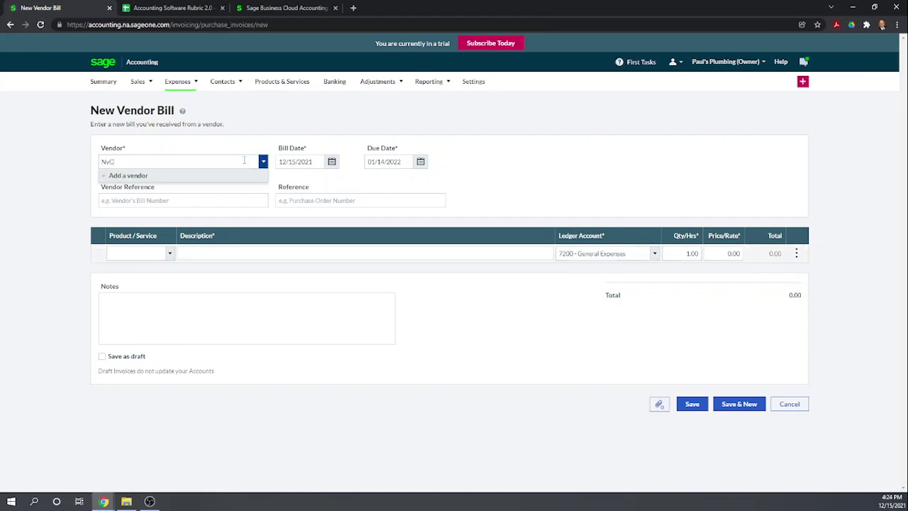
pyautogui.write(' Electric Co.')
pyautogui.click(130, 177)
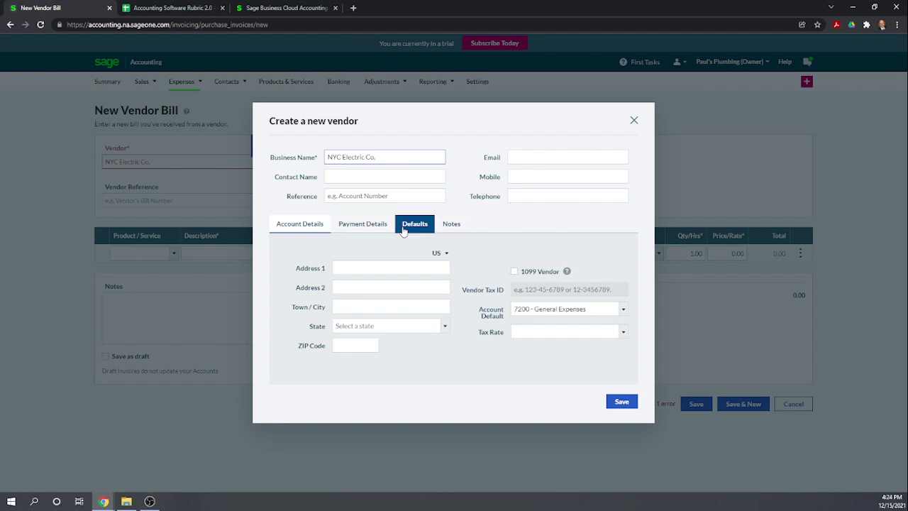
pyautogui.click(618, 403)
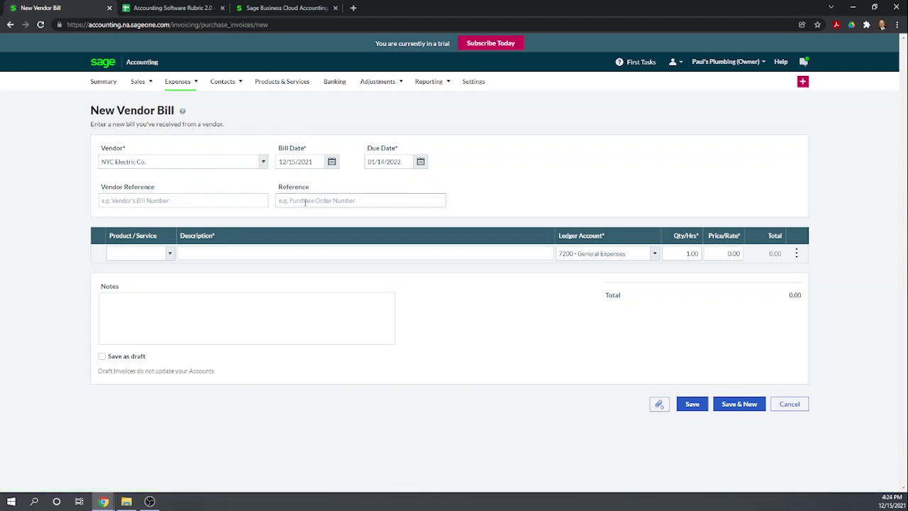
# Describe the first bill line as "Utility Bill" and assign it to ledger account 6400 - Utilities Expense
pyautogui.click(140, 252)
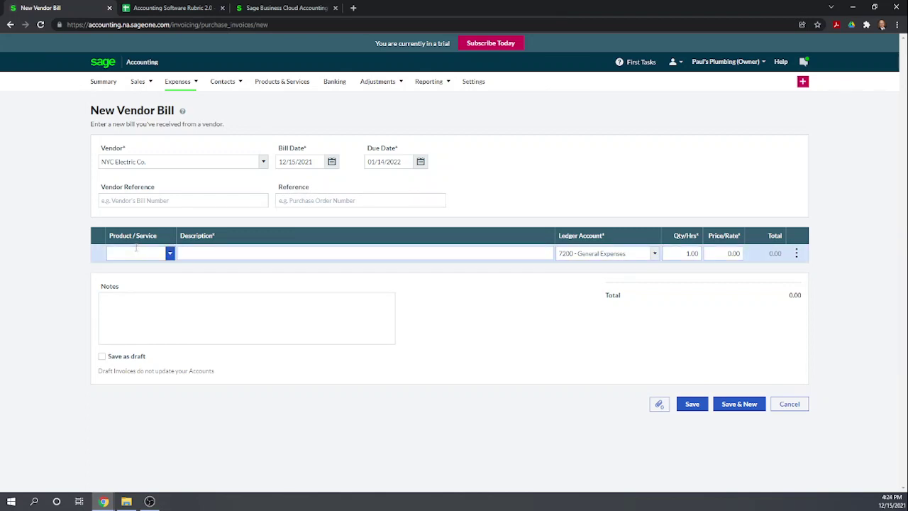
pyautogui.click(185, 257)
pyautogui.write('Utili')
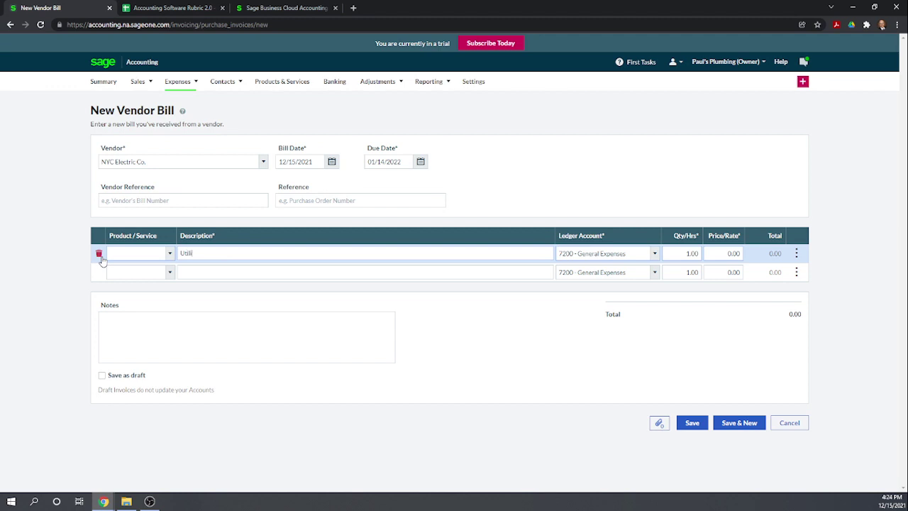
pyautogui.write('ty Bill')
pyautogui.press('Tab')
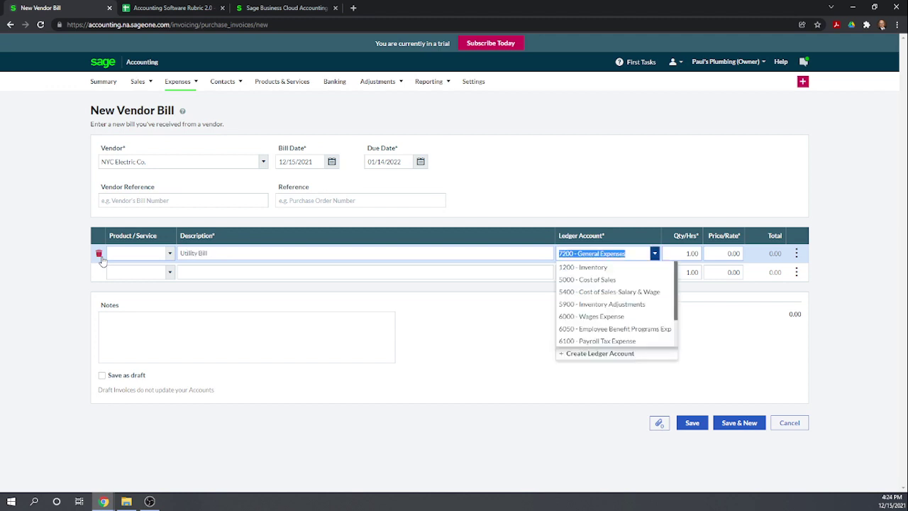
pyautogui.write('ut')
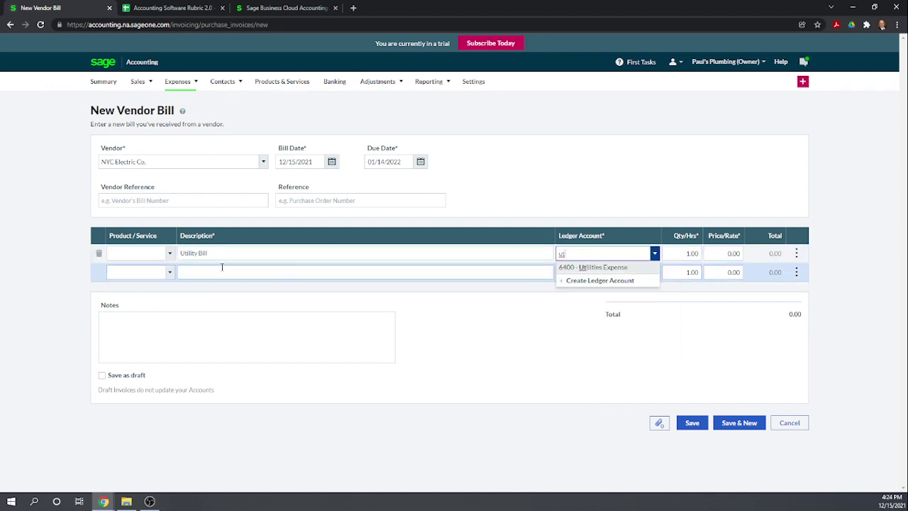
pyautogui.click(604, 268)
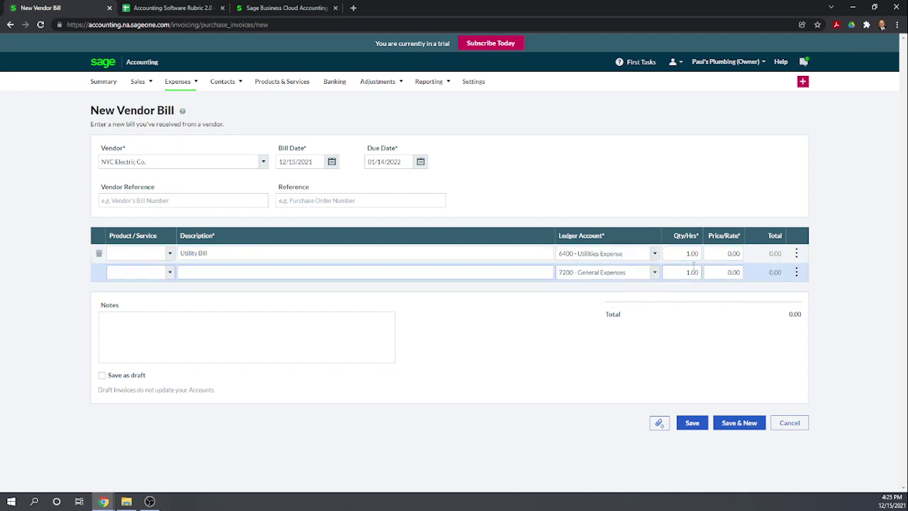
# Set the Utility Bill line's price to 150 and save the vendor bill
pyautogui.click(719, 257)
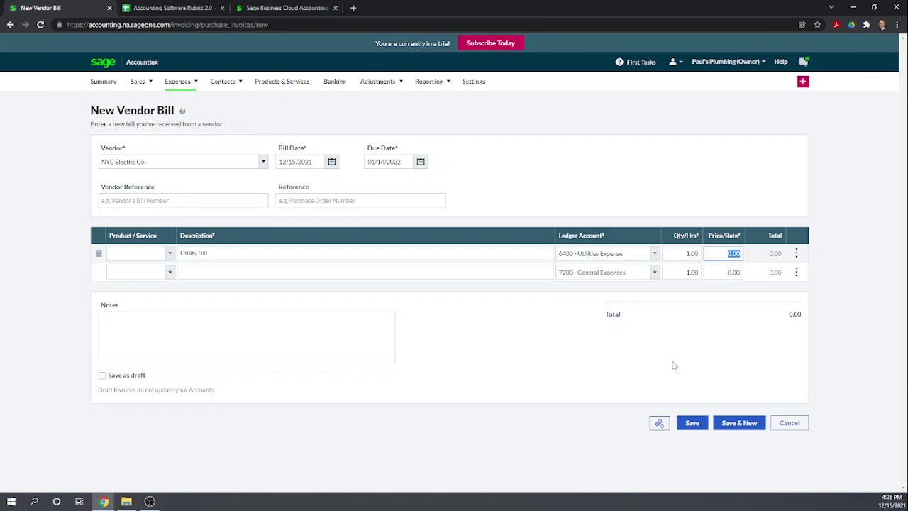
pyautogui.write('150')
pyautogui.click(499, 355)
pyautogui.click(660, 425)
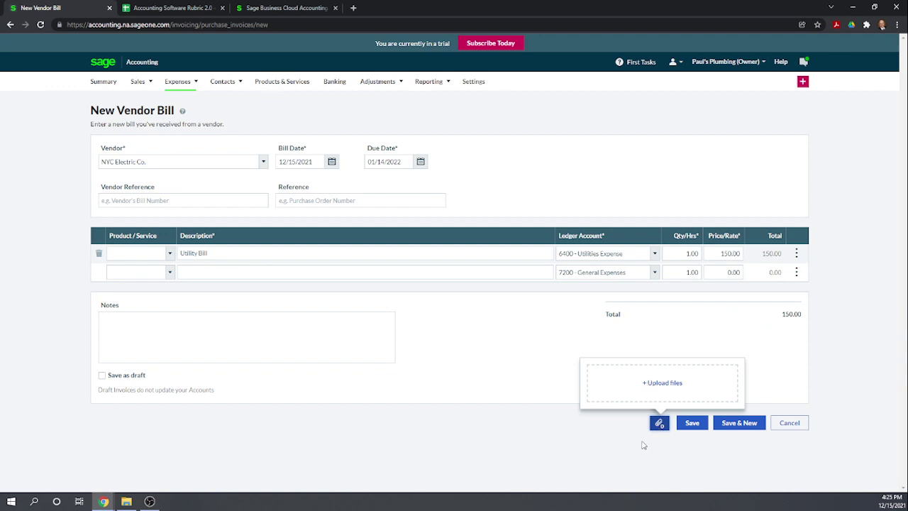
pyautogui.click(640, 444)
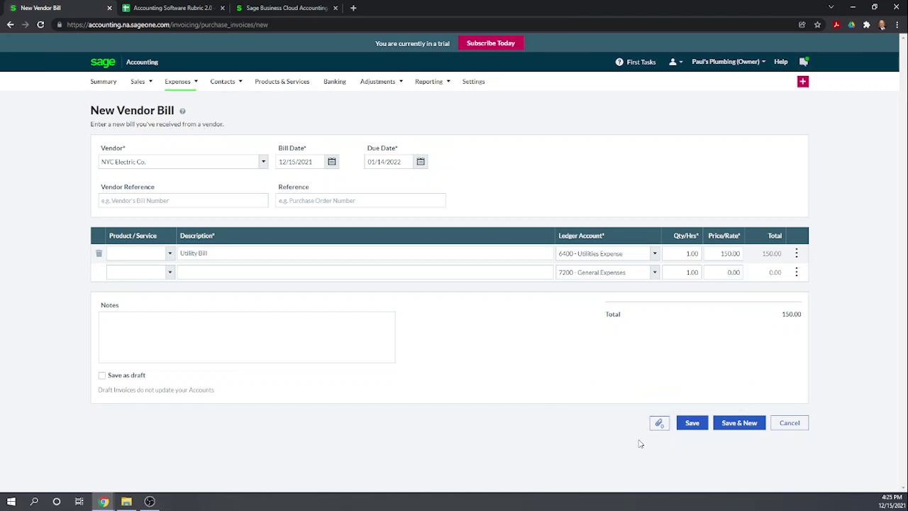
pyautogui.click(694, 425)
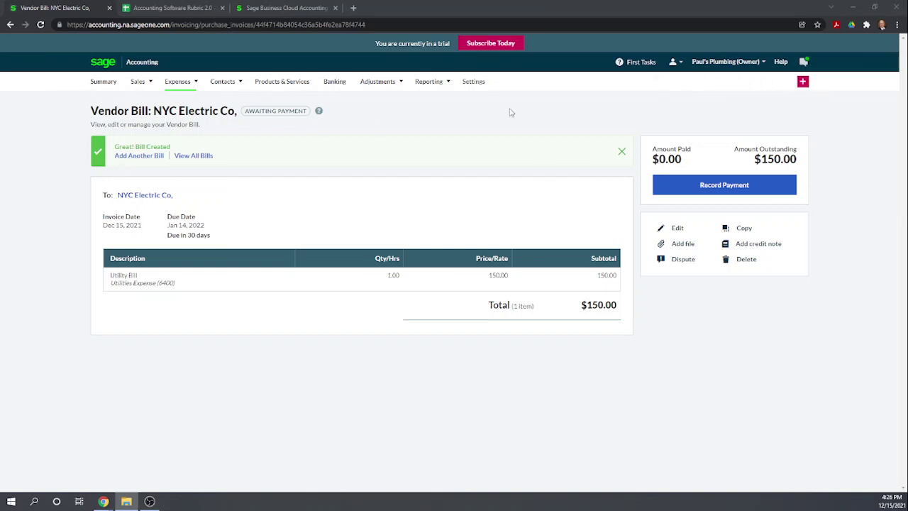
# Start another new vendor bill
pyautogui.click(803, 83)
pyautogui.moveTo(801, 83)
pyautogui.click(580, 143)
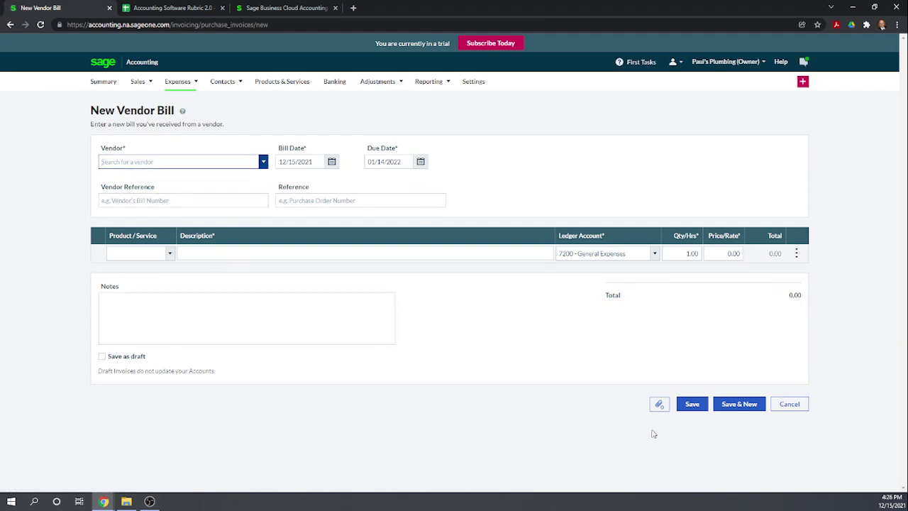
pyautogui.click(657, 407)
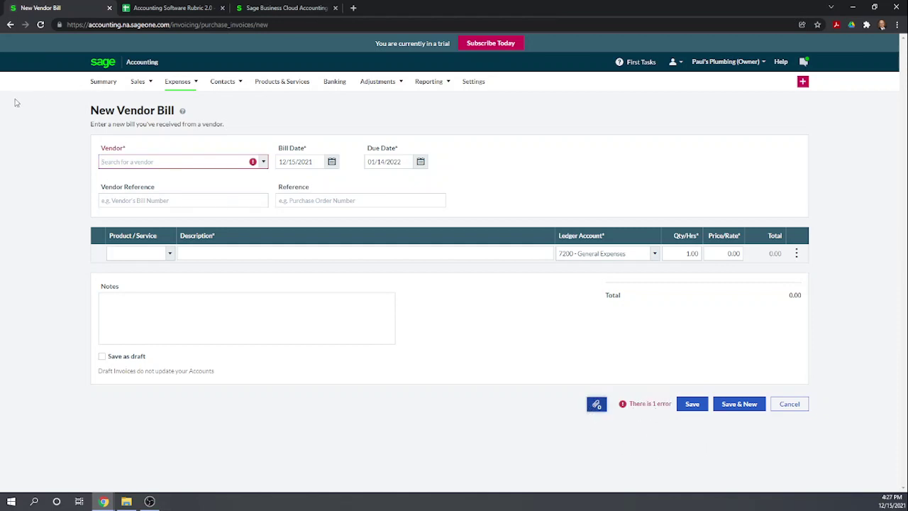
# Create Lowe's as the bill's new vendor and attach the file Emailed Receipt (3).pdf
pyautogui.click(207, 163)
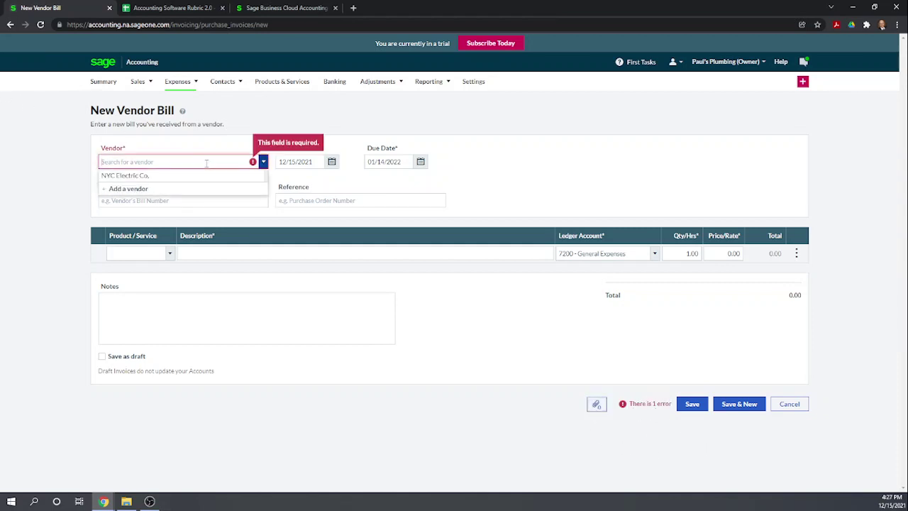
pyautogui.write("Lowe's")
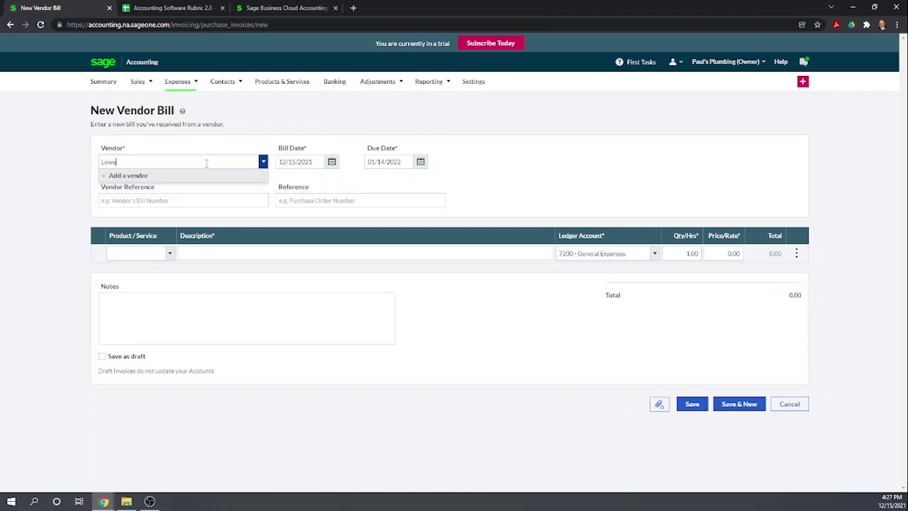
pyautogui.click(124, 176)
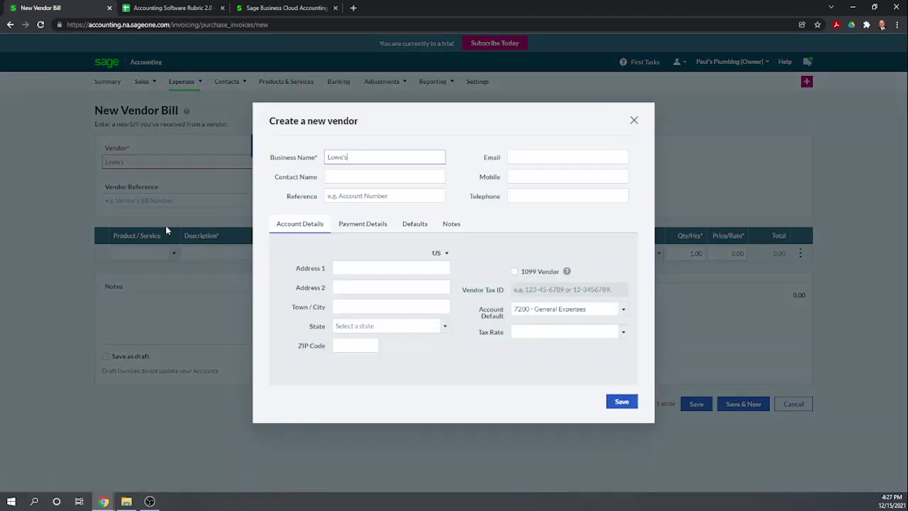
pyautogui.click(620, 403)
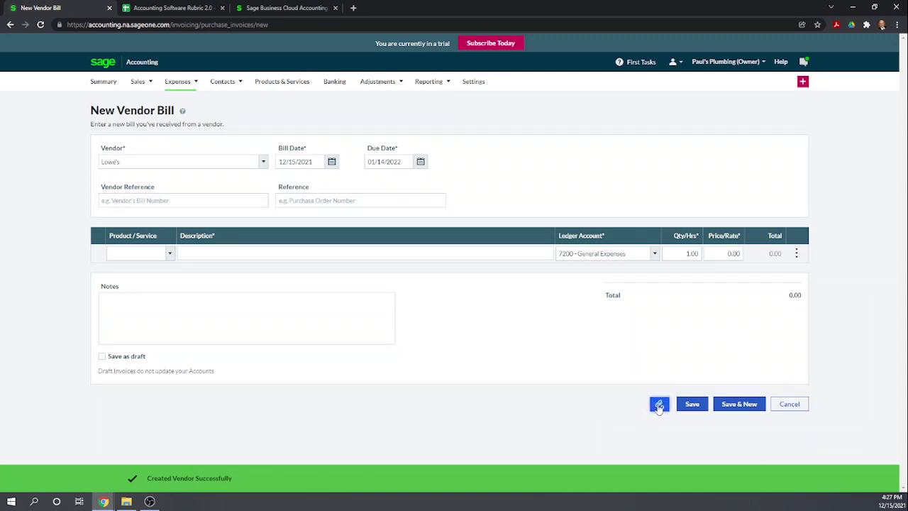
pyautogui.click(659, 404)
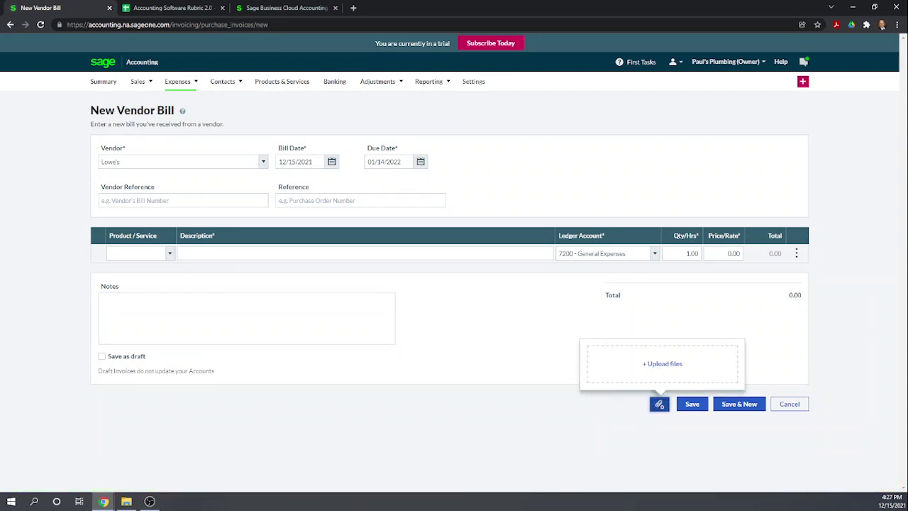
pyautogui.moveTo(40, 465); pyautogui.dragTo(616, 395)
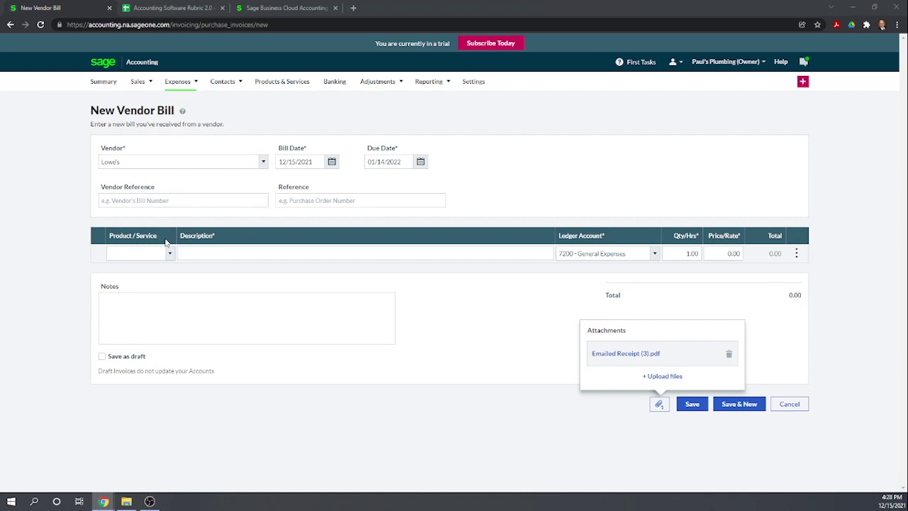
# Describe the first bill line as "Small Tools" and assign it to ledger account 6450 - Office Supplies Expense
pyautogui.click(212, 256)
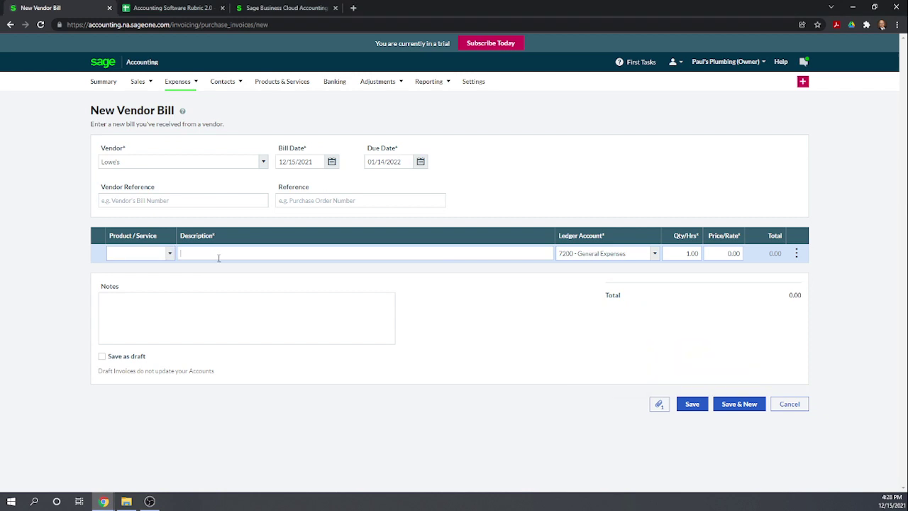
pyautogui.write('Small T')
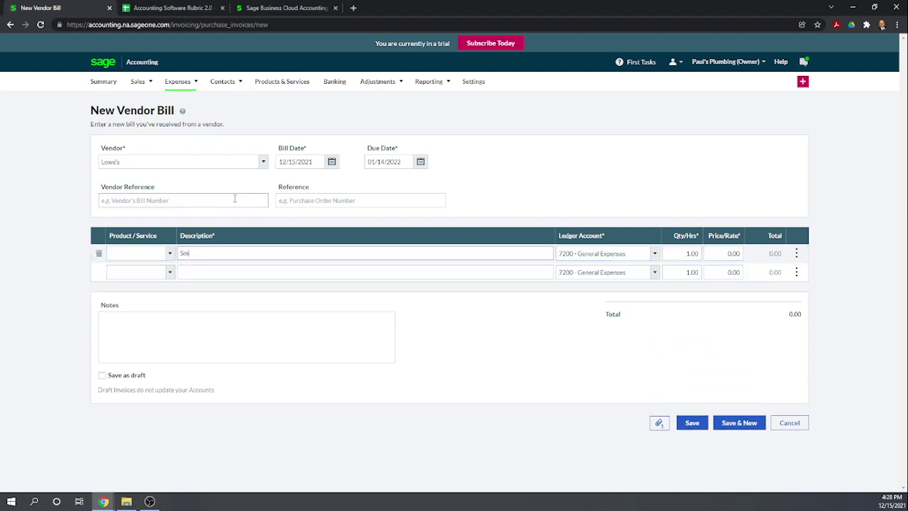
pyautogui.write('ools')
pyautogui.press('Tab')
pyautogui.write('tools')
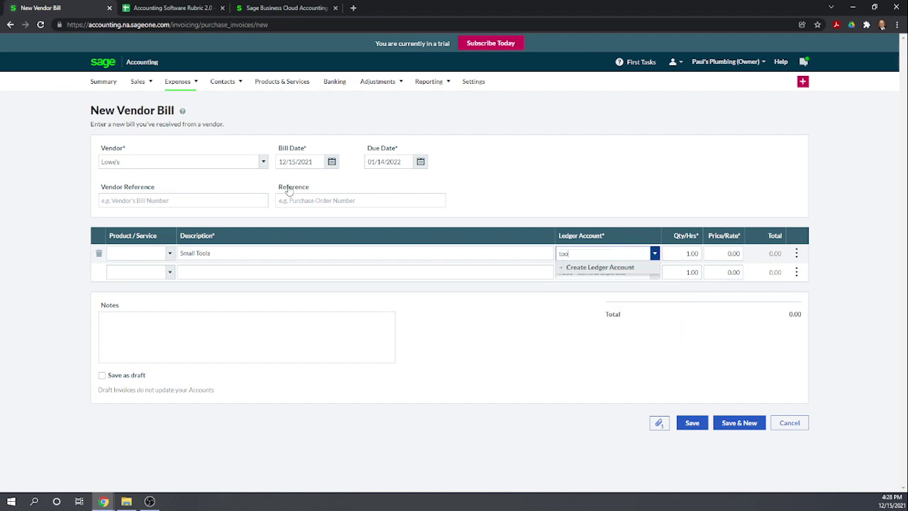
pyautogui.press('BackSpace')
pyautogui.press('BackSpace')
pyautogui.press('BackSpace')
pyautogui.write('suppli')
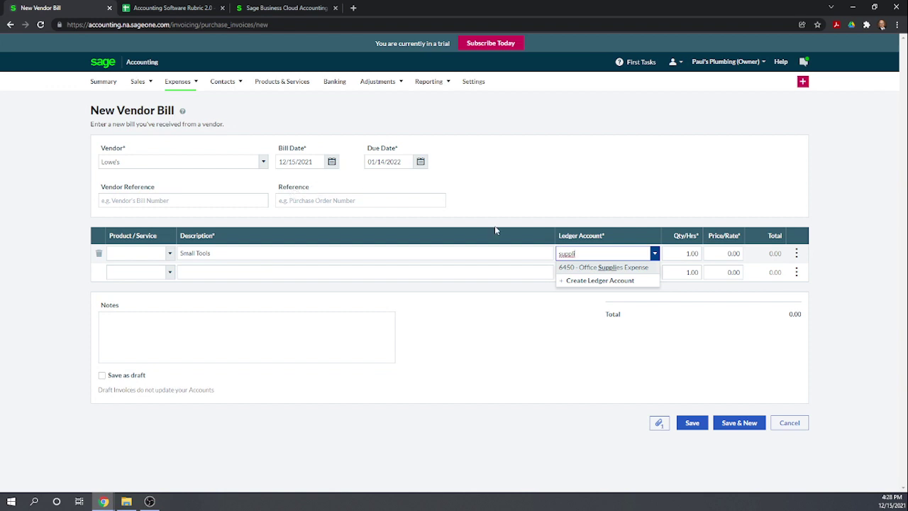
pyautogui.click(589, 268)
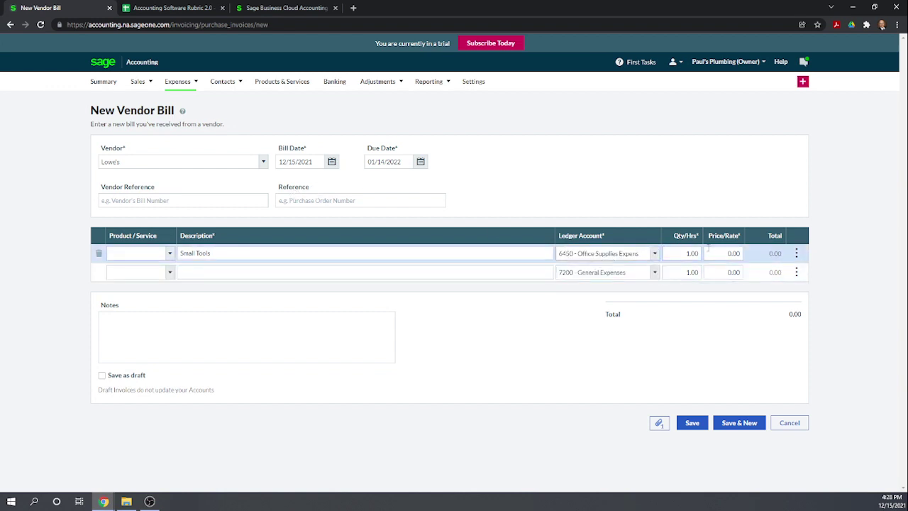
# Set the Small Tools line's price to 301.09 and save the Lowe's bill
pyautogui.click(733, 253)
pyautogui.write('301.09')
pyautogui.click(566, 168)
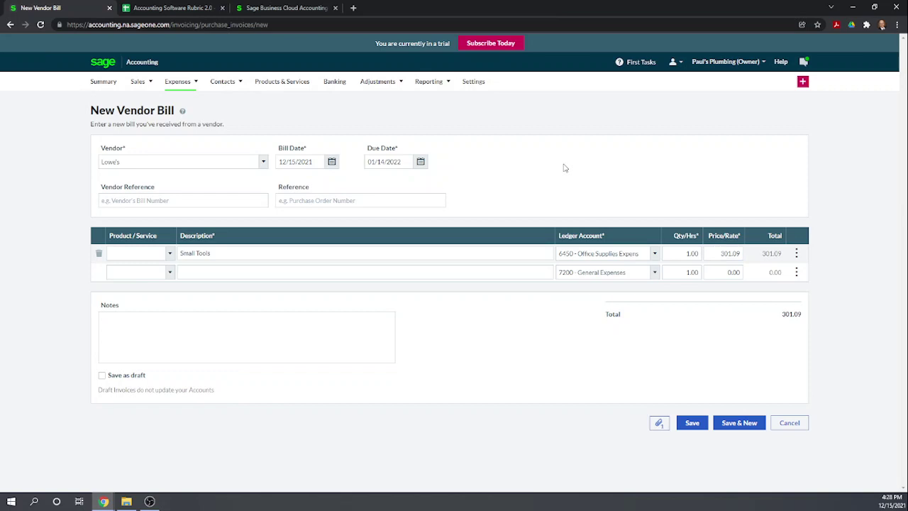
pyautogui.click(699, 424)
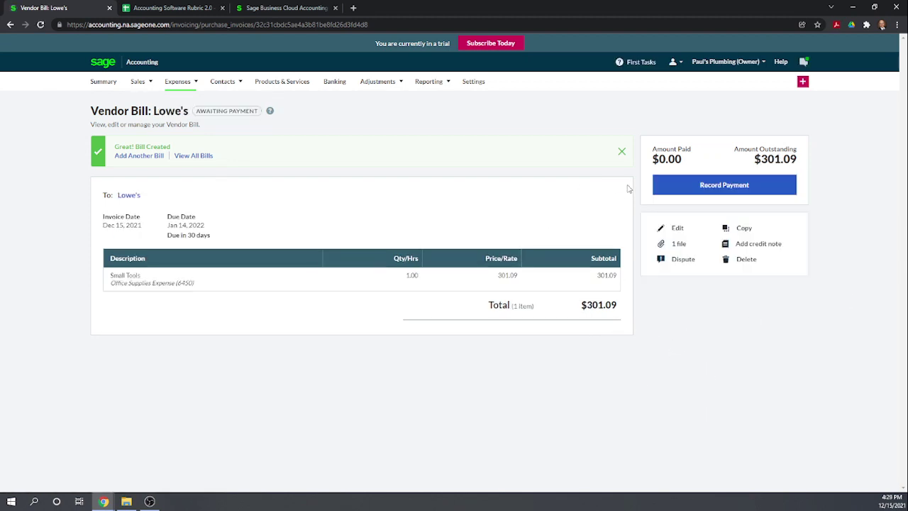
# Record full payment of the Lowe's bill from Credit Card Payable (1050) using the Credit/Debit Card method
pyautogui.click(726, 187)
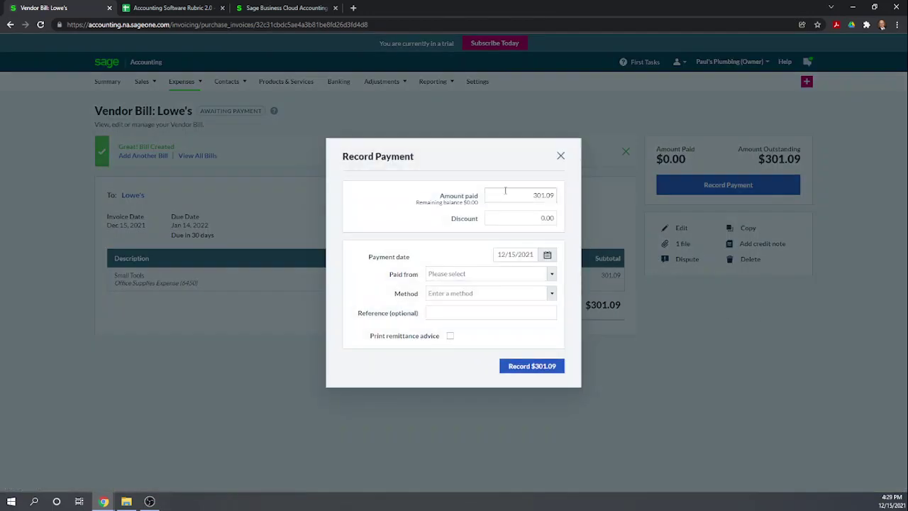
pyautogui.click(552, 276)
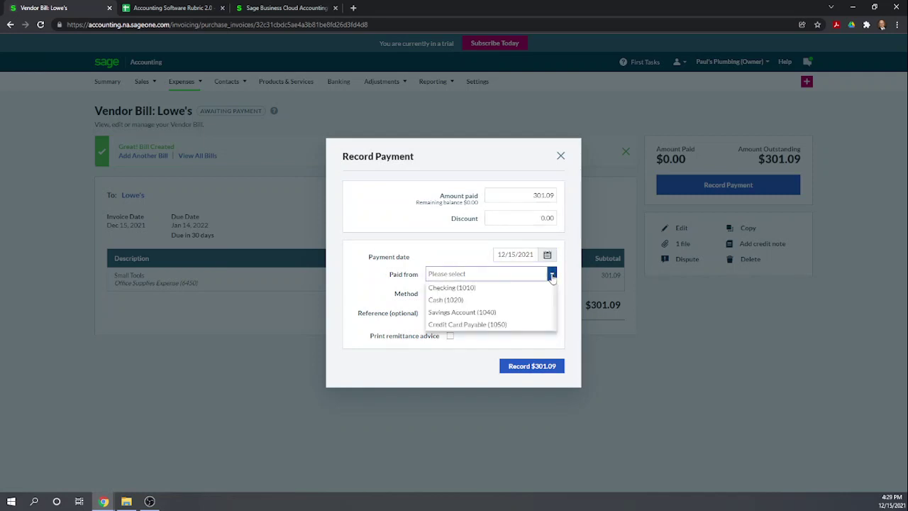
pyautogui.click(510, 324)
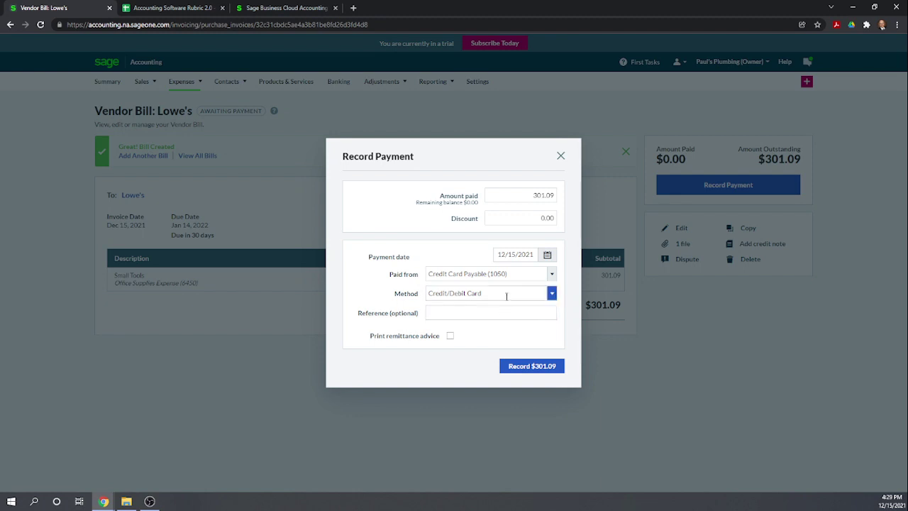
pyautogui.click(525, 368)
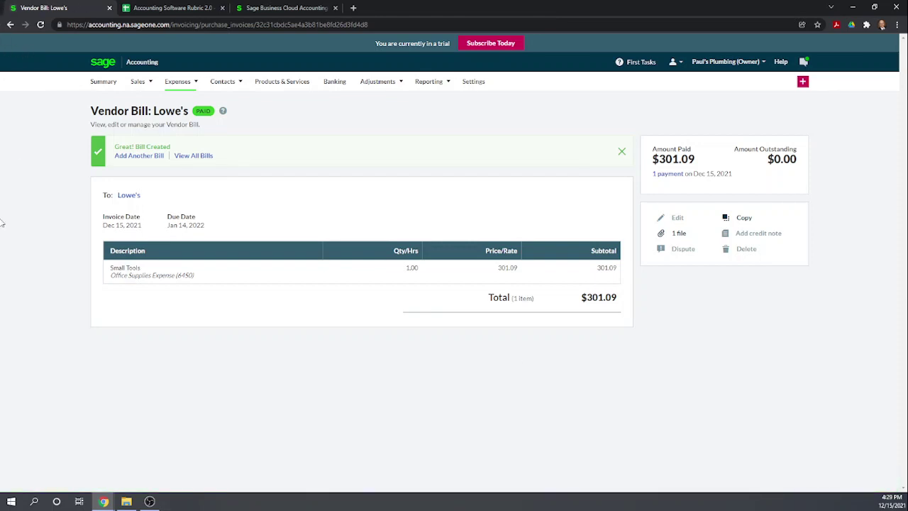
# Switch to the Accounting Software Rubric 2.0 sheet and score Sage Business Cloud 1 in rows 22 to 25, from vendor creation through receipt attachment
pyautogui.click(176, 7)
pyautogui.scroll(-3, 339, 270)
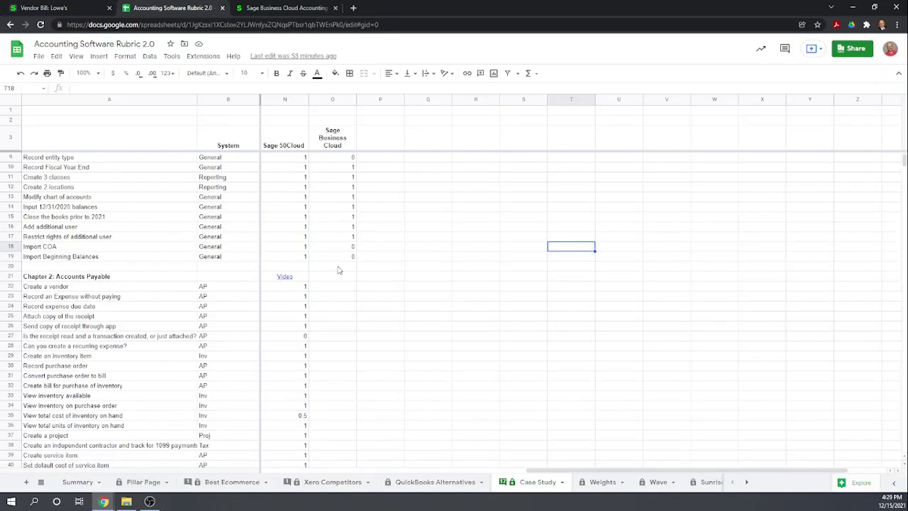
pyautogui.scroll(-1, 339, 270)
pyautogui.click(341, 267)
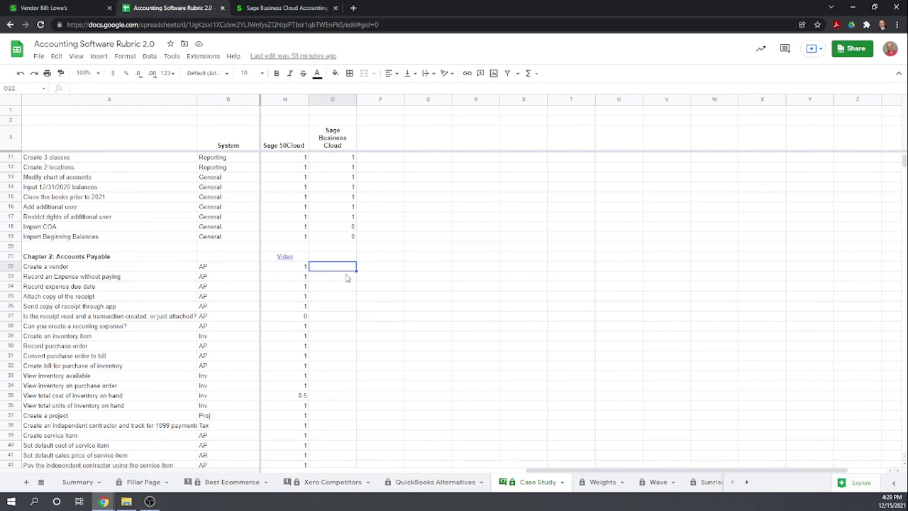
pyautogui.write('1')
pyautogui.press('Return')
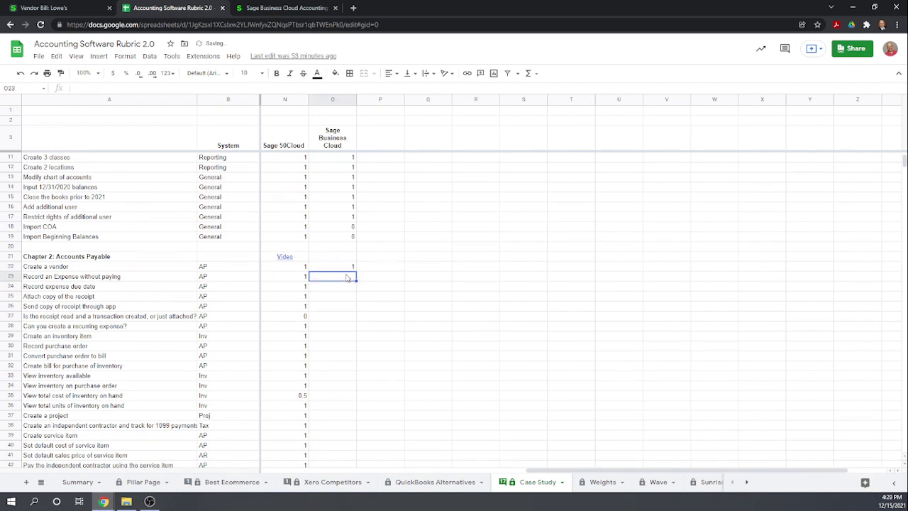
pyautogui.write('1')
pyautogui.press('Return')
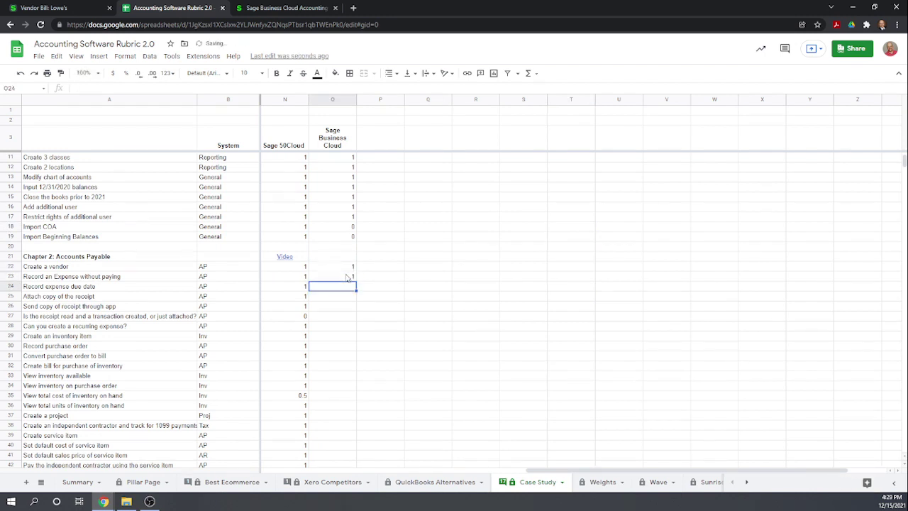
pyautogui.write('1')
pyautogui.press('Return')
pyautogui.write('1')
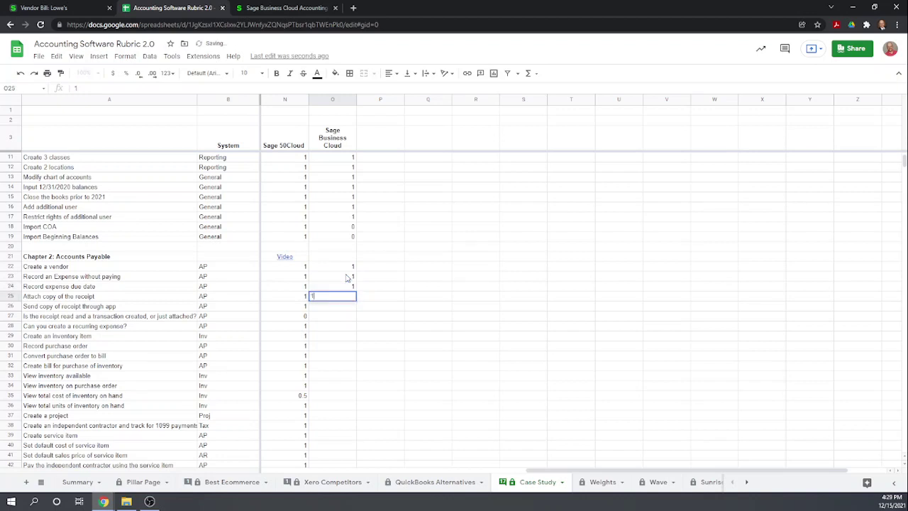
pyautogui.press('Return')
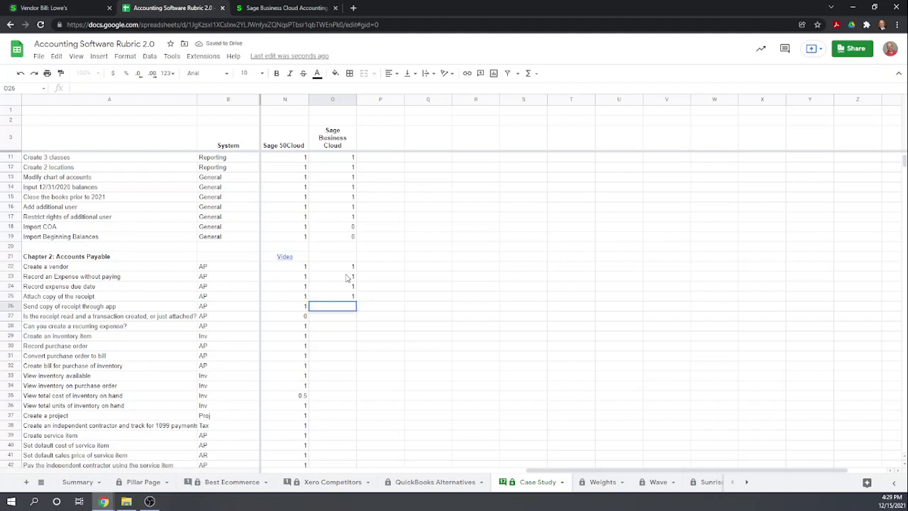
# Leave the "Send copy of receipt through app" score blank and enter 0 for Sage Business Cloud on whether the receipt is read
pyautogui.press('Return')
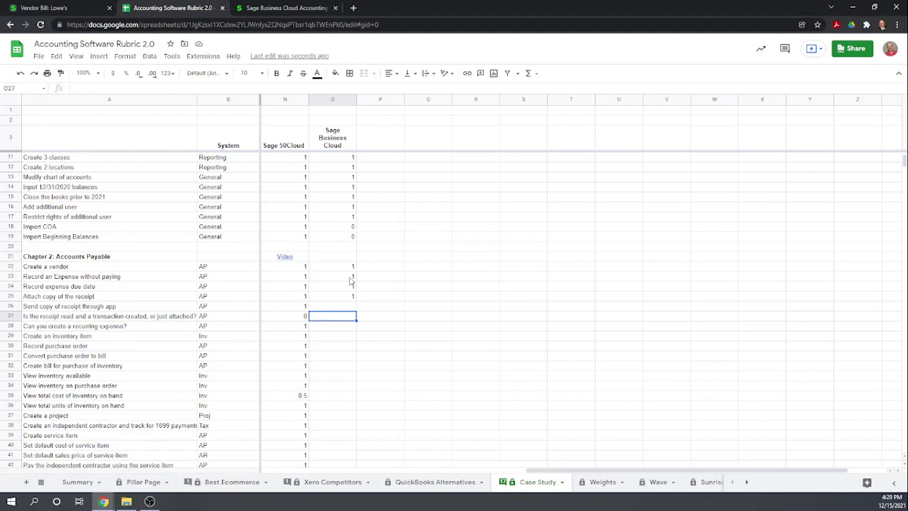
pyautogui.write('0')
pyautogui.press('Return')
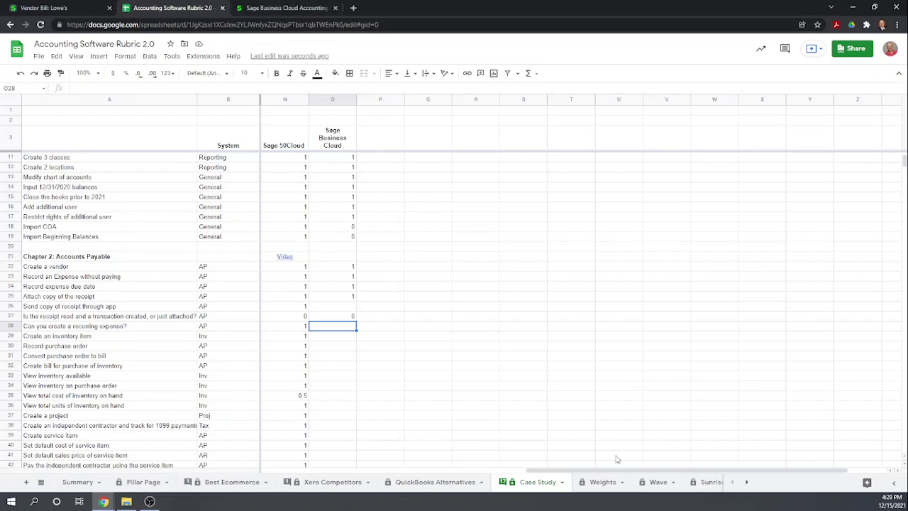
# Check the Sage product page, and examine the filter and creation options of the Expenses list in Sage Accounting
pyautogui.click(269, 10)
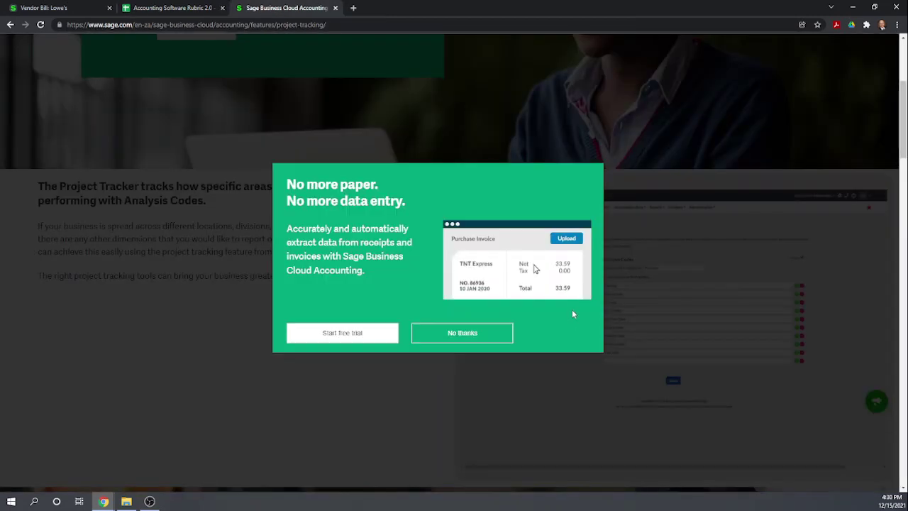
pyautogui.click(28, 10)
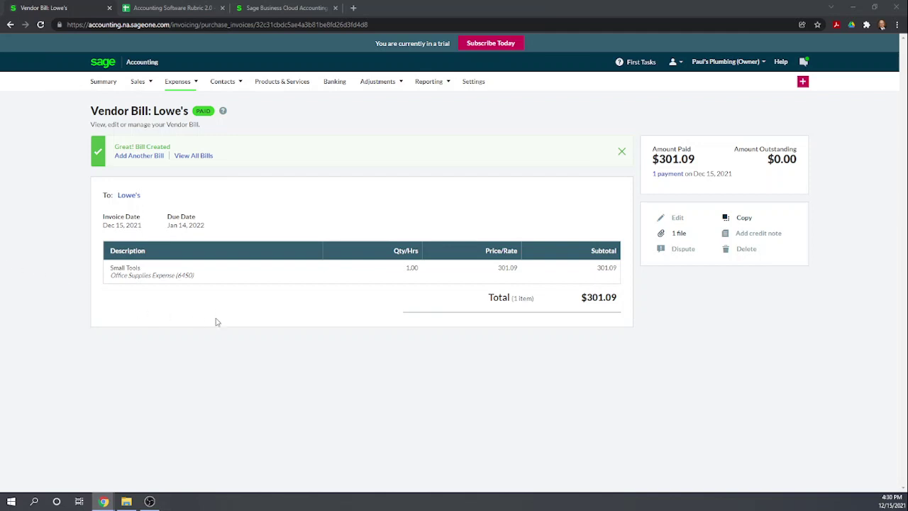
pyautogui.moveTo(179, 84)
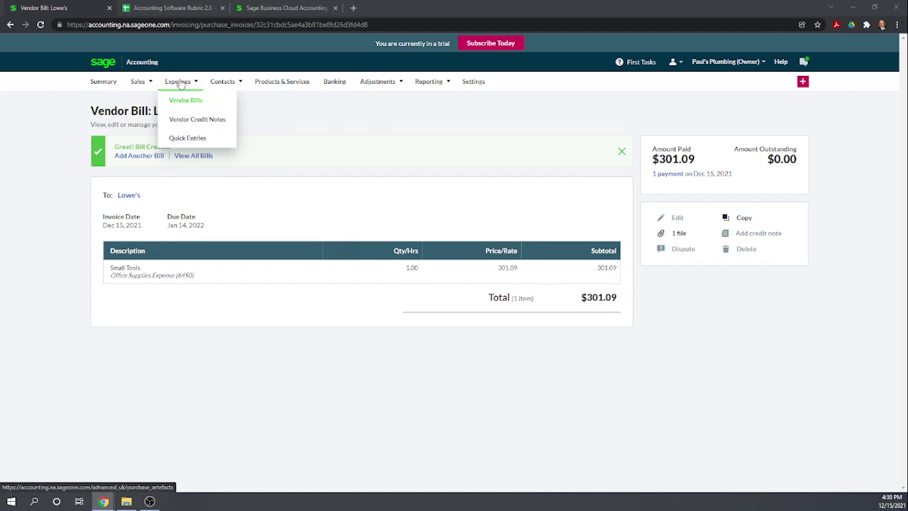
pyautogui.click(179, 81)
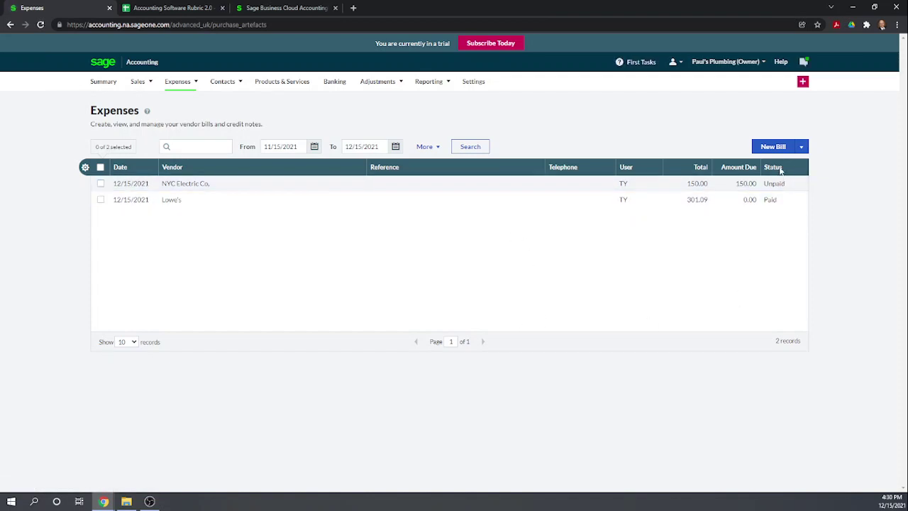
pyautogui.click(803, 149)
pyautogui.click(428, 147)
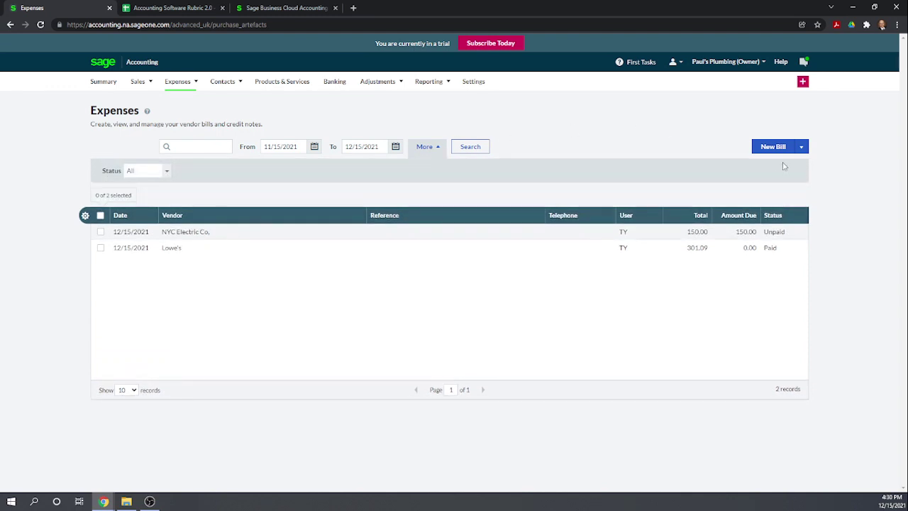
pyautogui.click(801, 149)
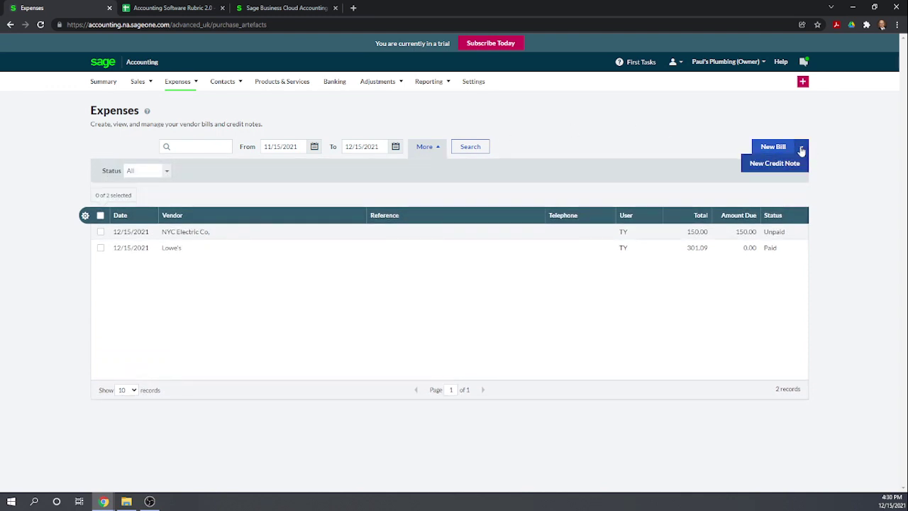
pyautogui.click(804, 83)
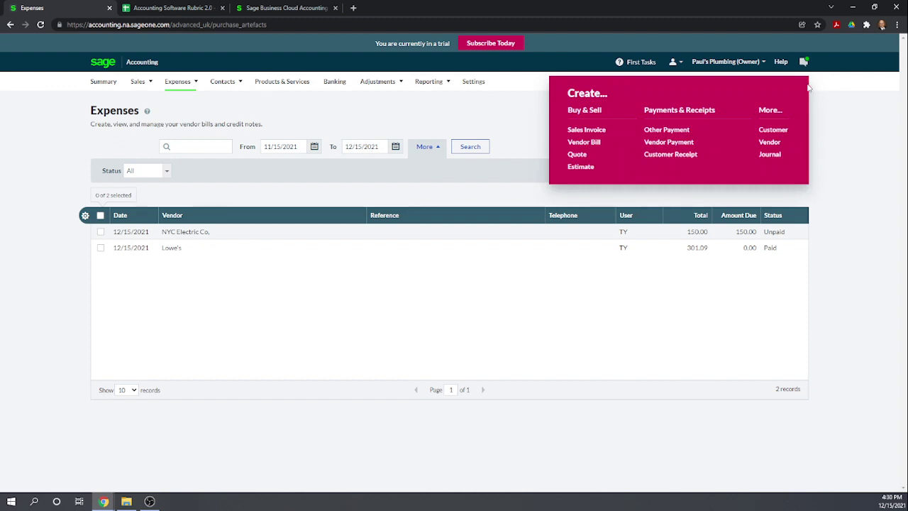
pyautogui.click(800, 146)
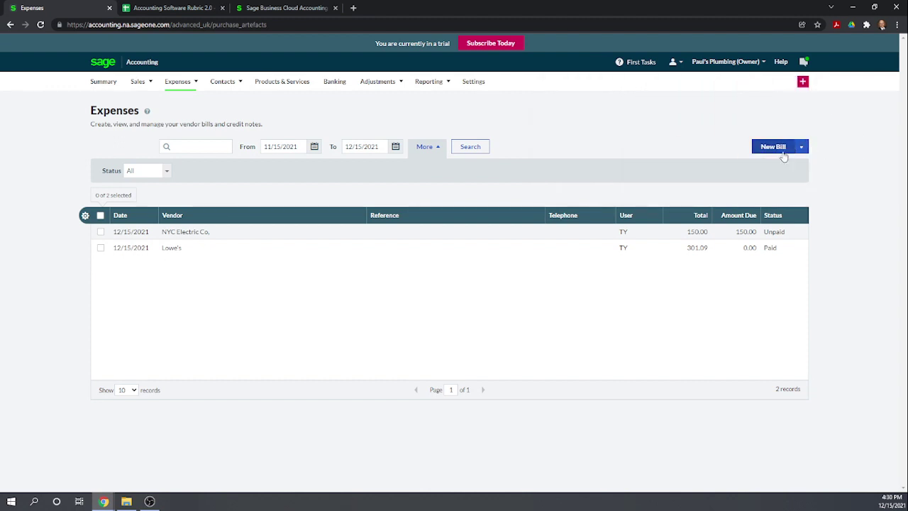
# Start a new vendor bill and create NYC Telephone Co. as its new vendor
pyautogui.click(774, 147)
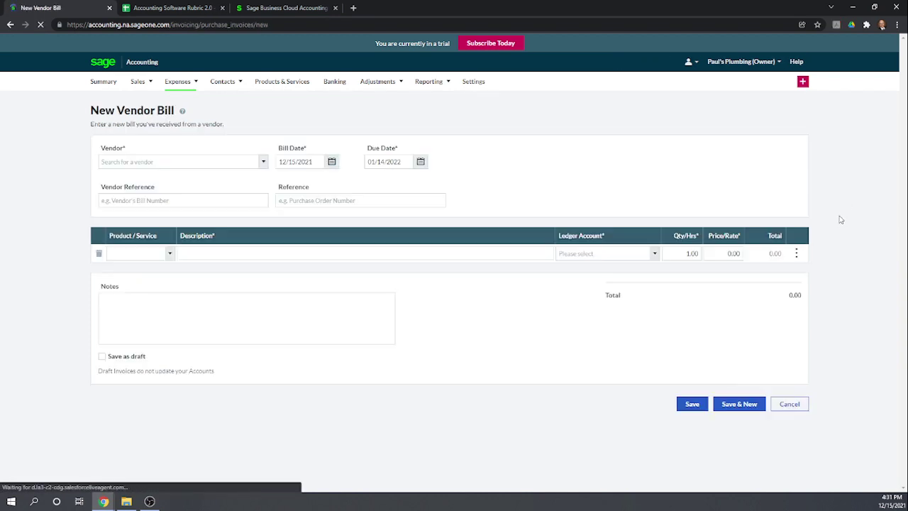
pyautogui.click(161, 162)
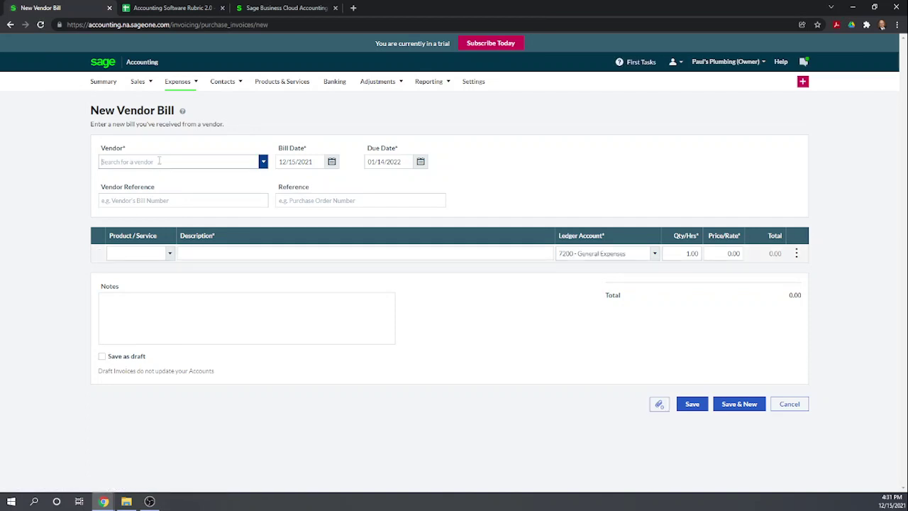
pyautogui.write('NYC T')
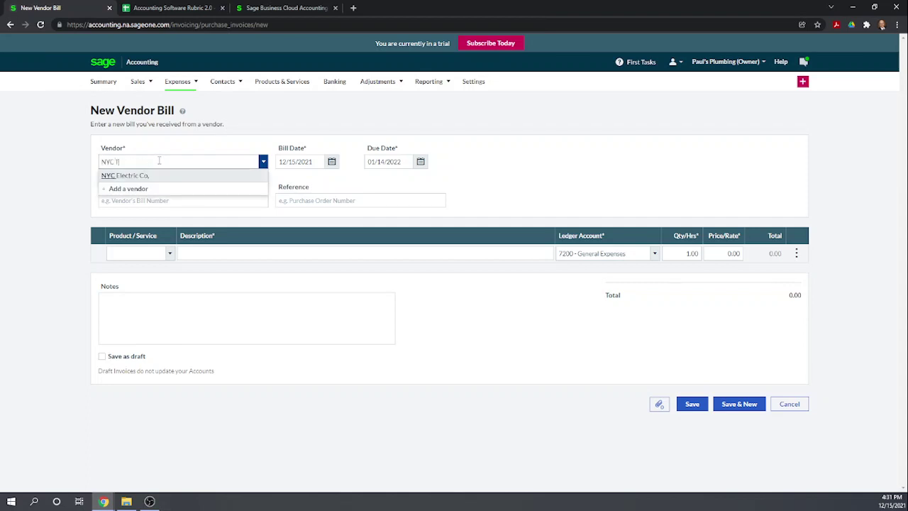
pyautogui.write('elephone')
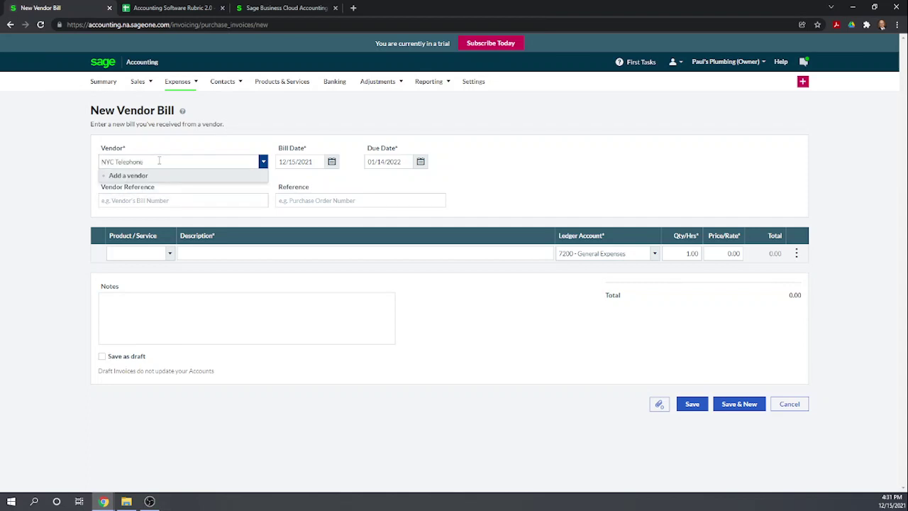
pyautogui.write(' Co.')
pyautogui.click(135, 176)
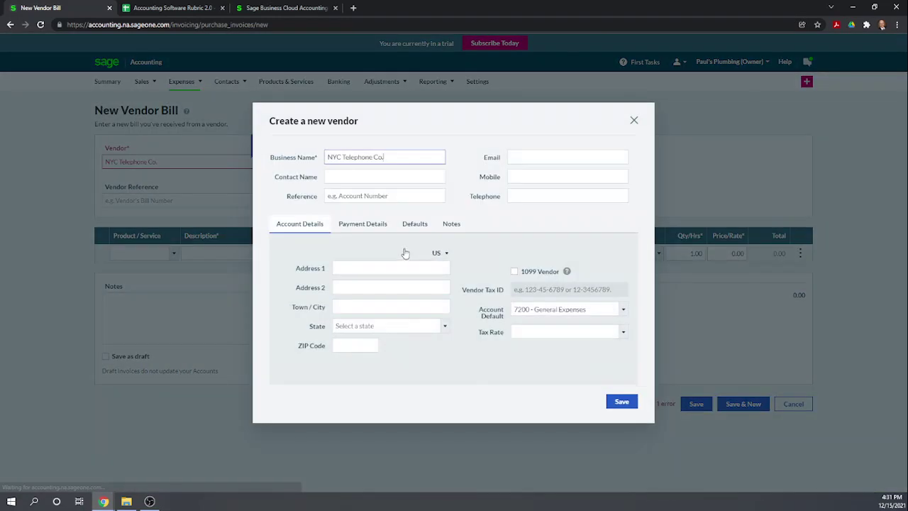
pyautogui.click(616, 403)
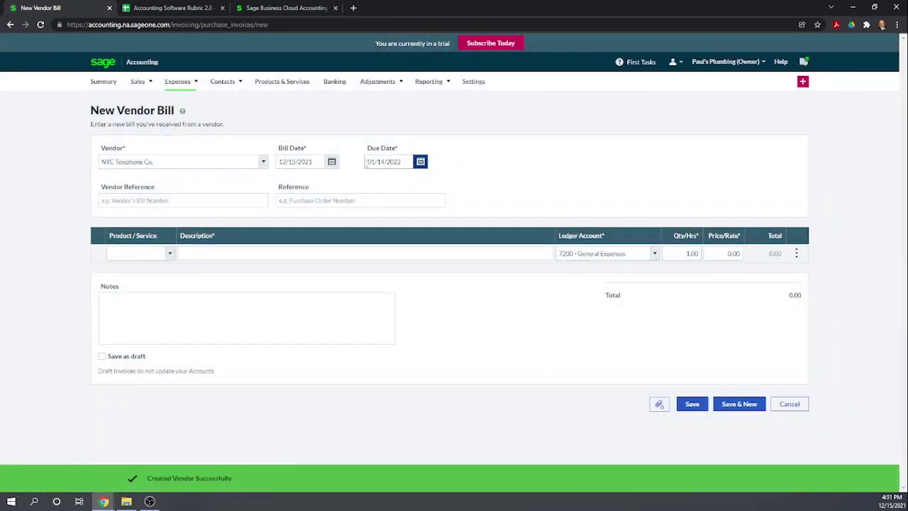
# Fill in the first bill line as "Telephone" with ledger account 6500 - Telephone Expense and a price of 150
pyautogui.click(228, 253)
pyautogui.write('Telephone')
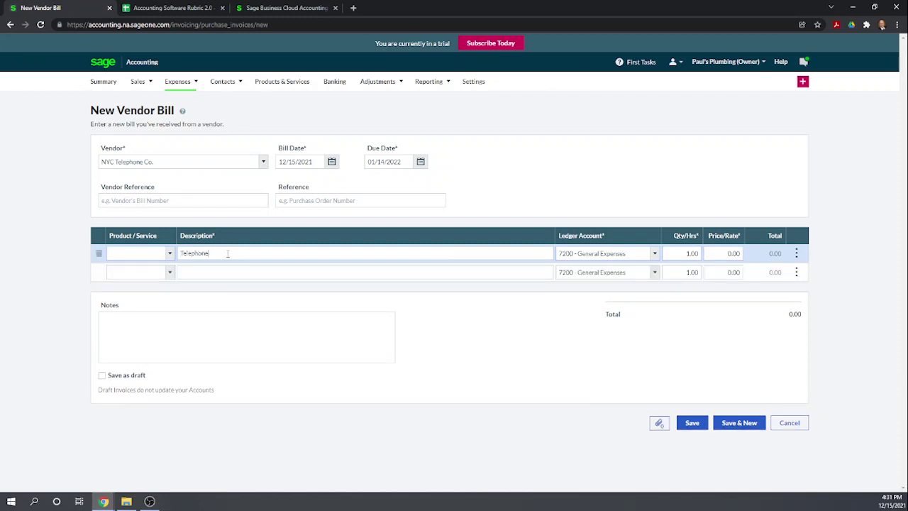
pyautogui.press('Tab')
pyautogui.write('tele')
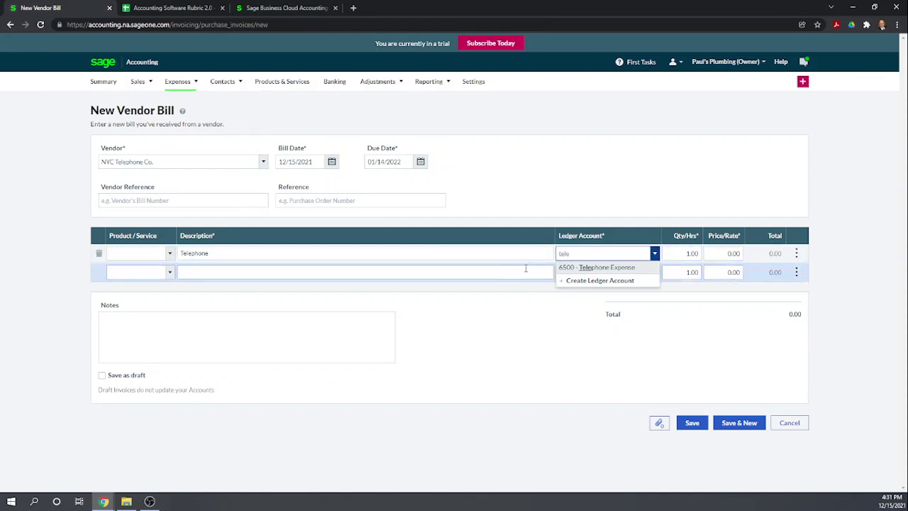
pyautogui.click(584, 268)
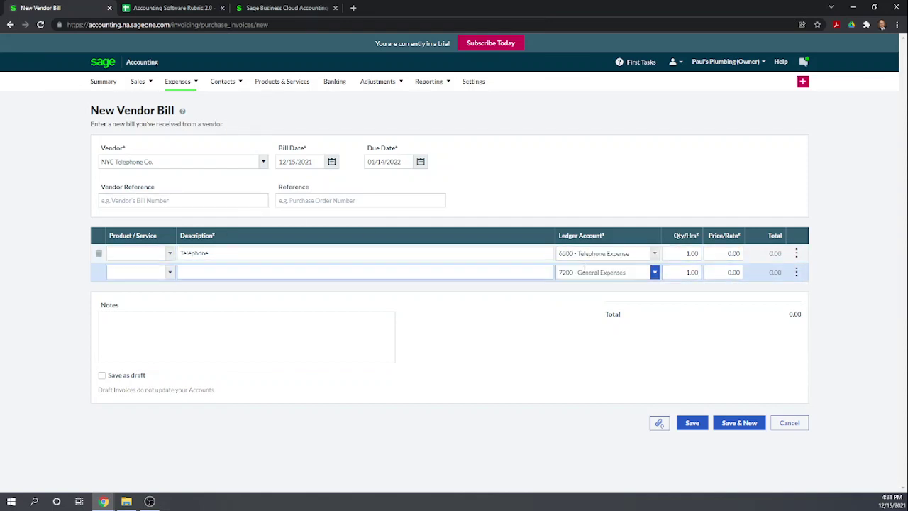
pyautogui.click(727, 253)
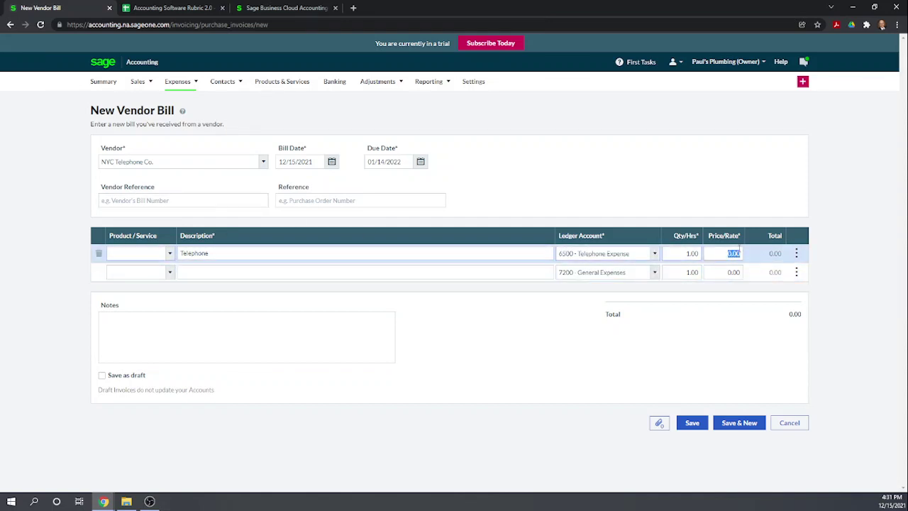
pyautogui.write('150')
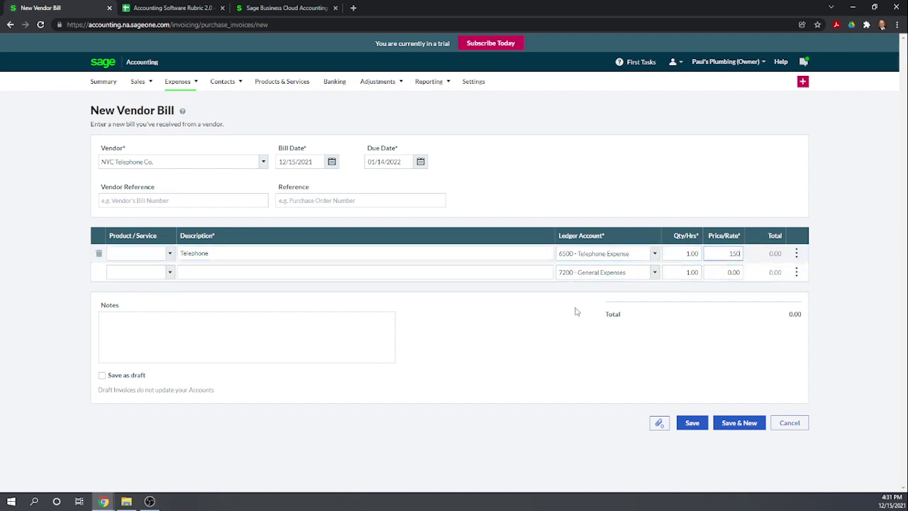
pyautogui.click(452, 333)
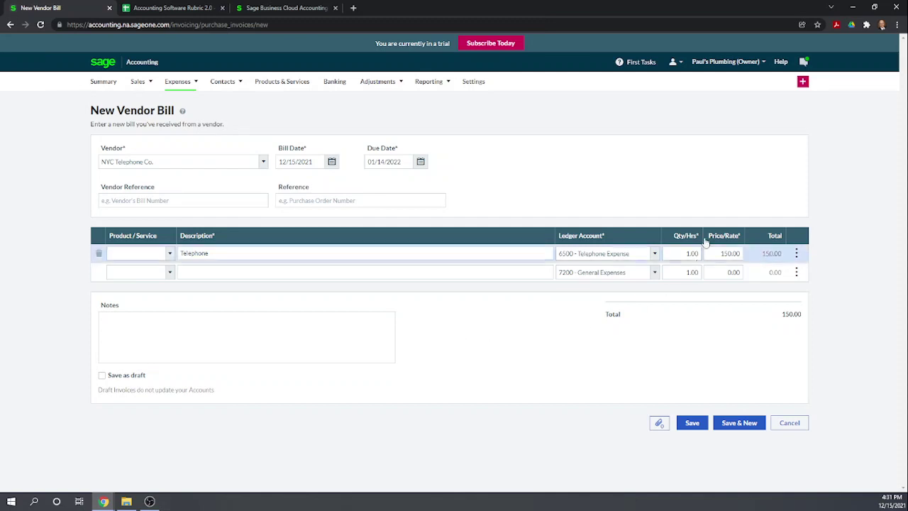
# Assign the Telephone line to class (Admin) Administrative and location (NY) New York, and save the bill
pyautogui.click(798, 257)
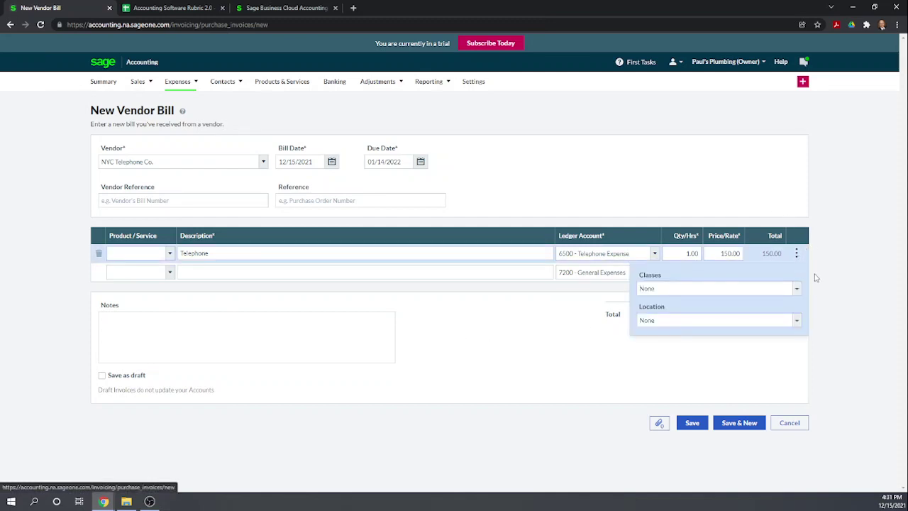
pyautogui.click(797, 288)
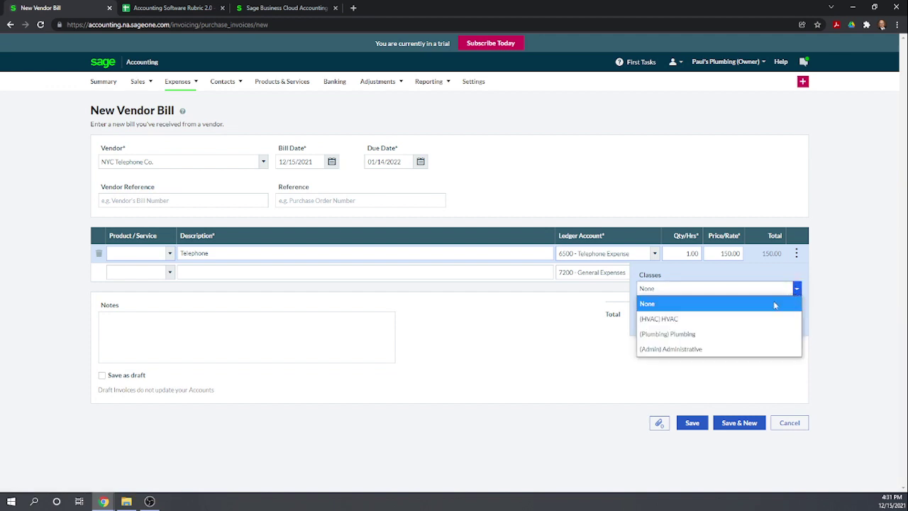
pyautogui.click(735, 349)
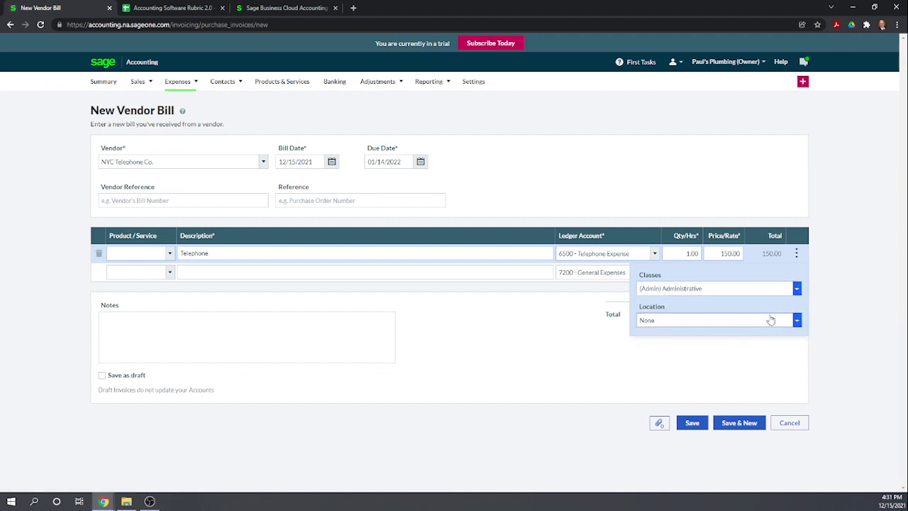
pyautogui.click(798, 322)
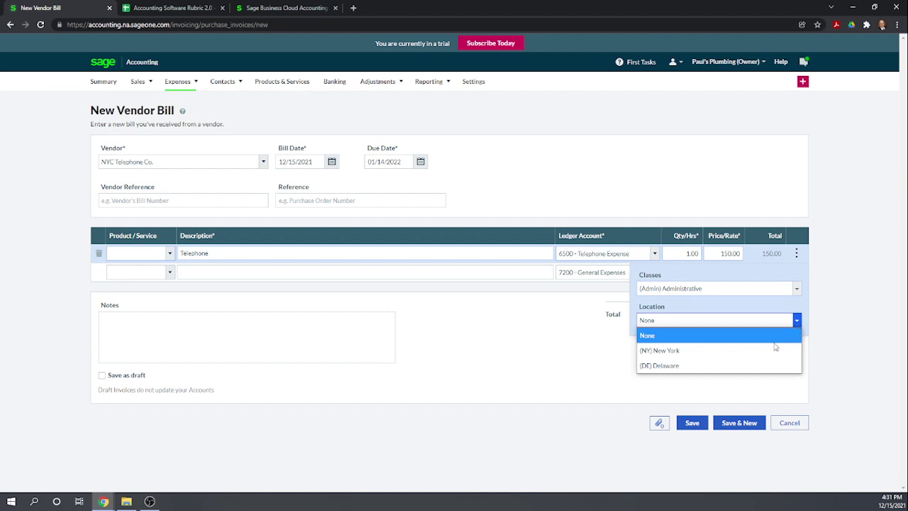
pyautogui.click(773, 350)
pyautogui.click(564, 351)
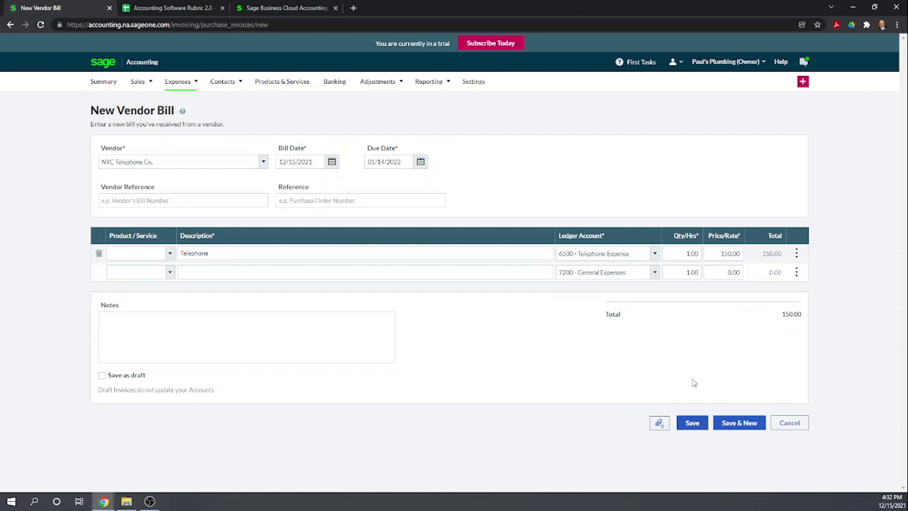
pyautogui.click(693, 423)
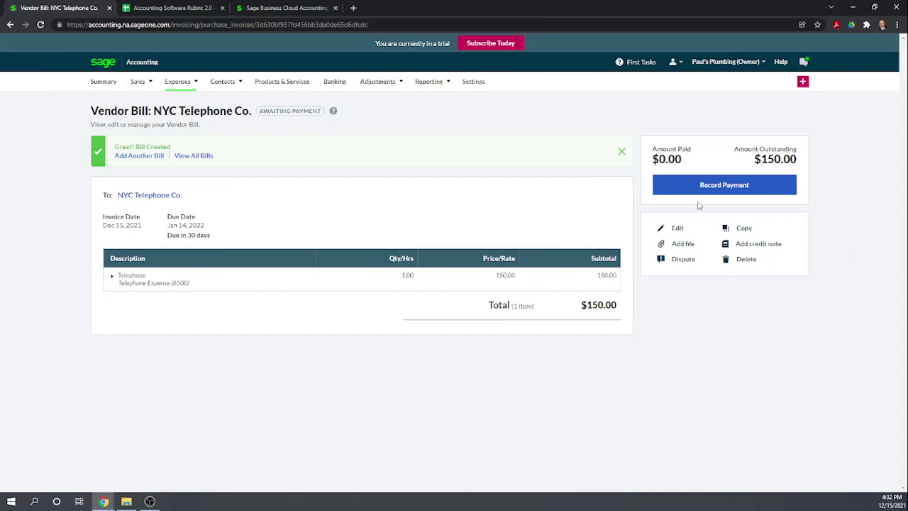
pyautogui.click(744, 229)
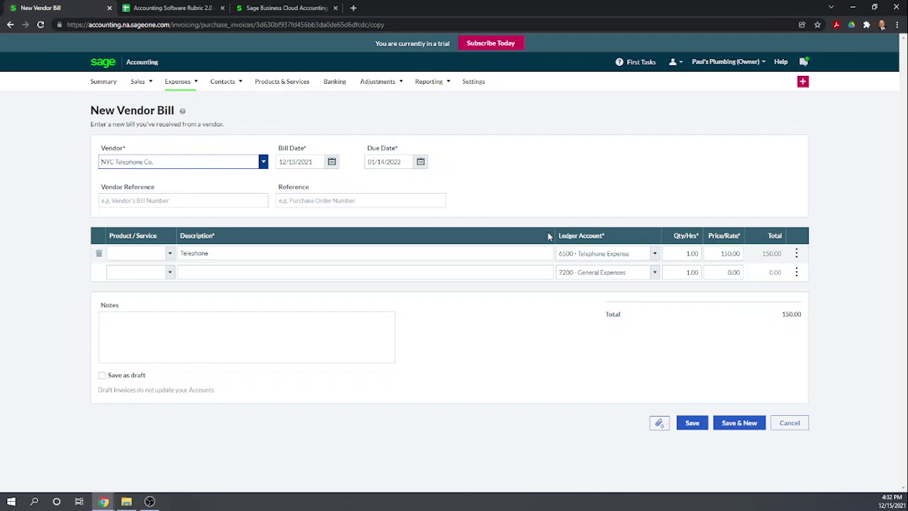
pyautogui.click(791, 423)
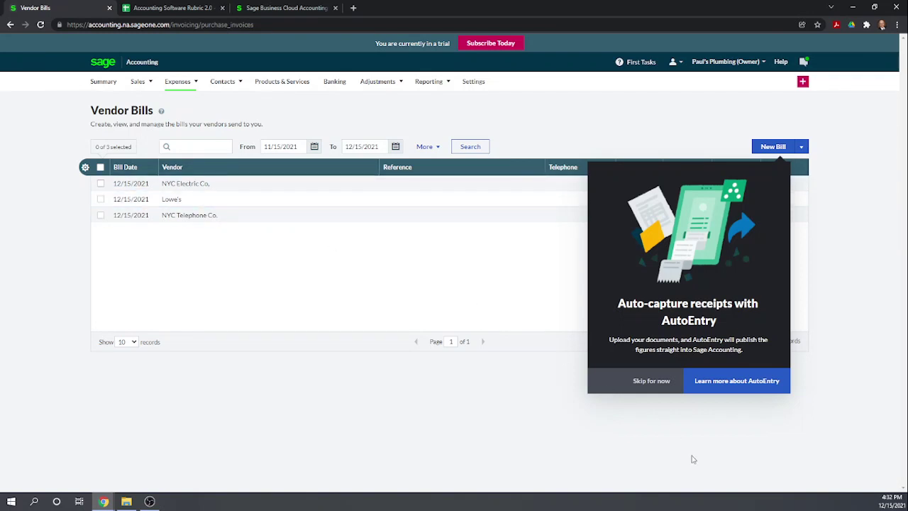
pyautogui.click(623, 389)
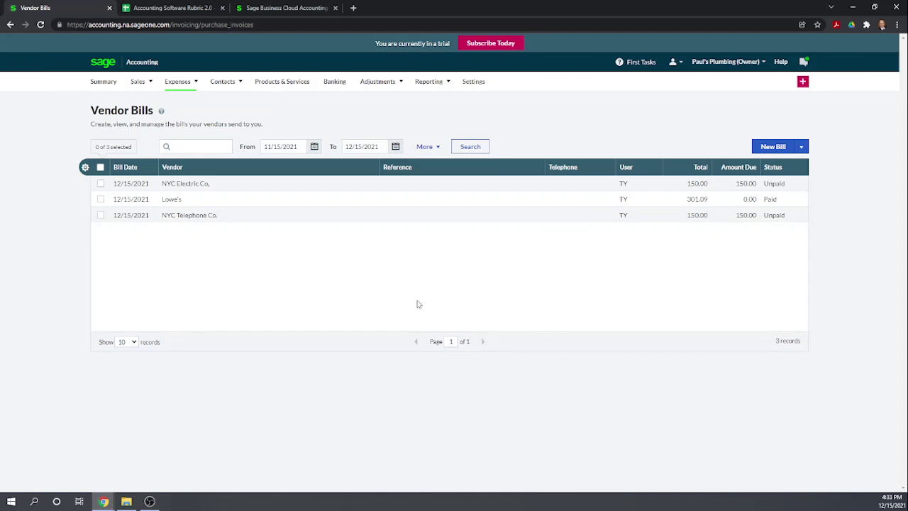
# Open the NYC Telephone Co. bill and record its full 150.00 payment from Checking (1010) with the Check method
pyautogui.click(322, 221)
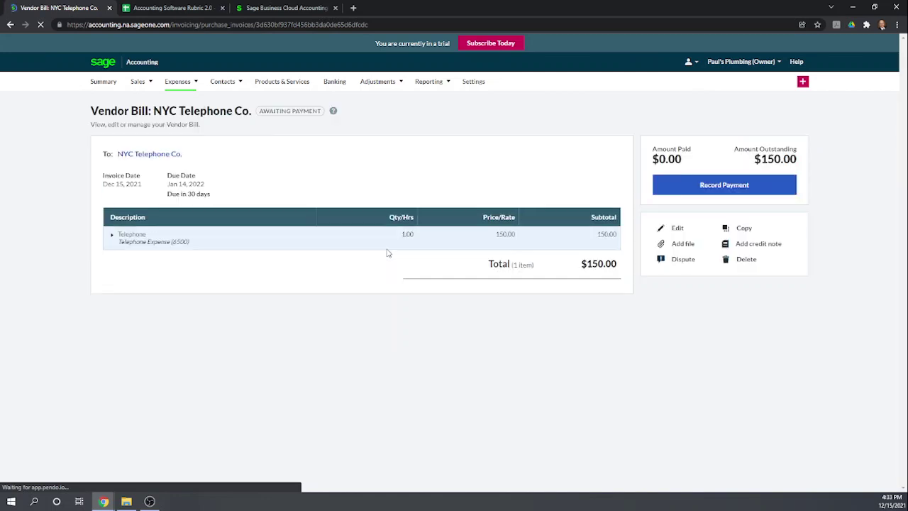
pyautogui.click(702, 184)
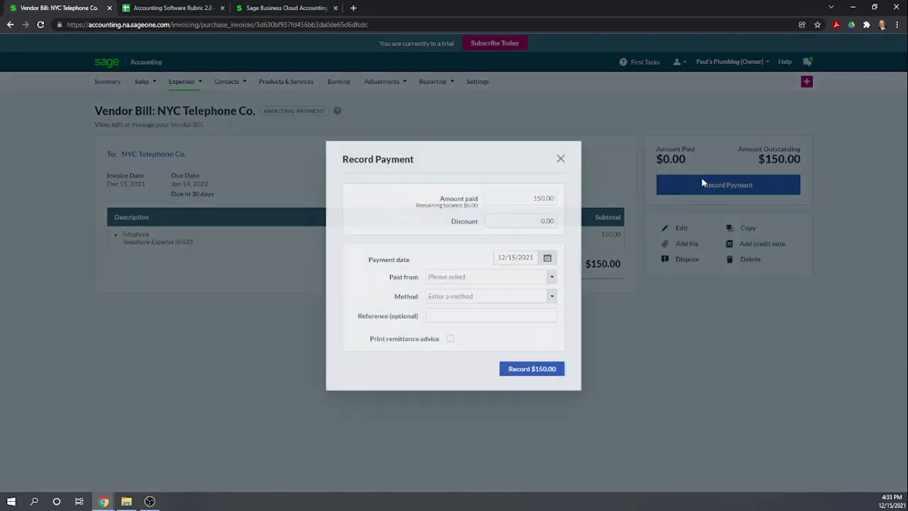
pyautogui.click(534, 274)
pyautogui.click(465, 287)
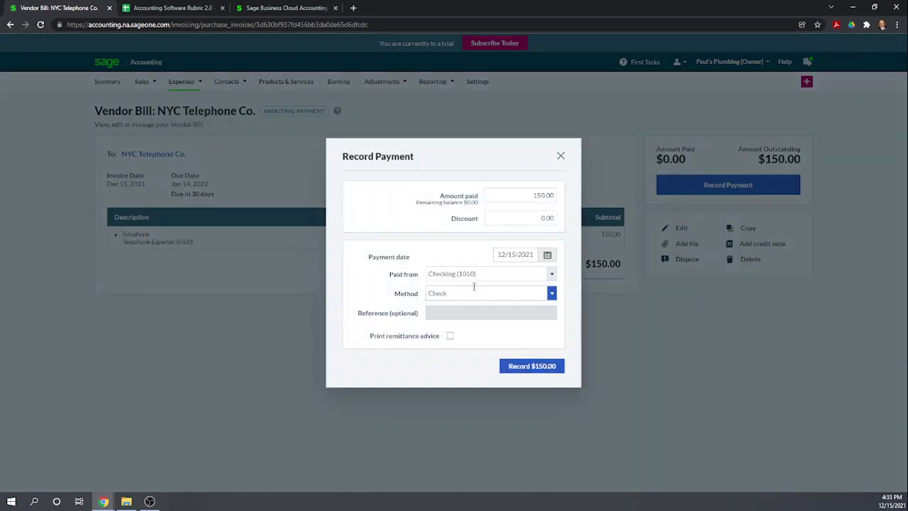
pyautogui.click(530, 366)
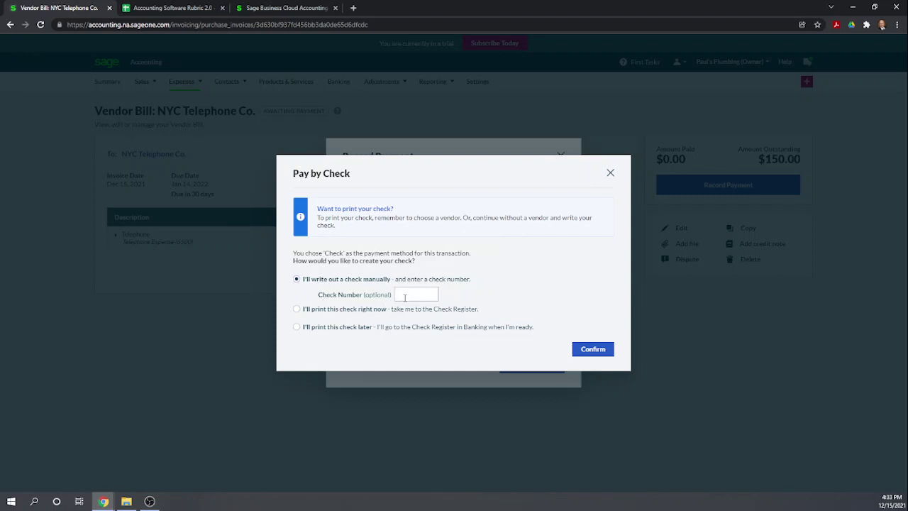
# Choose to print the check right now and proceed to the Check Register
pyautogui.click(406, 296)
pyautogui.click(297, 310)
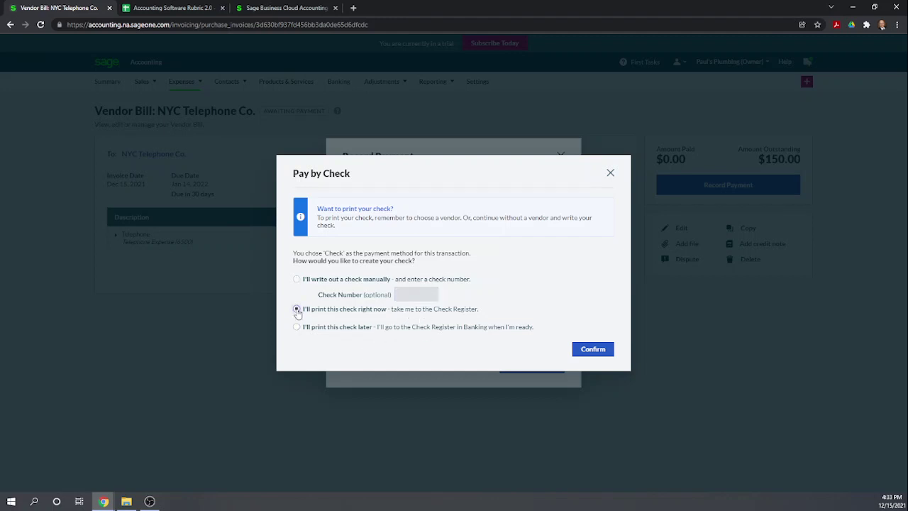
pyautogui.click(593, 354)
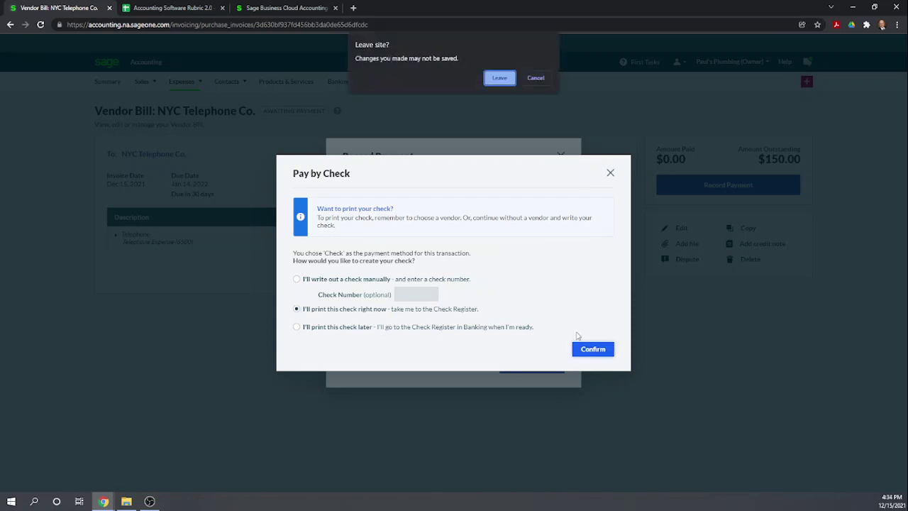
pyautogui.click(500, 80)
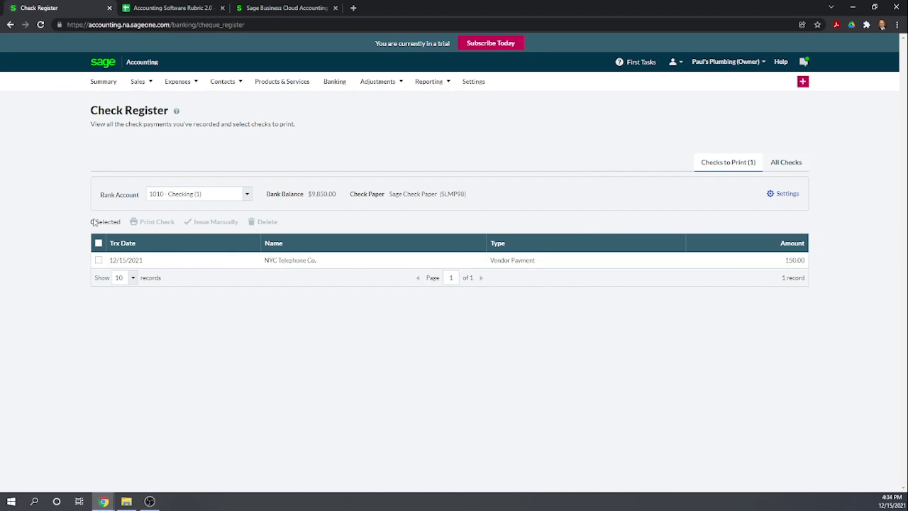
# Preview the printable NYC Telephone Co. check from the Check Register, and close the print dialog without entering a check number
pyautogui.click(98, 262)
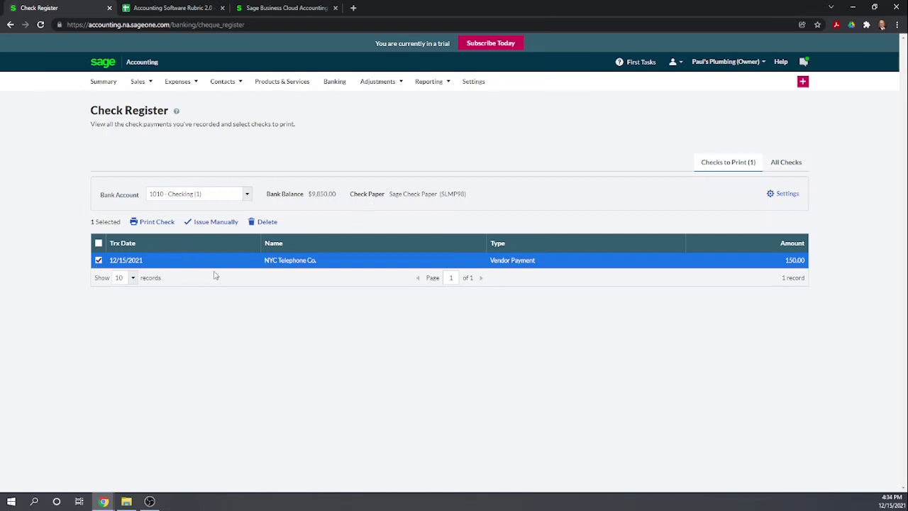
pyautogui.click(152, 223)
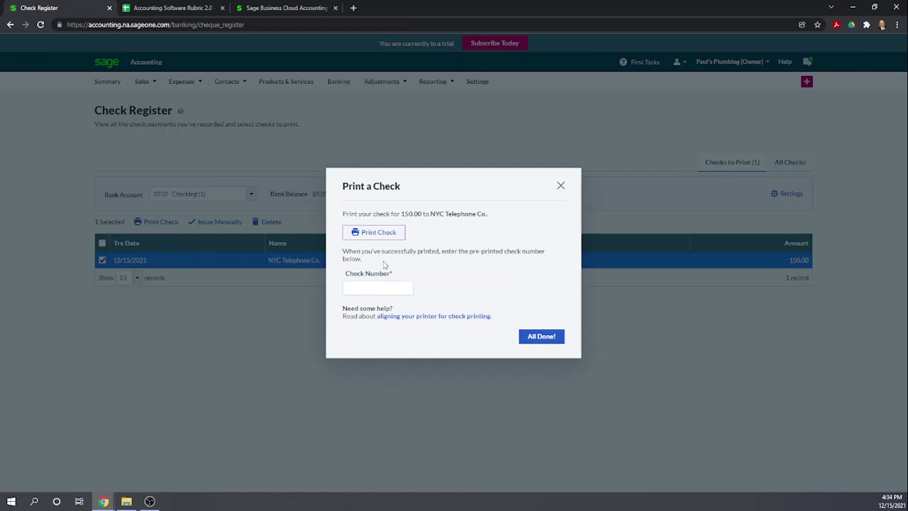
pyautogui.click(367, 237)
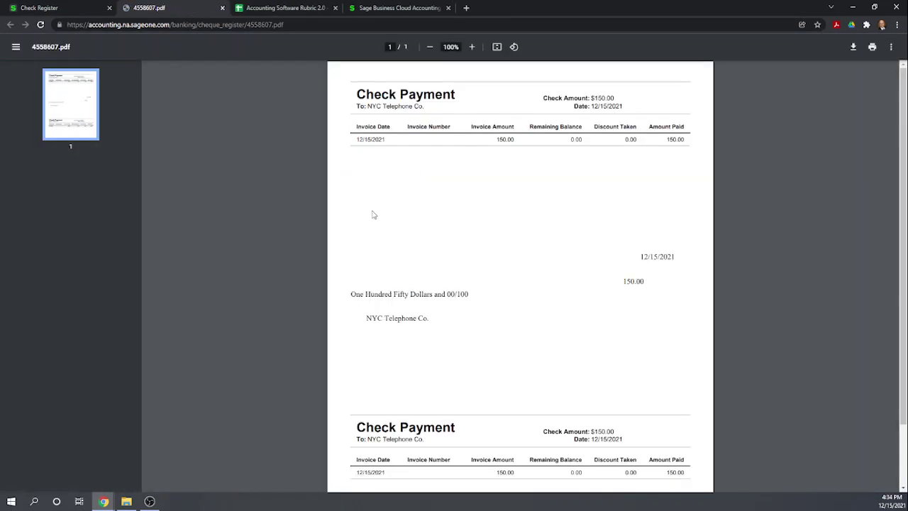
pyautogui.scroll(-1, 531, 180)
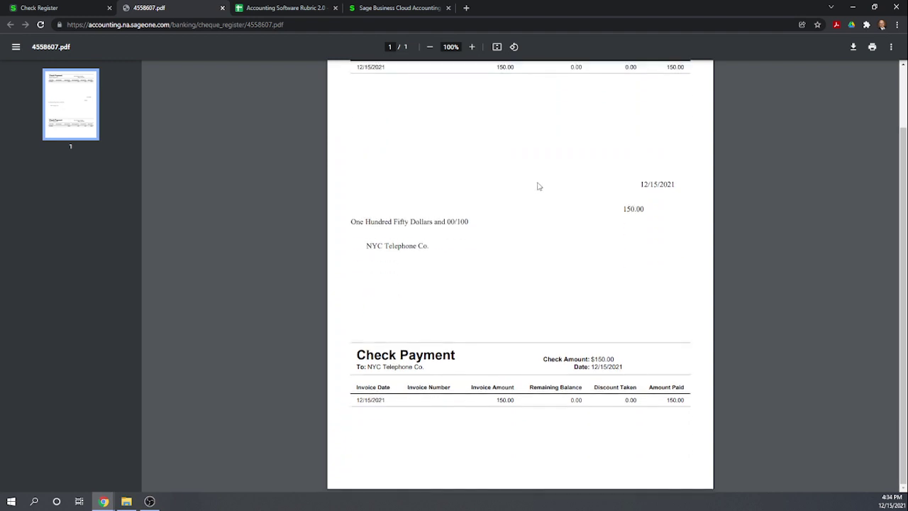
pyautogui.scroll(1, 643, 283)
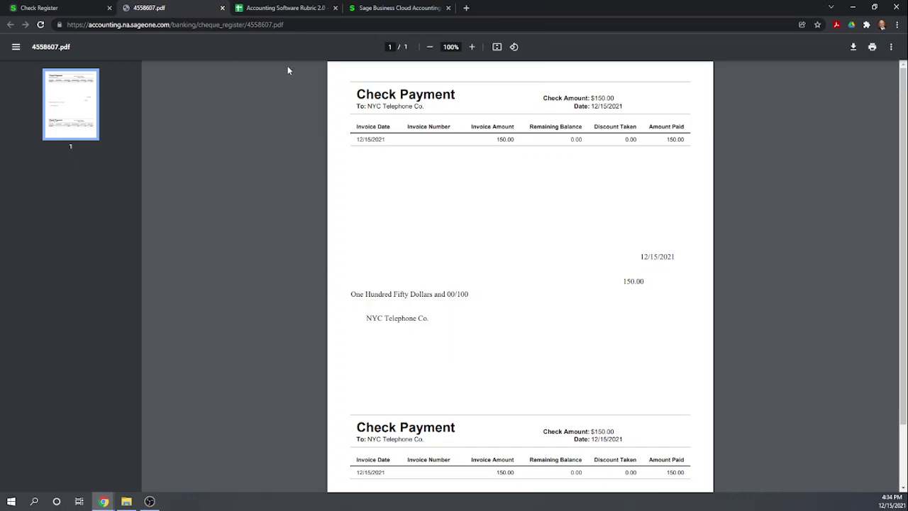
pyautogui.click(222, 8)
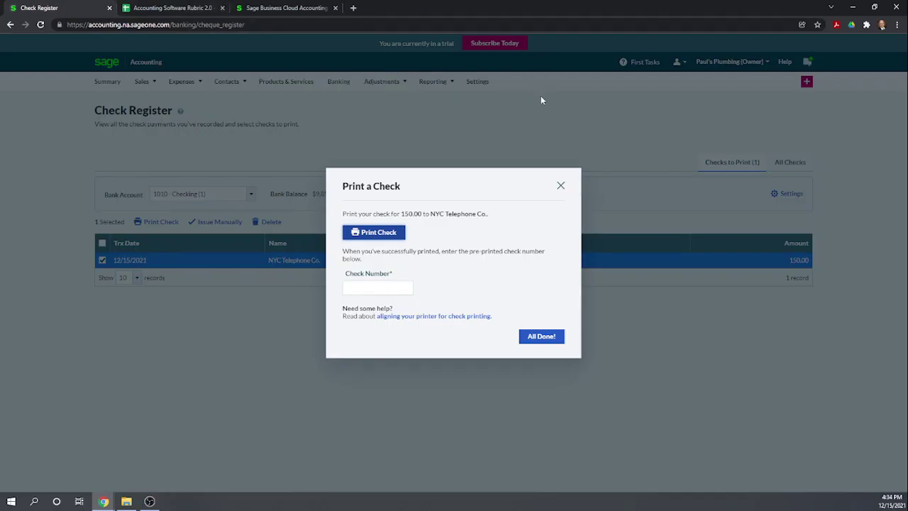
pyautogui.click(561, 186)
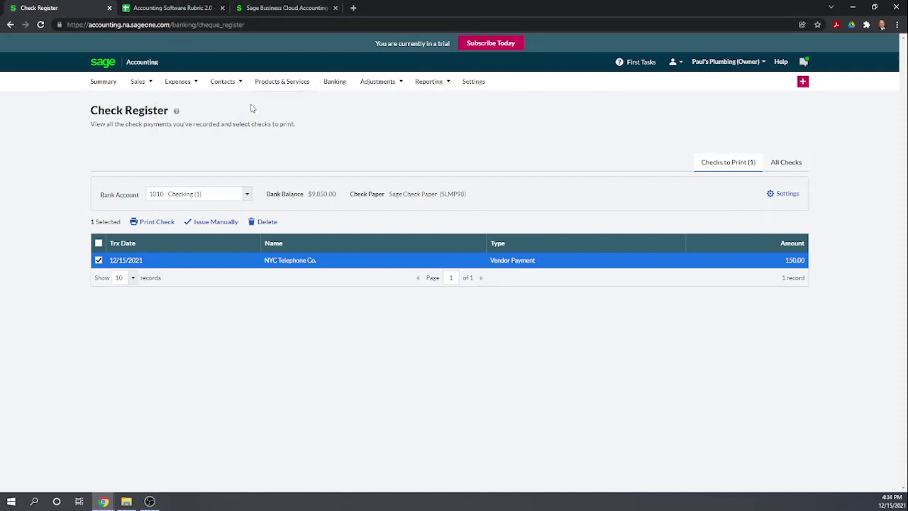
# Review the Expenses list and its entry types, and open the Checking account's details and activity in Banking
pyautogui.click(179, 85)
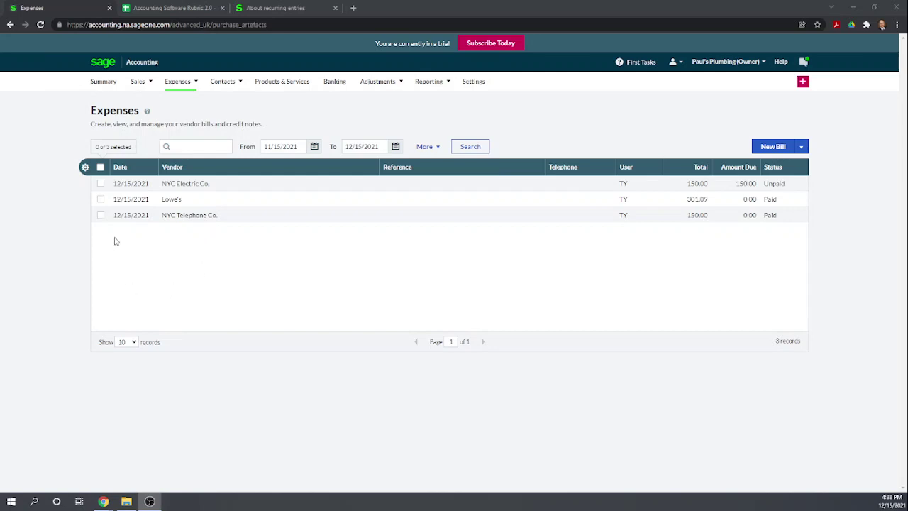
pyautogui.moveTo(181, 84)
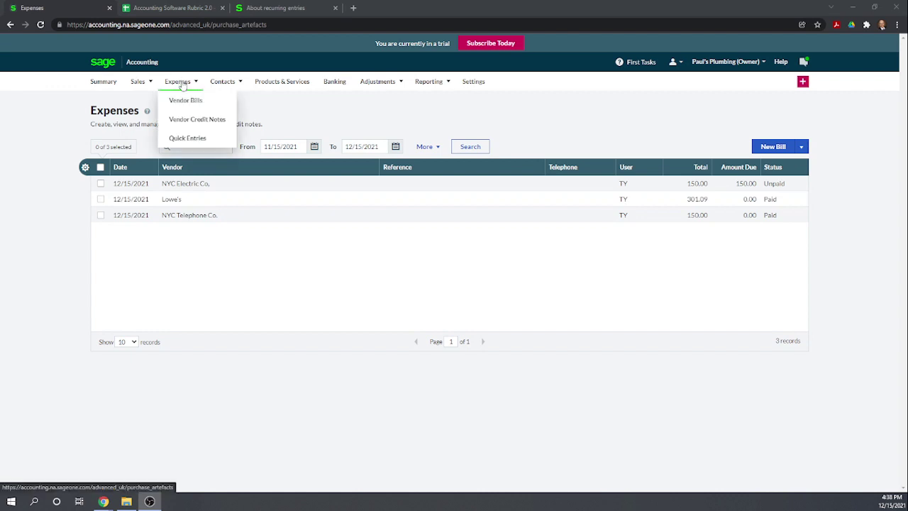
pyautogui.click(329, 87)
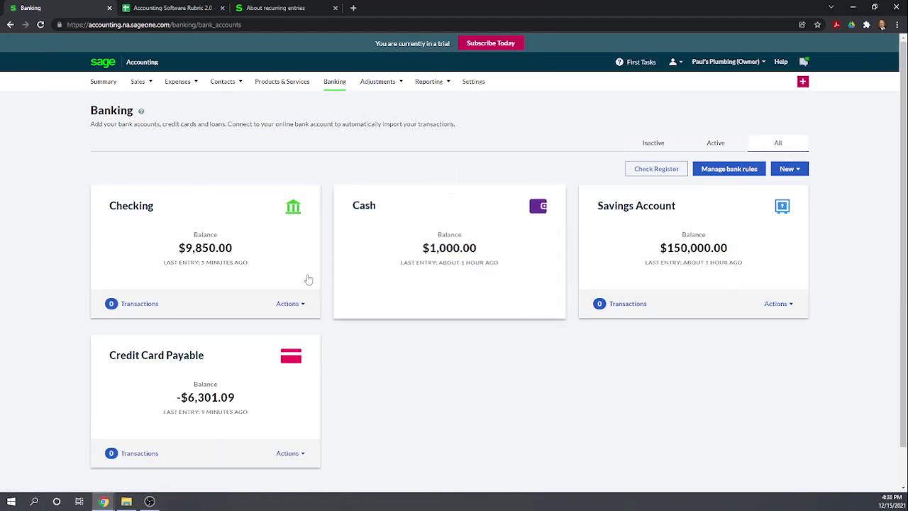
pyautogui.click(202, 213)
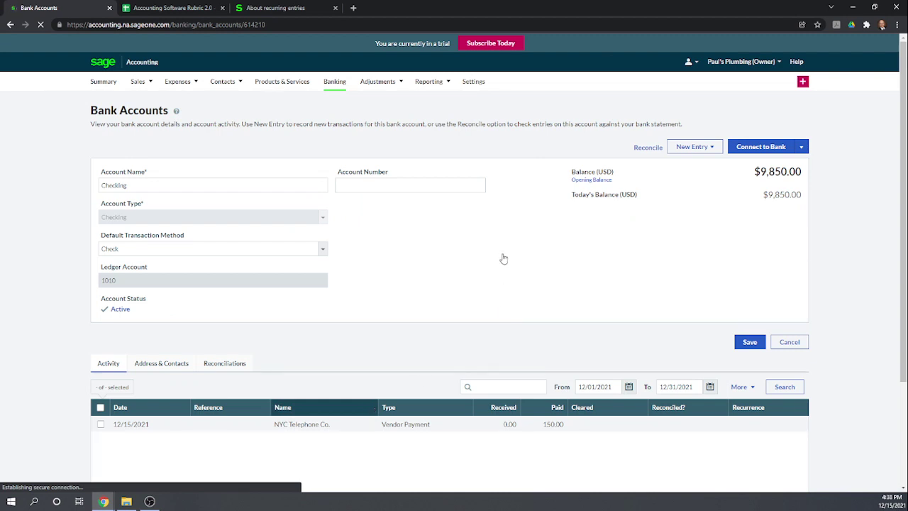
pyautogui.scroll(-1, 740, 206)
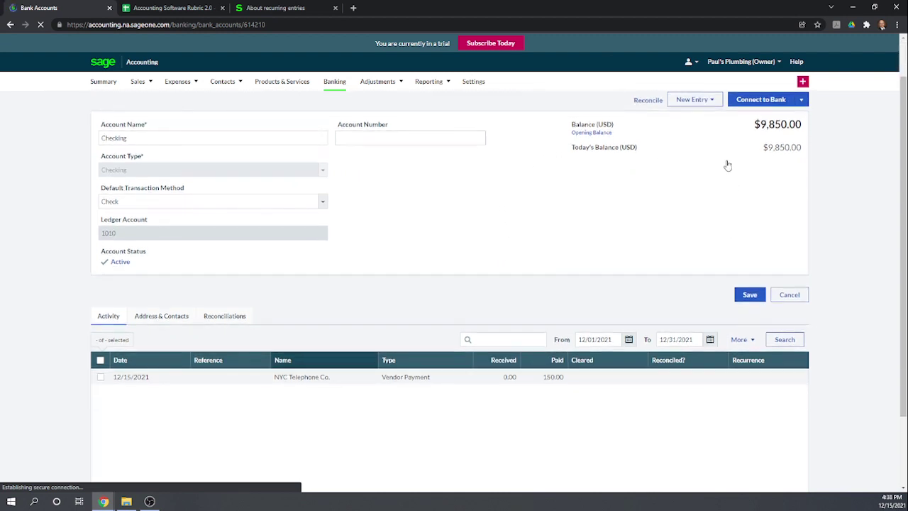
# Start a new expense payment from the Checking account and choose NYC Telephone Co. as the vendor
pyautogui.click(708, 101)
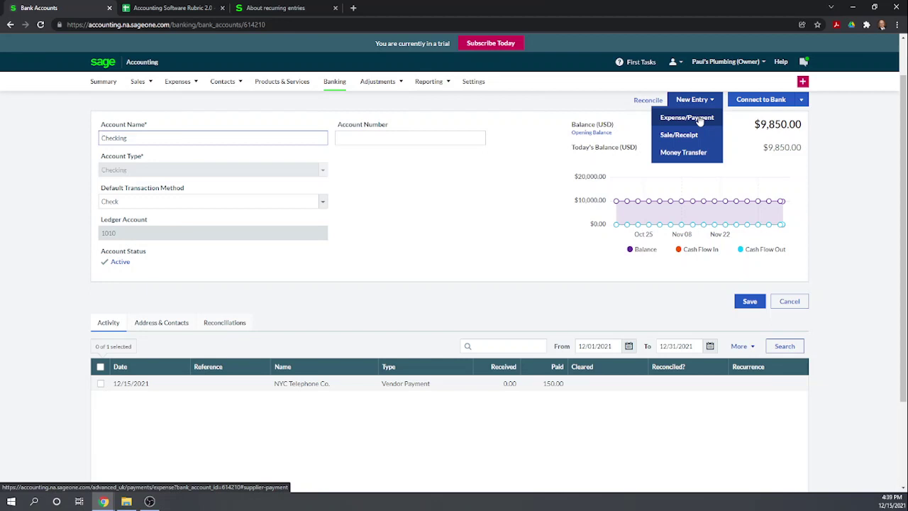
pyautogui.click(700, 121)
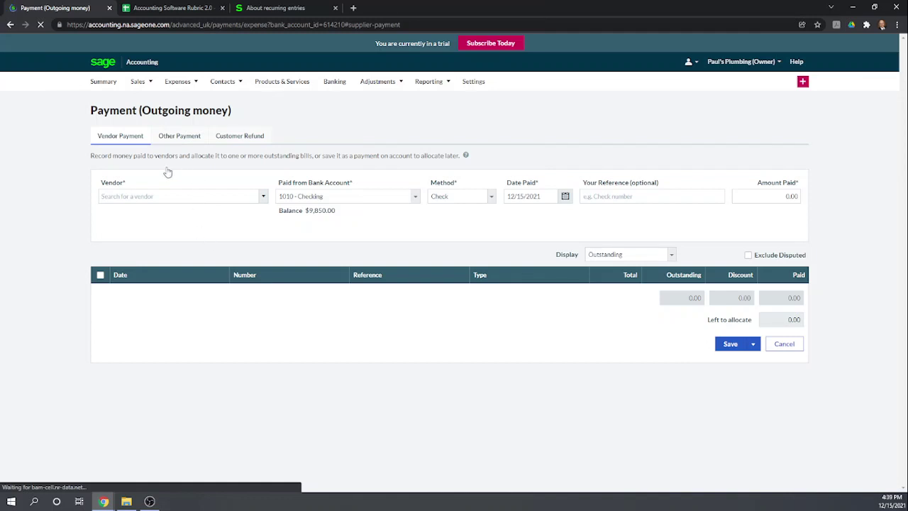
pyautogui.click(147, 199)
pyautogui.write('N')
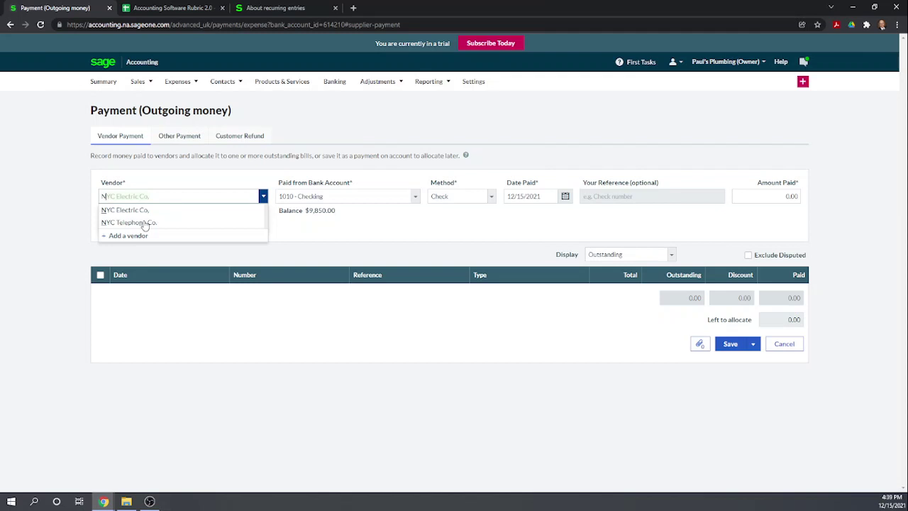
pyautogui.click(144, 224)
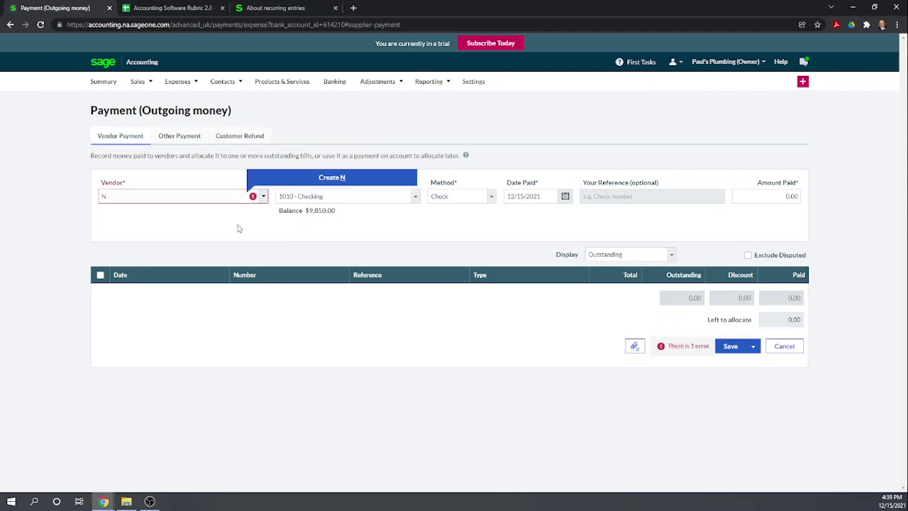
pyautogui.click(264, 197)
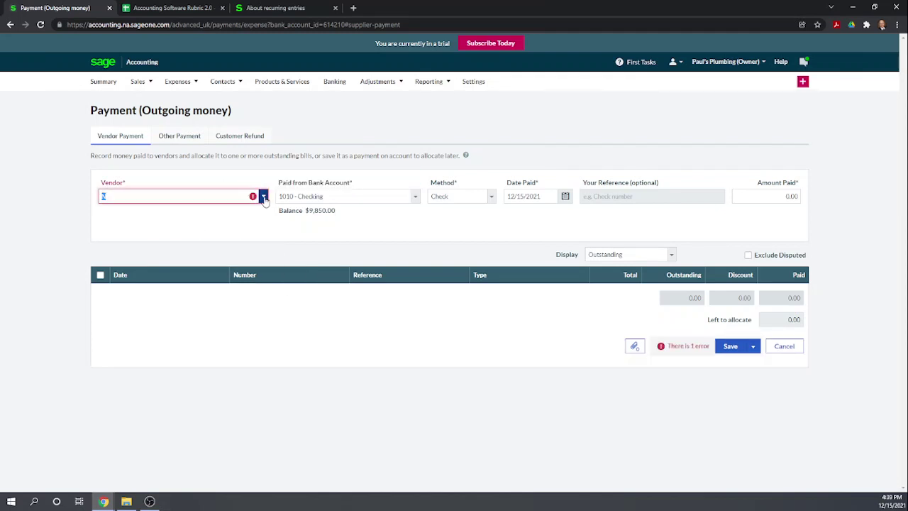
pyautogui.click(141, 223)
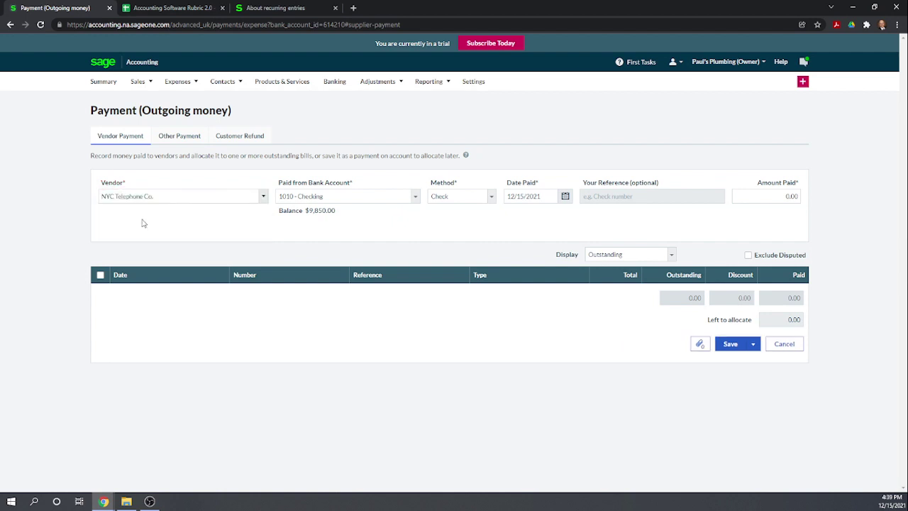
# Set the vendor payment's method to Electronic and its amount paid to 150.00
pyautogui.click(492, 198)
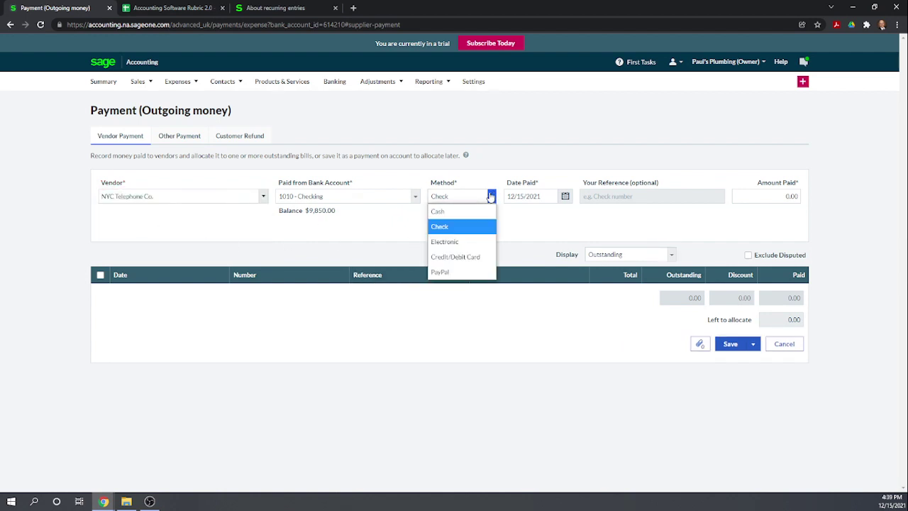
pyautogui.click(460, 243)
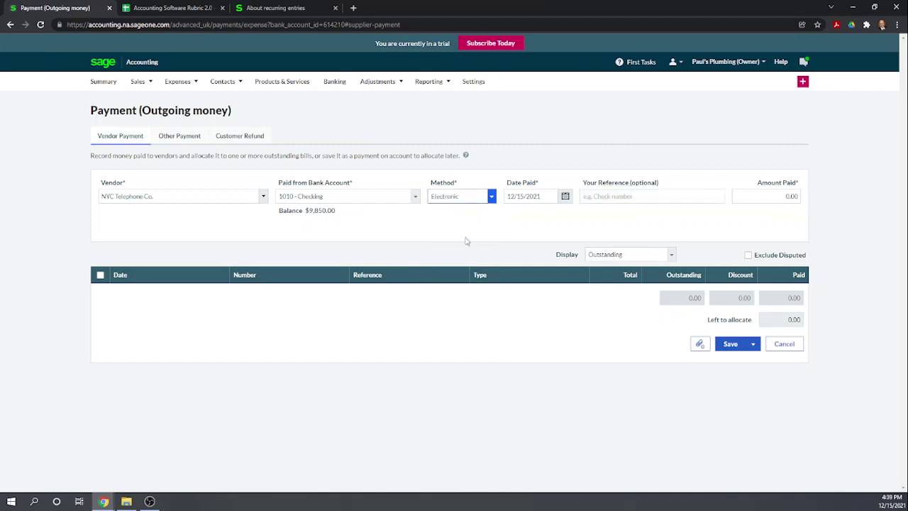
pyautogui.click(784, 198)
pyautogui.write('150')
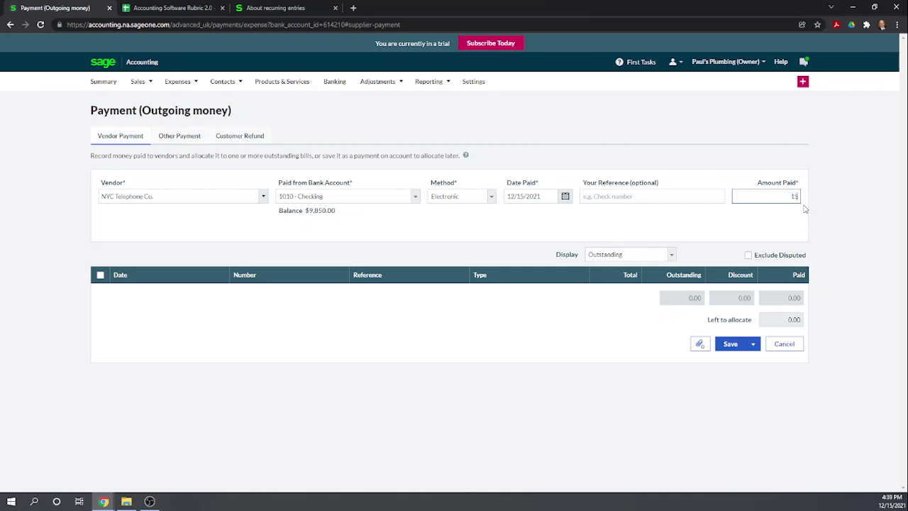
pyautogui.click(463, 334)
# Try to save the vendor payment, declining to keep the unallocated amount as a payment on account
pyautogui.click(754, 344)
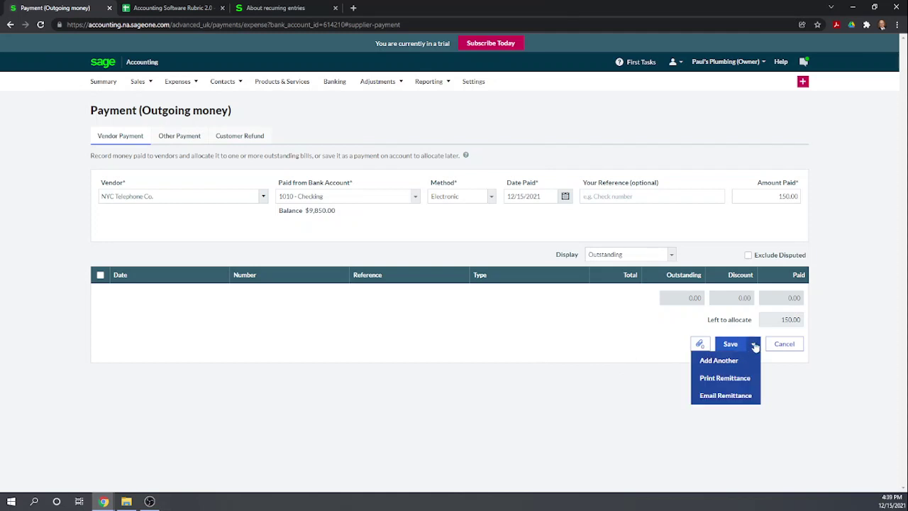
pyautogui.click(754, 345)
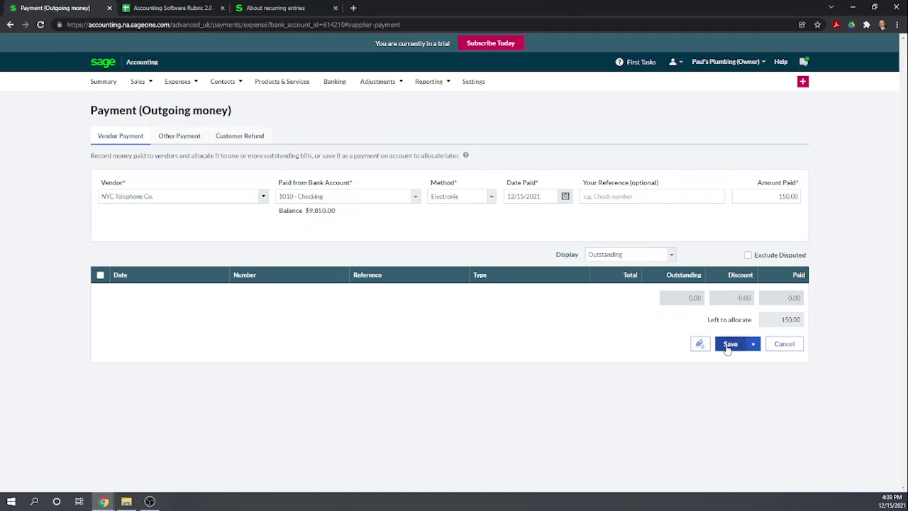
pyautogui.click(727, 346)
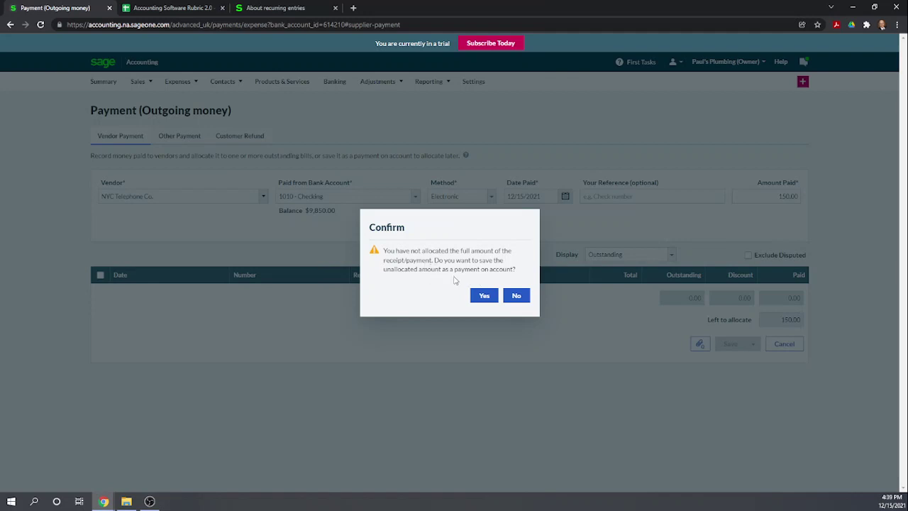
pyautogui.click(517, 296)
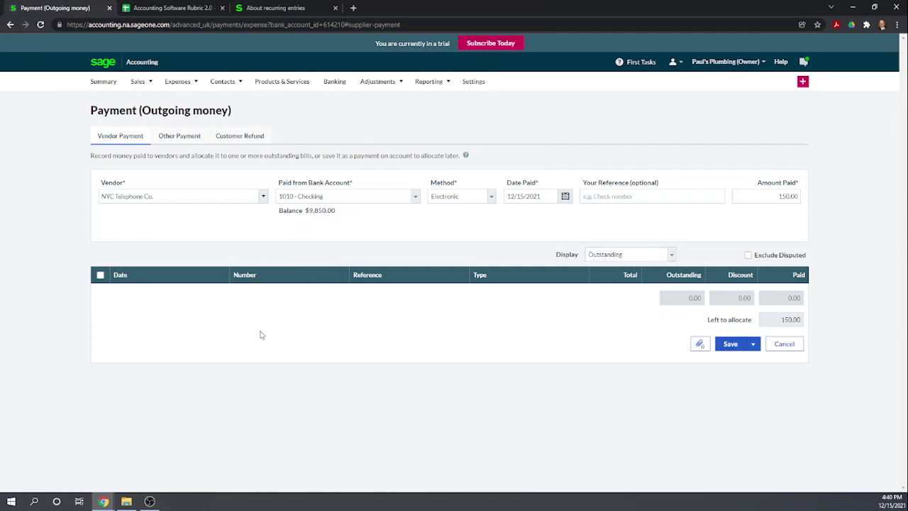
# Switch to an Other Payment for vendor NYC Telephone Co., with method Electronic and an amount paid of 150
pyautogui.click(178, 136)
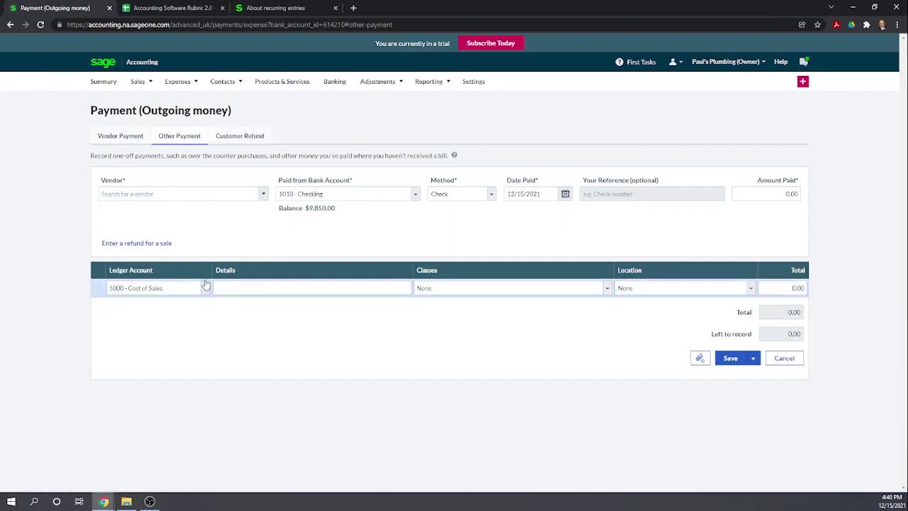
pyautogui.click(155, 193)
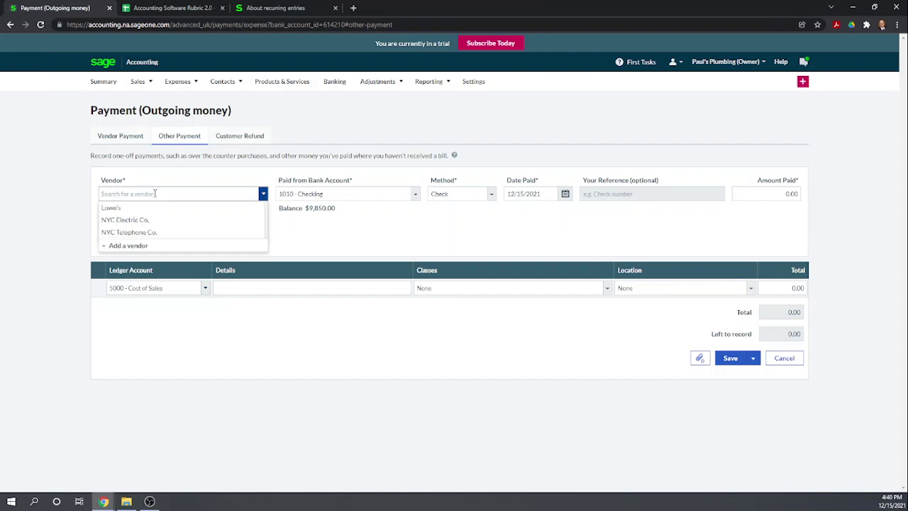
pyautogui.click(137, 233)
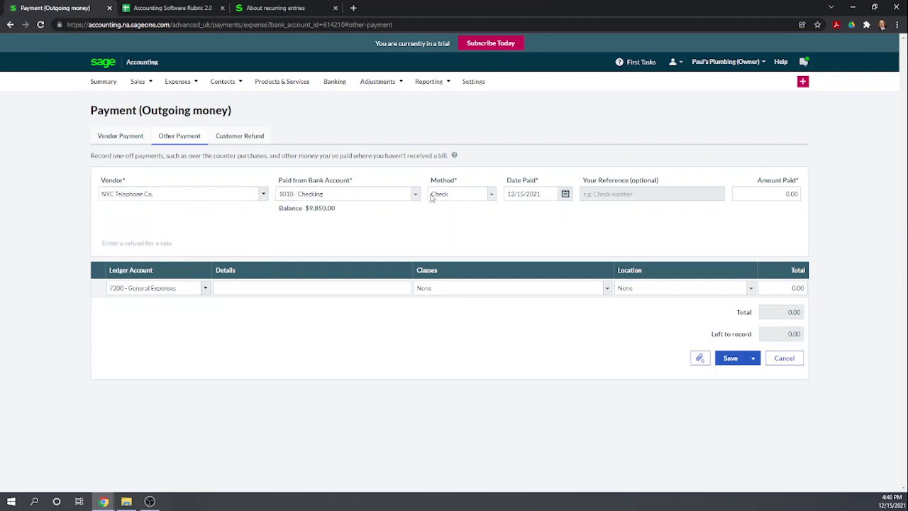
pyautogui.click(492, 195)
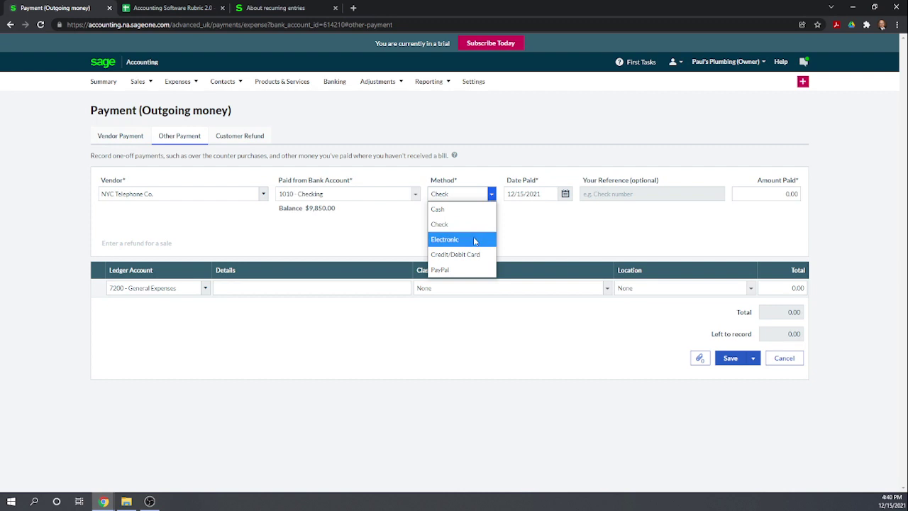
pyautogui.click(474, 241)
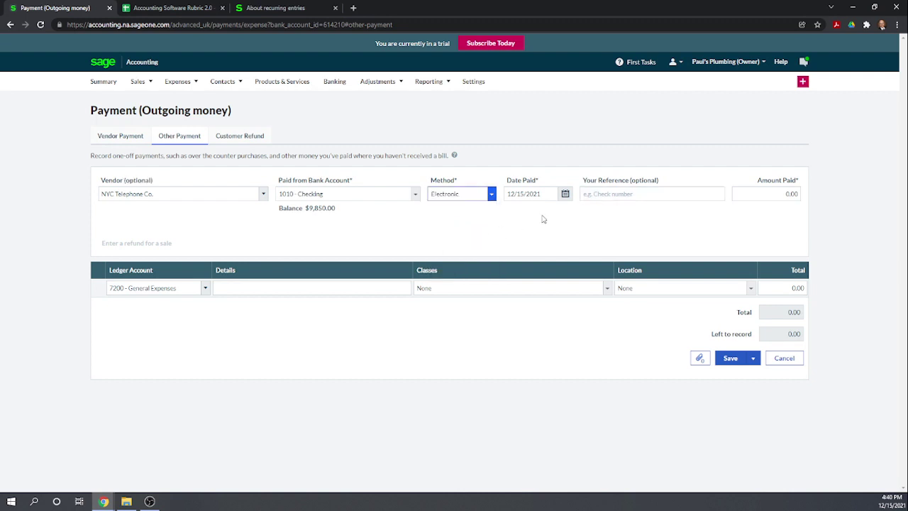
pyautogui.click(784, 194)
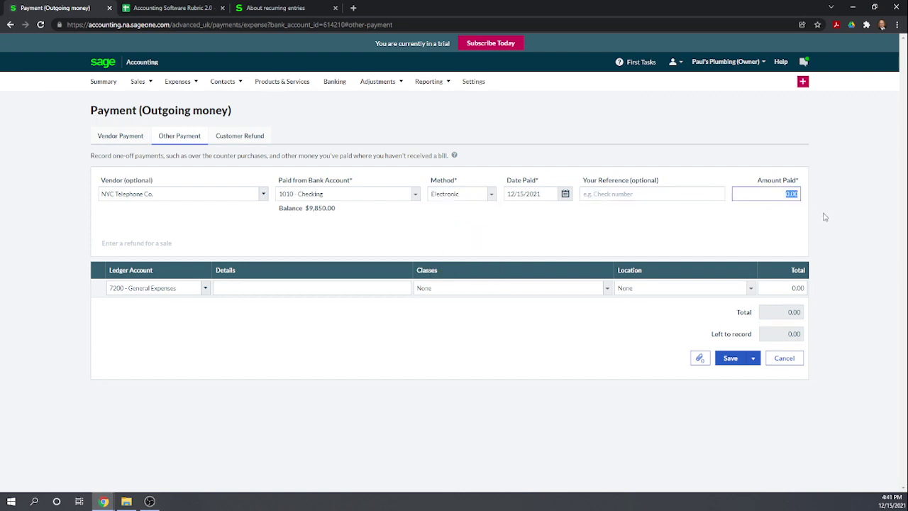
pyautogui.write('150')
# Assign the payment line to 6500 - Telephone Expense, class Administrative and location New York, and save the payment
pyautogui.click(192, 287)
pyautogui.write('tele')
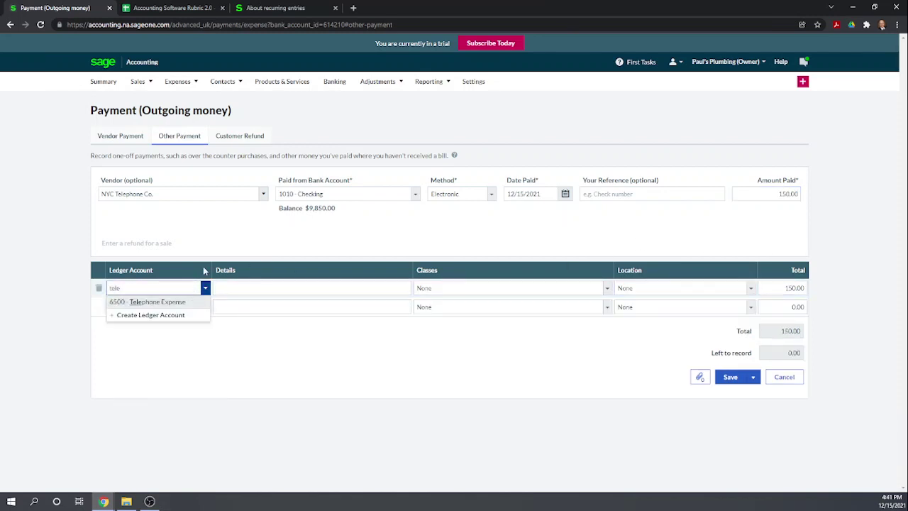
pyautogui.click(174, 302)
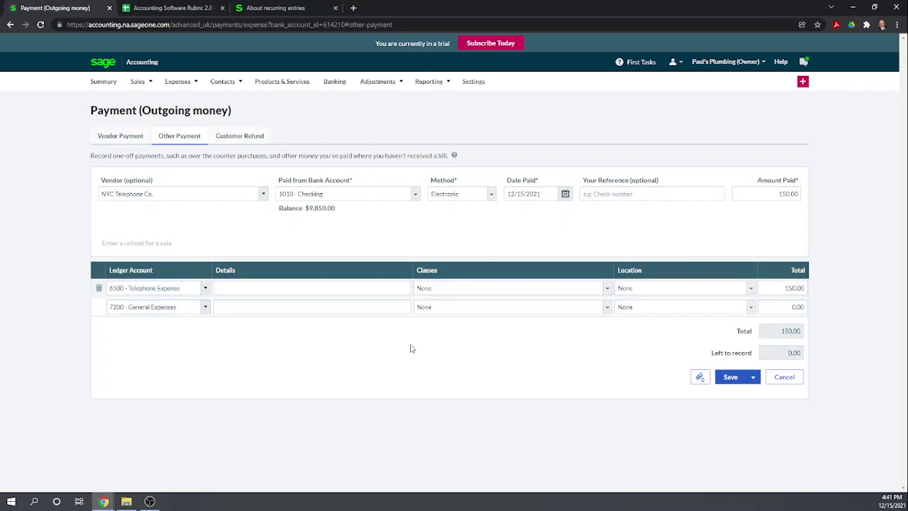
pyautogui.click(431, 291)
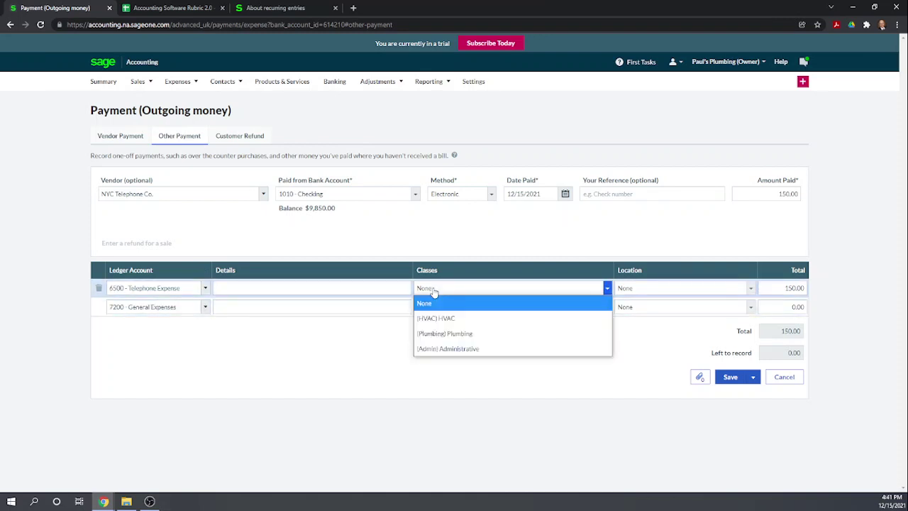
pyautogui.click(448, 350)
pyautogui.click(653, 287)
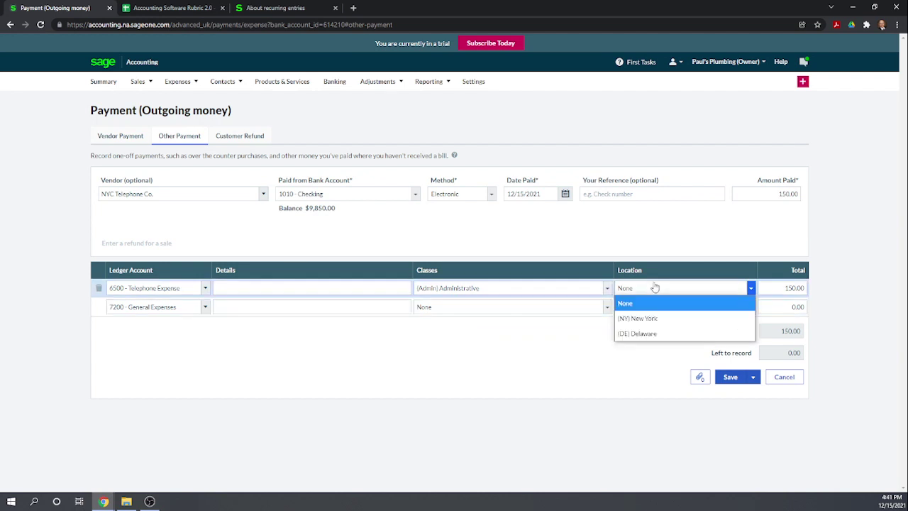
pyautogui.click(652, 320)
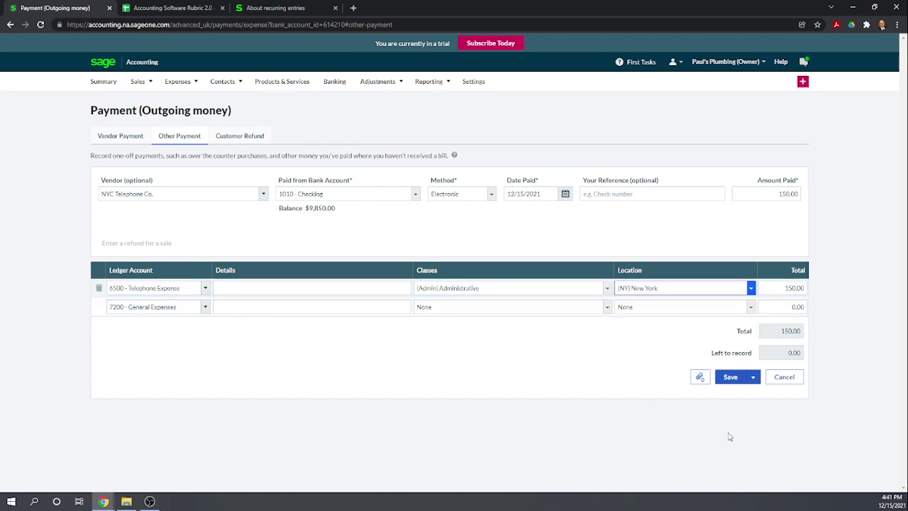
pyautogui.click(731, 378)
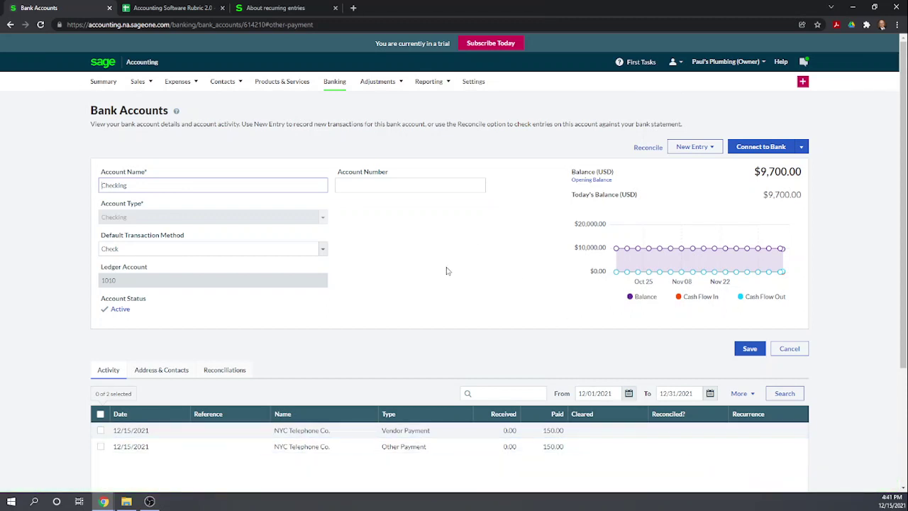
# Review the Checking account's activity and its Recurrence column, and open the NYC Telephone Co. Other Payment entry
pyautogui.scroll(-1, 446, 269)
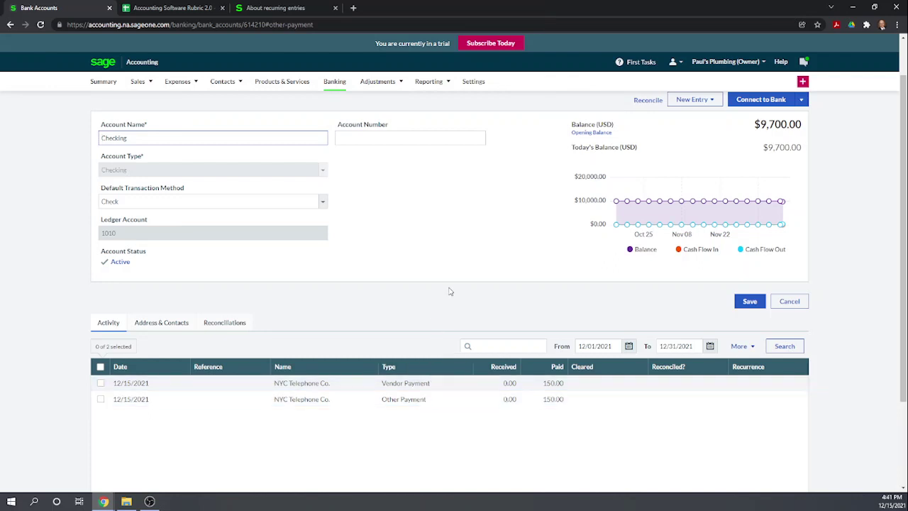
pyautogui.scroll(1, 449, 291)
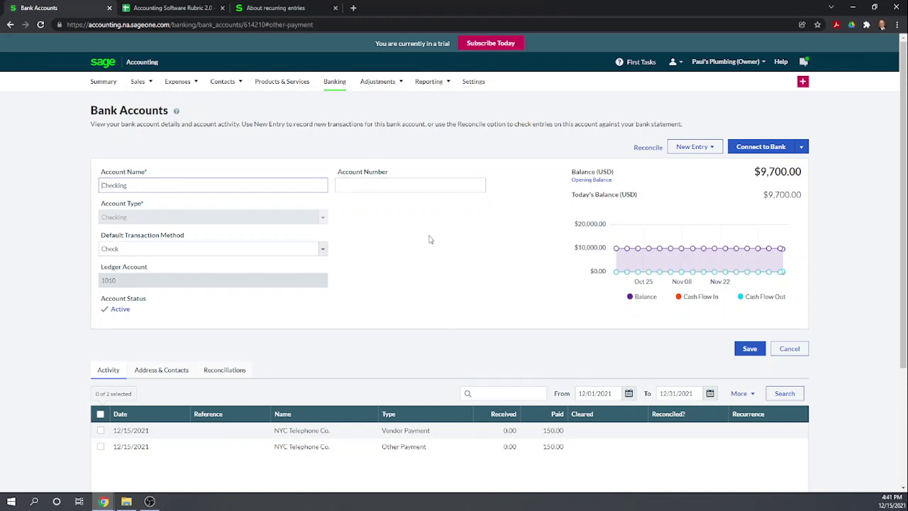
pyautogui.scroll(-1, 454, 284)
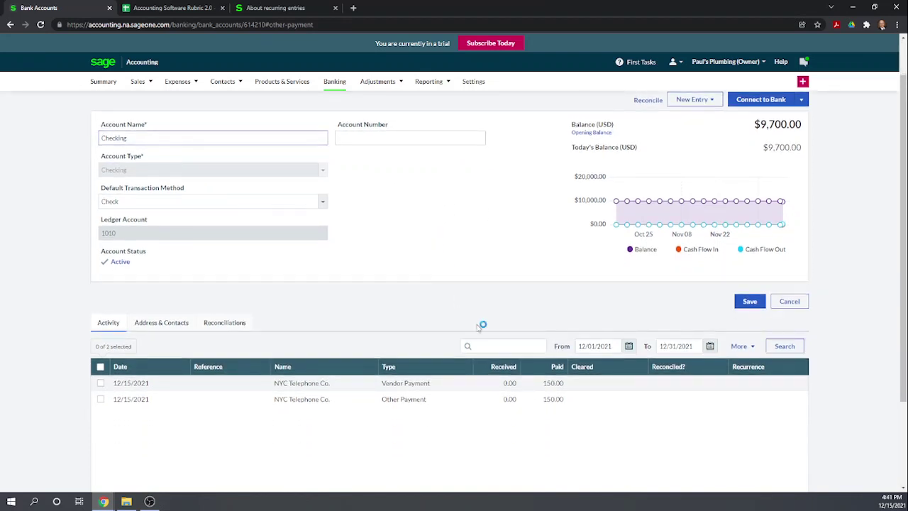
pyautogui.click(751, 368)
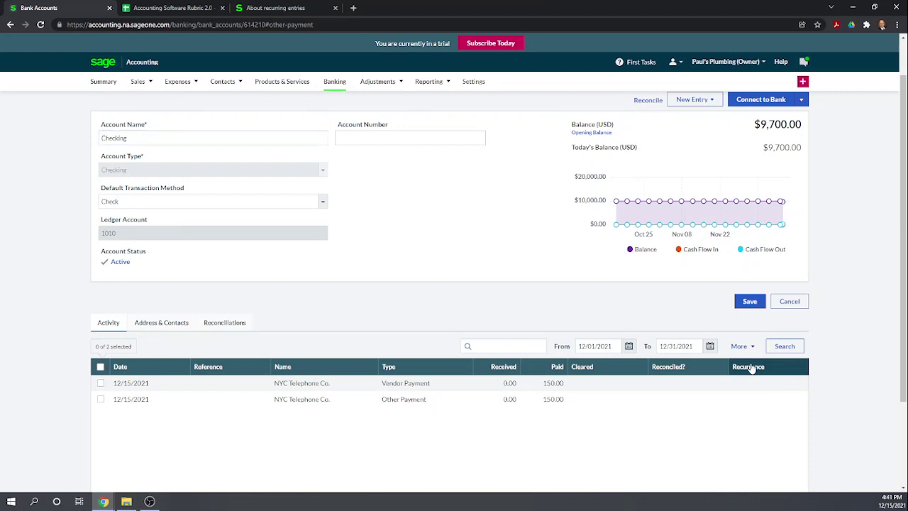
pyautogui.click(758, 404)
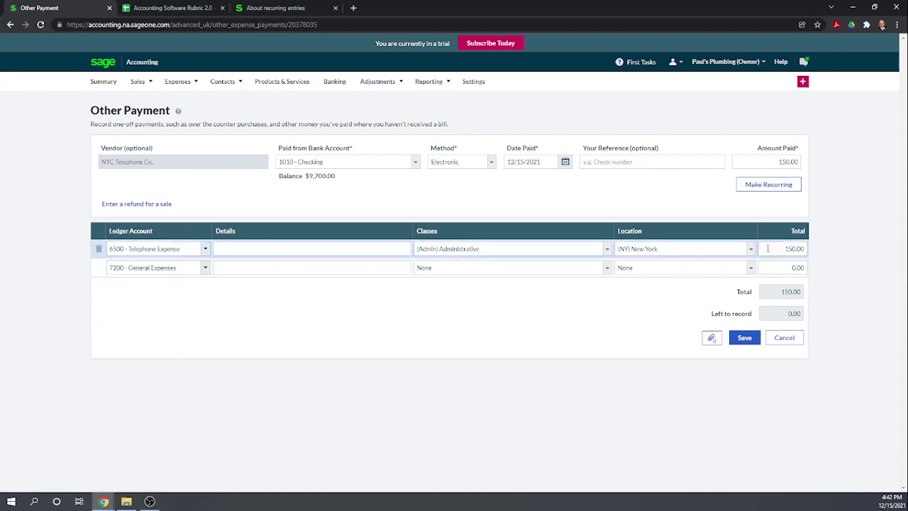
# Make the telephone payment recurring with a frequency of every 1 month
pyautogui.click(771, 185)
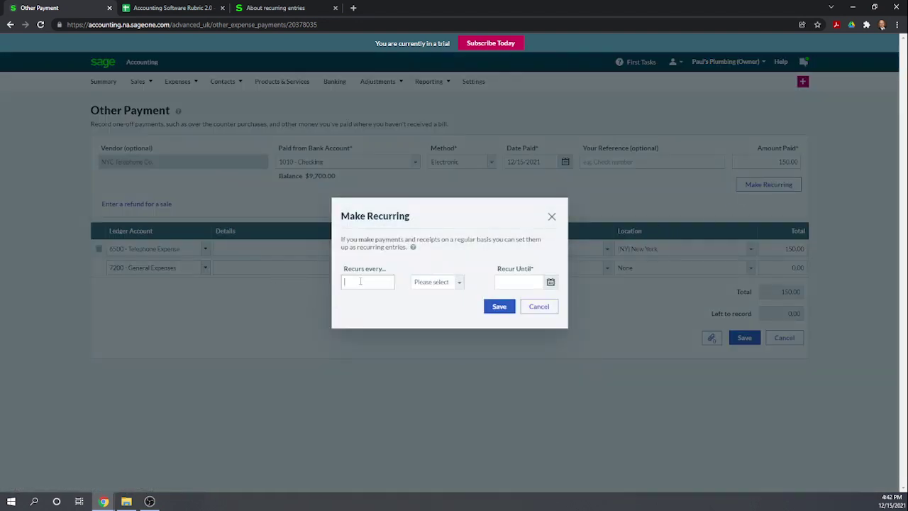
pyautogui.click(459, 282)
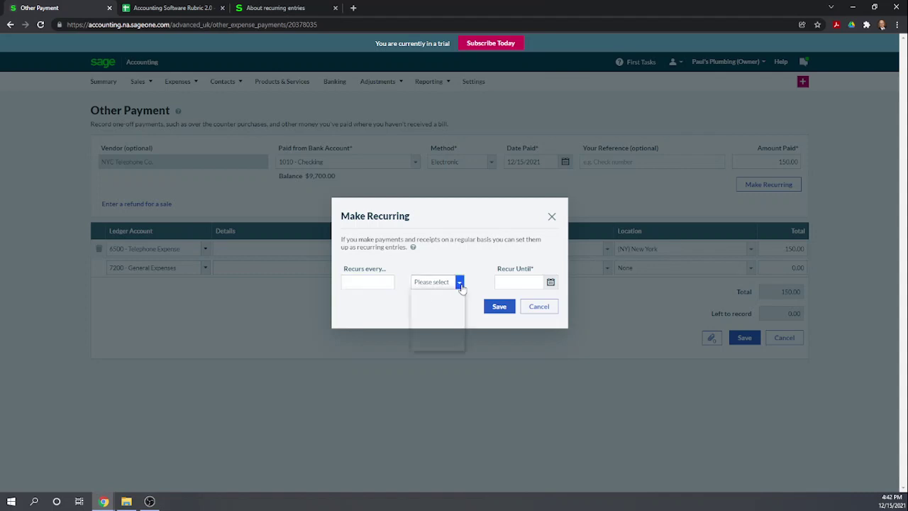
pyautogui.click(429, 344)
pyautogui.click(382, 281)
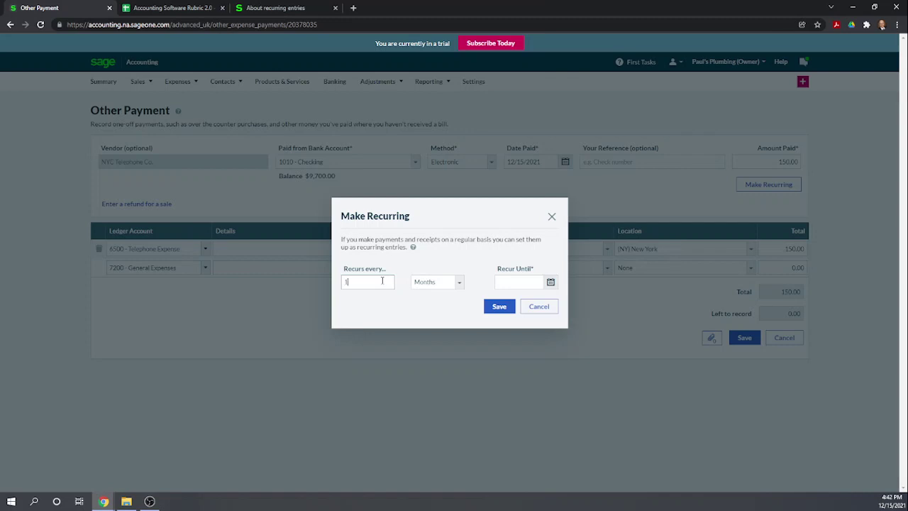
pyautogui.click(381, 307)
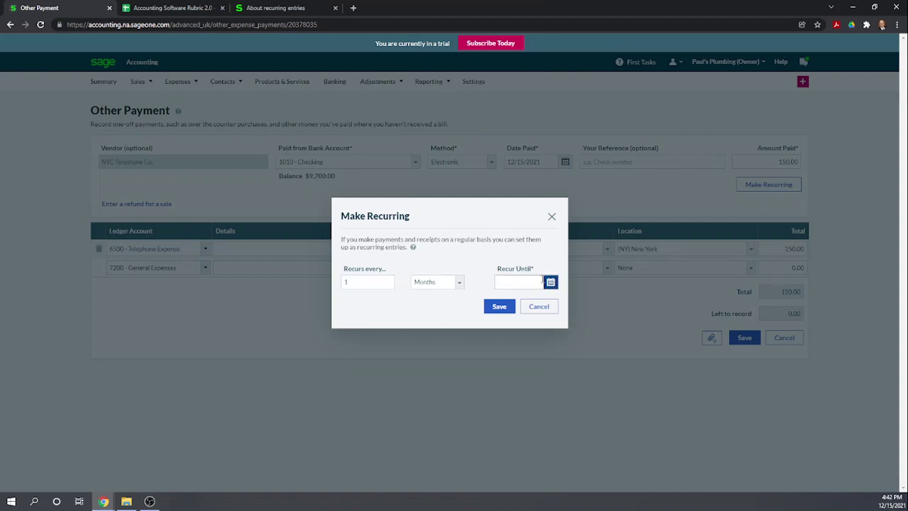
# Set the recurrence's end date to December 15, 2022 and save the recurring entry
pyautogui.click(550, 282)
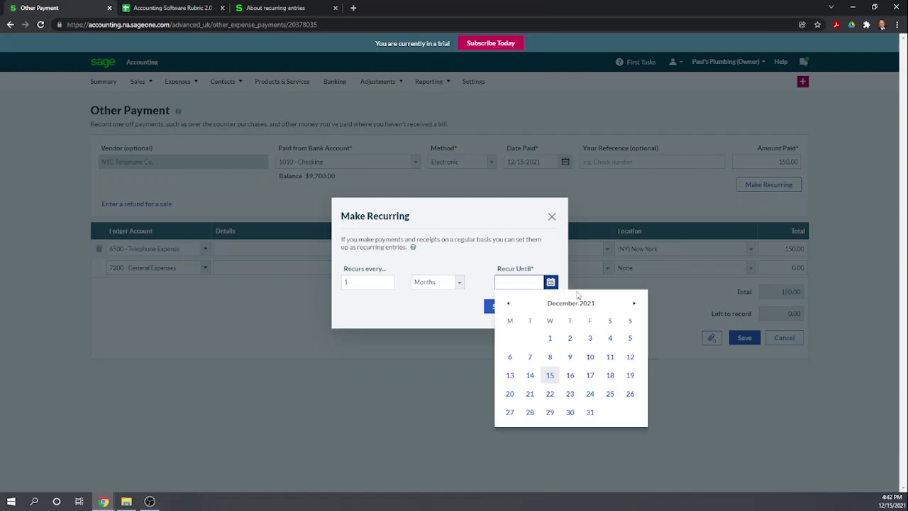
pyautogui.click(633, 305)
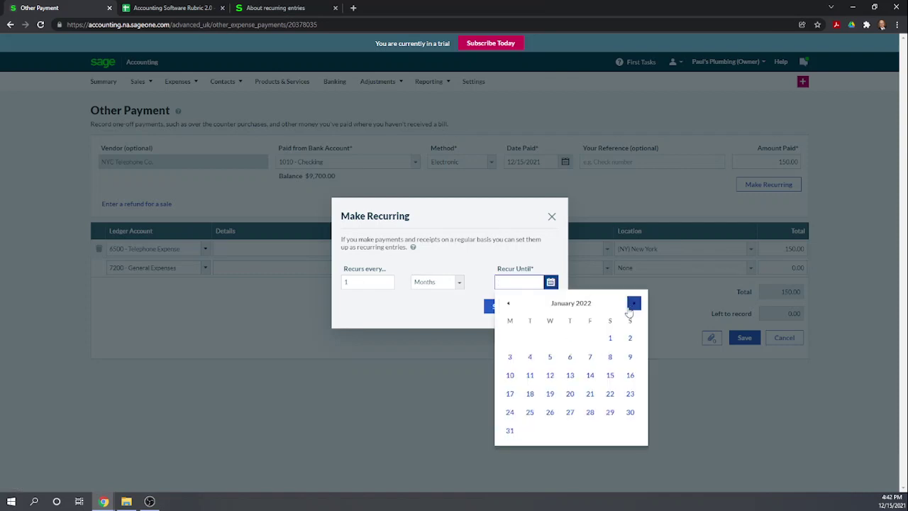
pyautogui.click(634, 305)
pyautogui.click(633, 305)
pyautogui.click(633, 305)
pyautogui.doubleClick(634, 305)
pyautogui.doubleClick(634, 305)
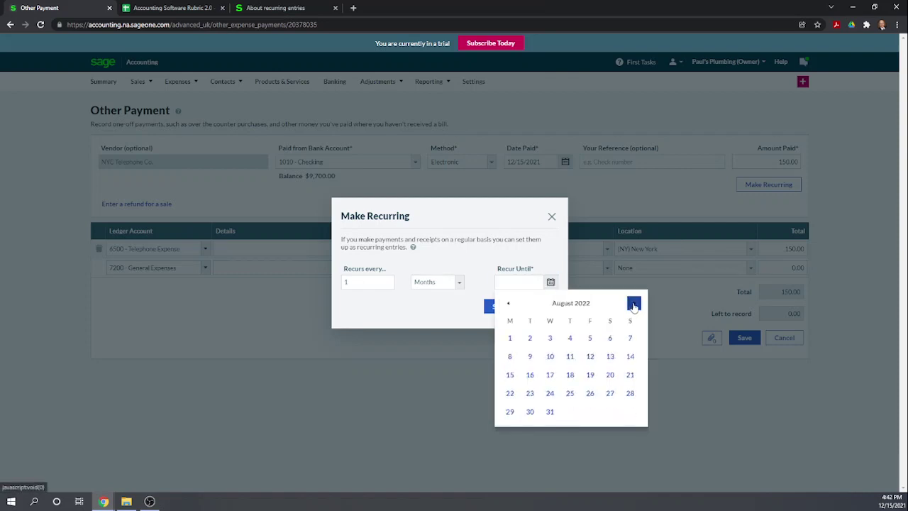
pyautogui.click(634, 305)
pyautogui.doubleClick(634, 305)
pyautogui.click(633, 305)
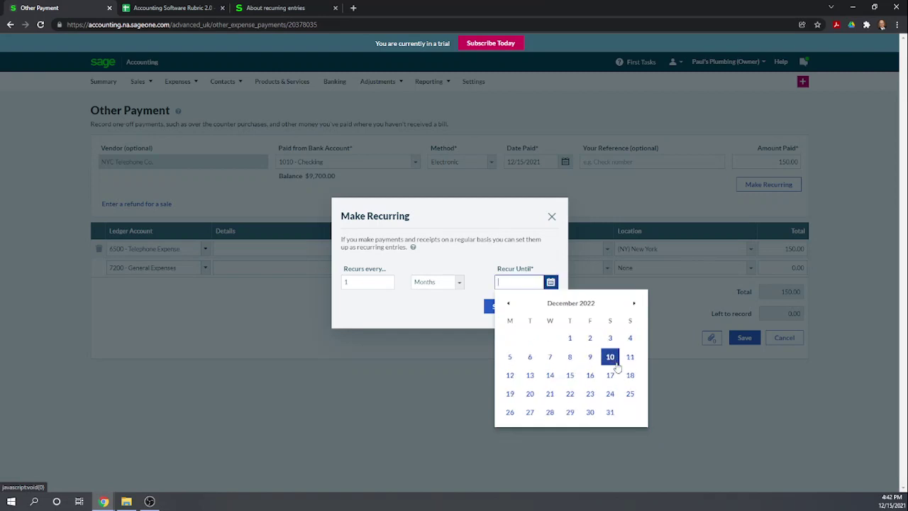
pyautogui.click(570, 376)
pyautogui.click(500, 308)
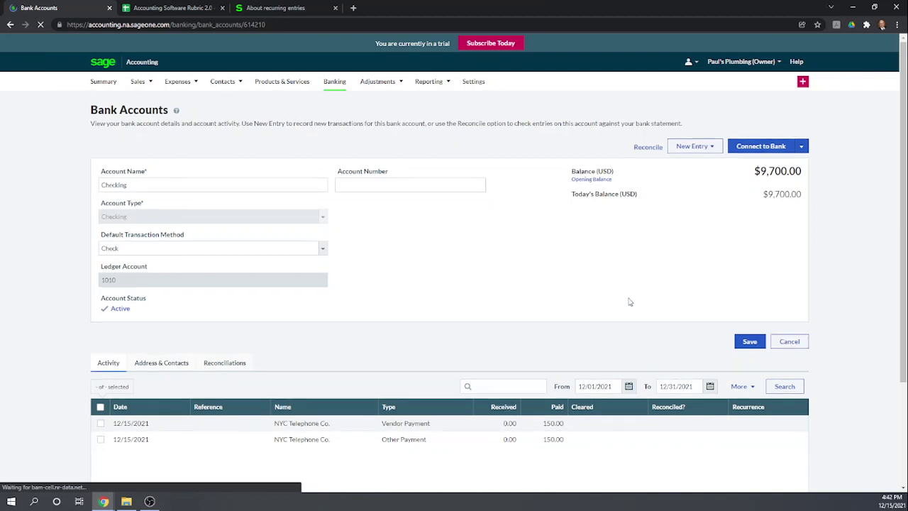
# Check the payment's recurrence in the account activity, and score "Can you create a recurring expense?" as 1 for Sage Business Cloud in the rubric spreadsheet
pyautogui.scroll(-2, 629, 302)
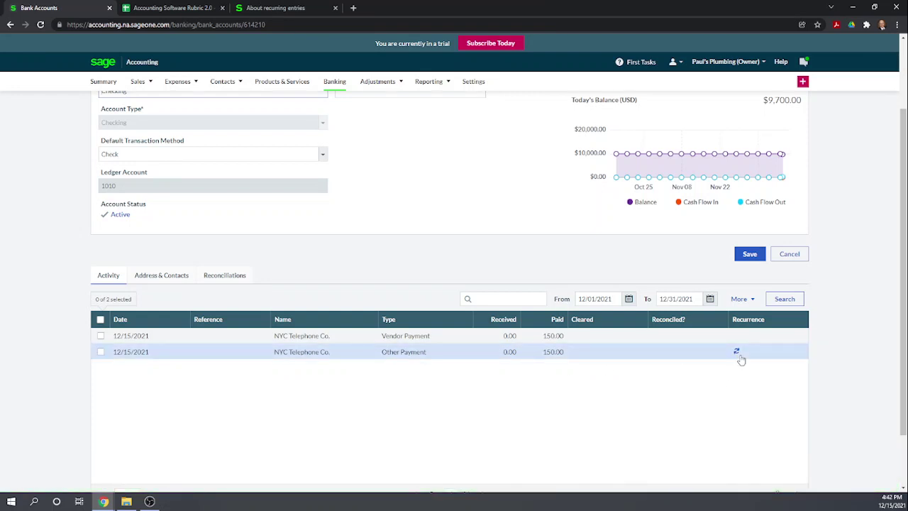
pyautogui.click(176, 7)
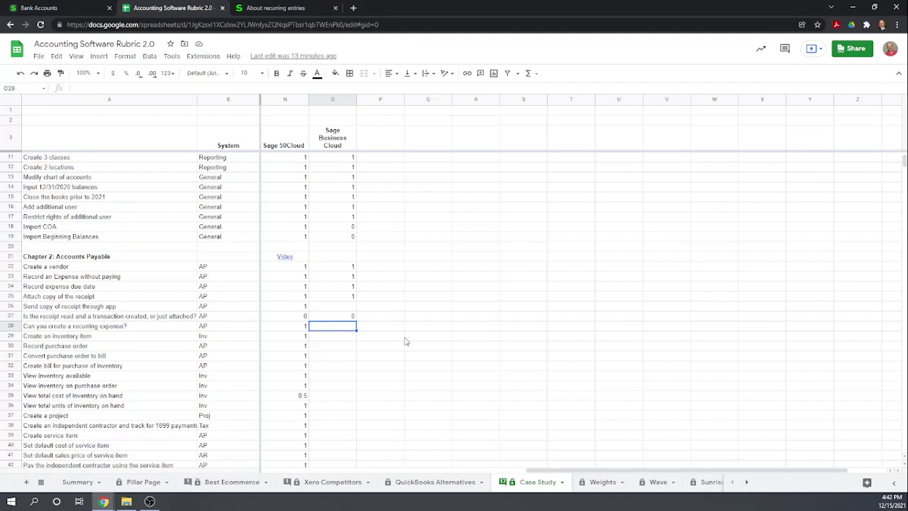
pyautogui.write('1')
pyautogui.press('Return')
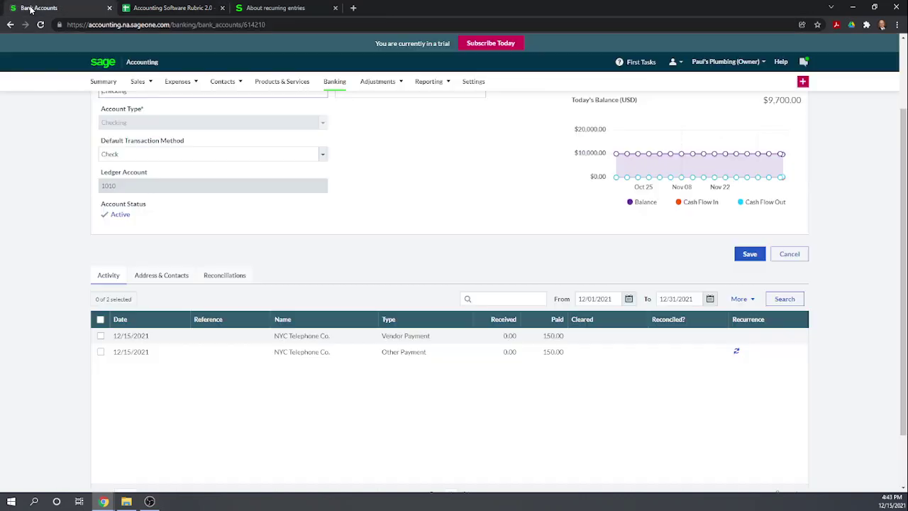
# Return to Sage, start a new item in Products & Services and set its type to Stock
pyautogui.click(32, 9)
pyautogui.scroll(2, 334, 230)
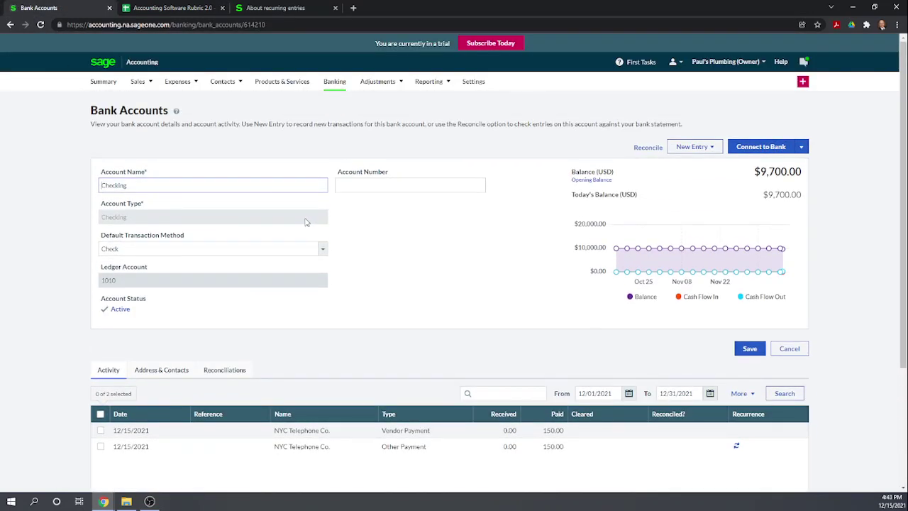
pyautogui.click(277, 82)
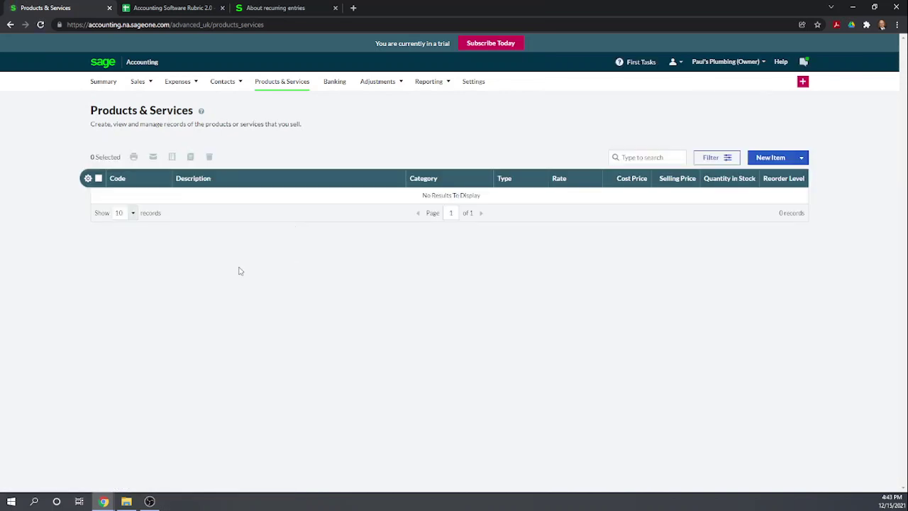
pyautogui.click(798, 157)
pyautogui.click(776, 157)
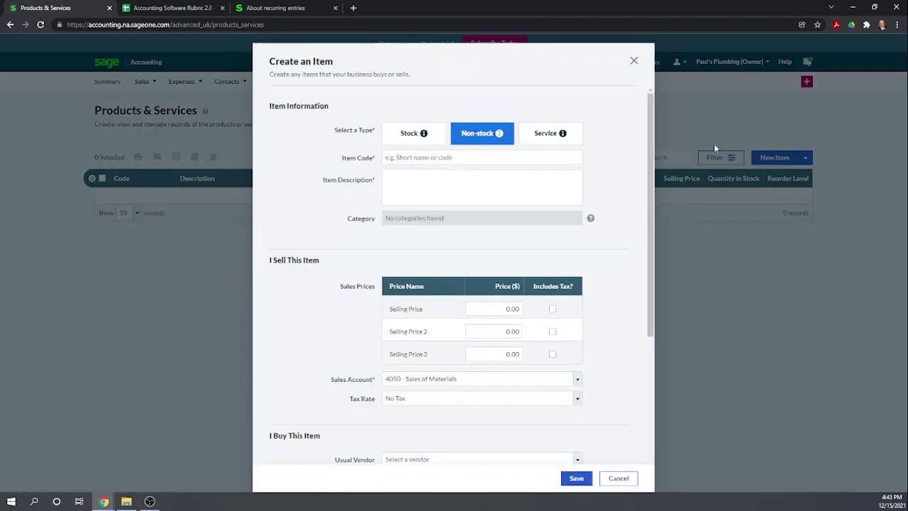
pyautogui.click(407, 135)
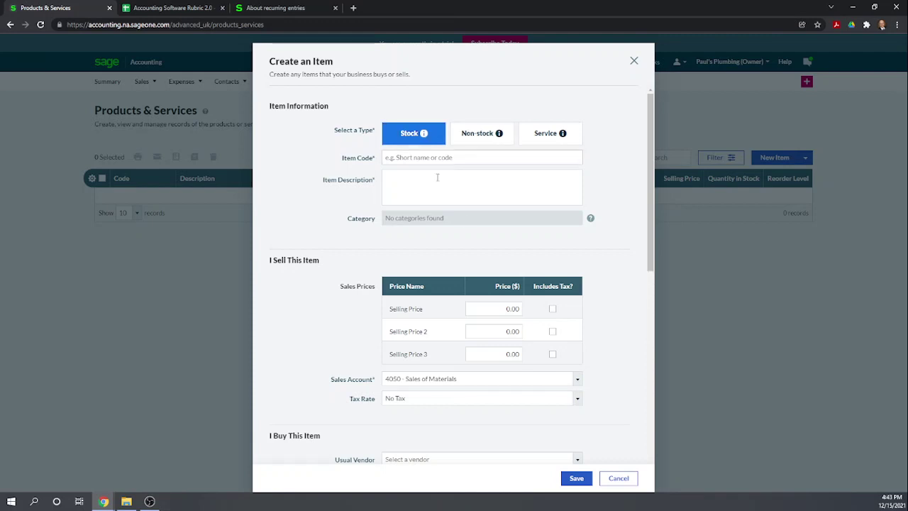
# Enter PW as the stock item's code and "Plumbing Widgets" as its description
pyautogui.click(472, 158)
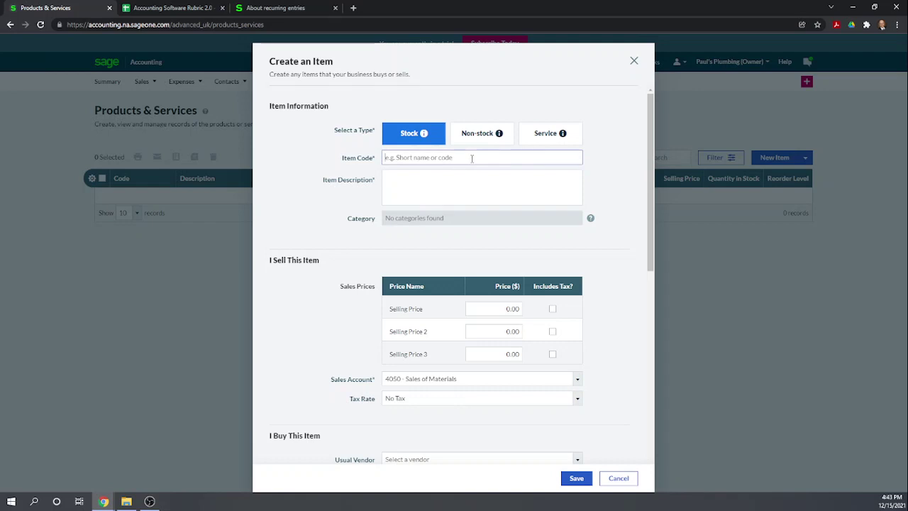
pyautogui.write('PW')
pyautogui.click(461, 181)
pyautogui.write('Plu')
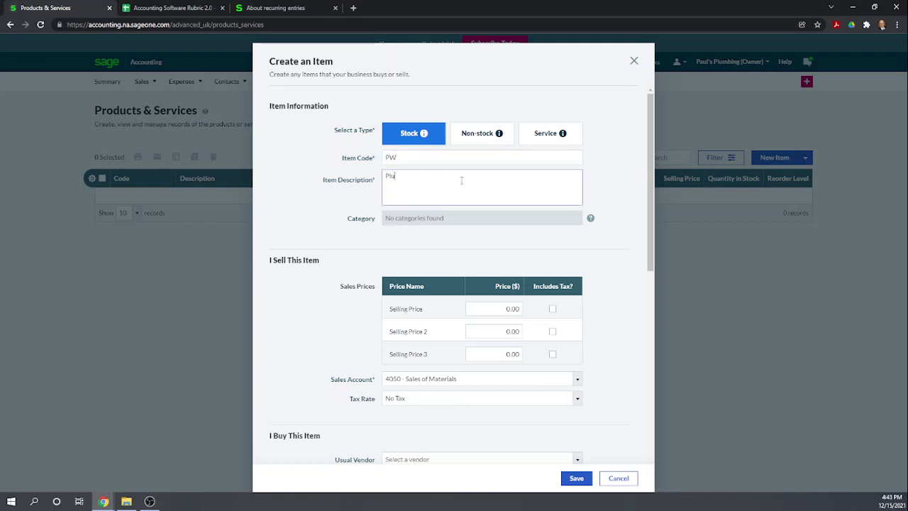
pyautogui.write('mbing Widgets')
pyautogui.scroll(-1, 528, 219)
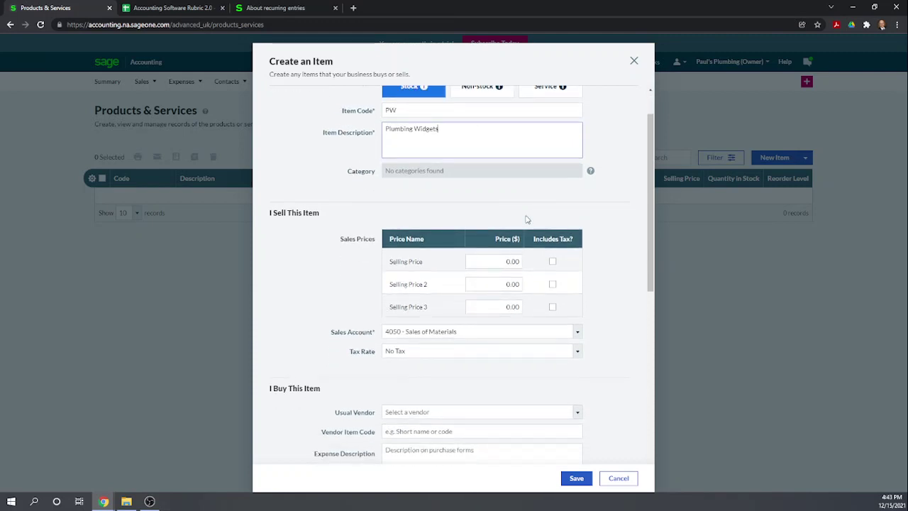
# Set the item's first selling price to 25.00
pyautogui.scroll(-1, 490, 216)
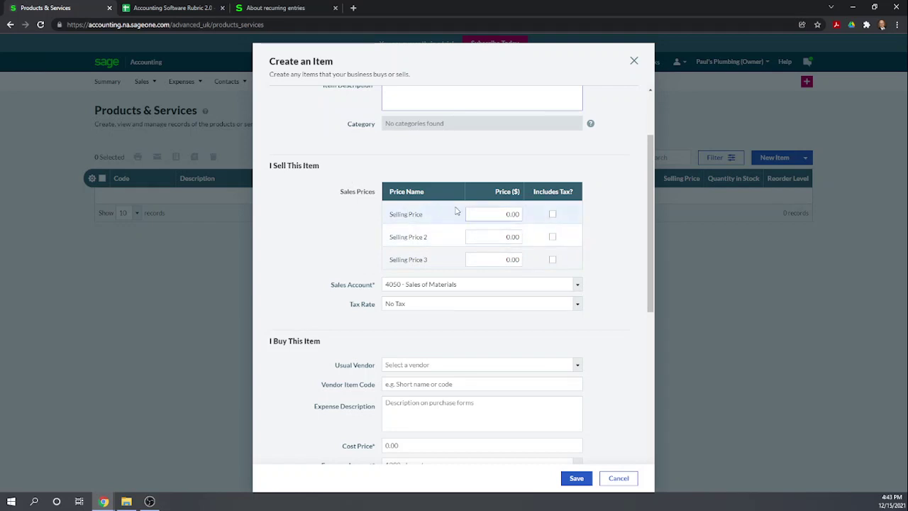
pyautogui.moveTo(503, 213); pyautogui.dragTo(521, 212)
pyautogui.write('25')
pyautogui.click(601, 181)
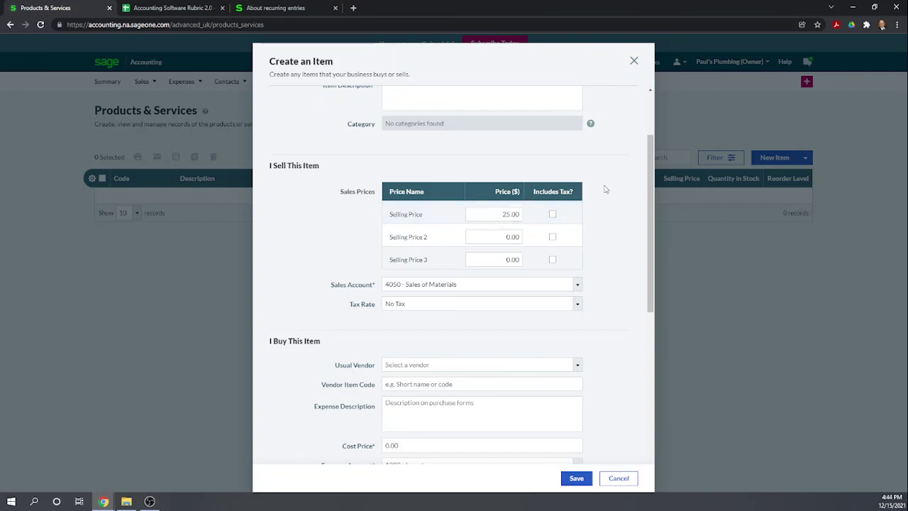
# Examine the sales account and tax rate options available for the item
pyautogui.scroll(-1, 602, 195)
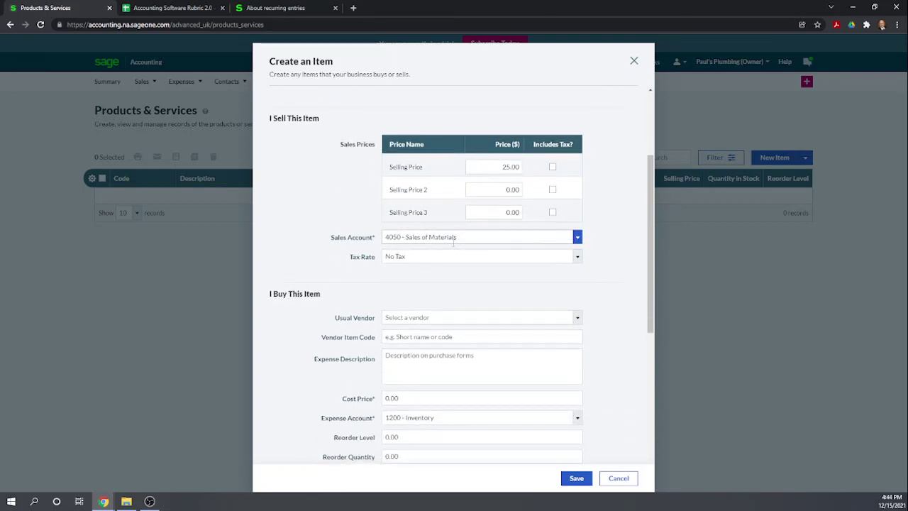
pyautogui.click(579, 241)
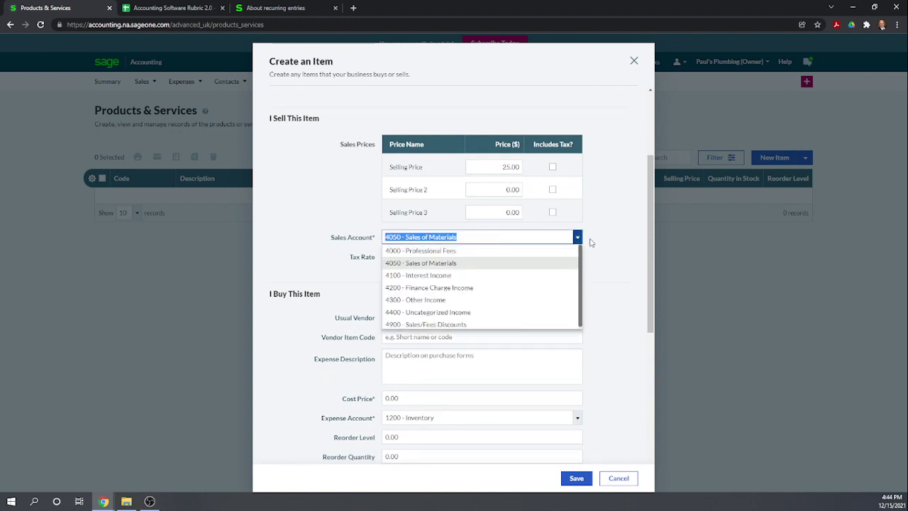
pyautogui.click(593, 242)
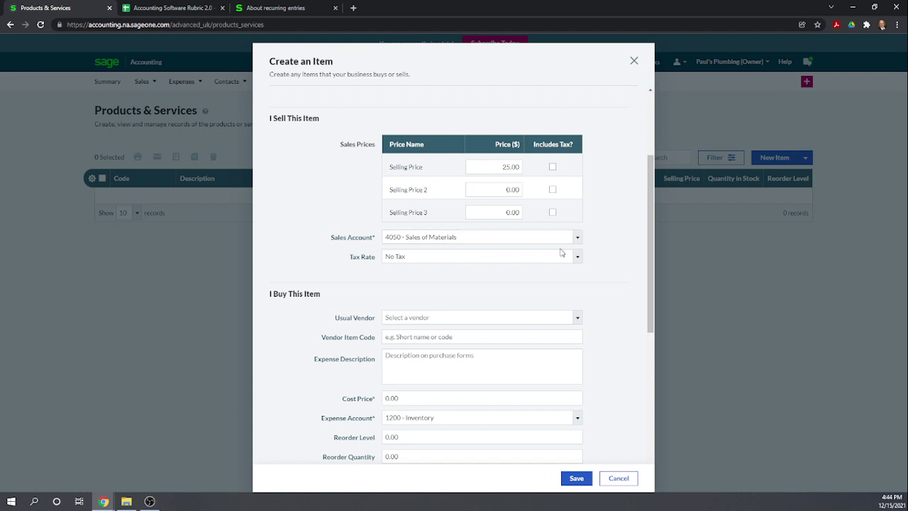
pyautogui.click(578, 258)
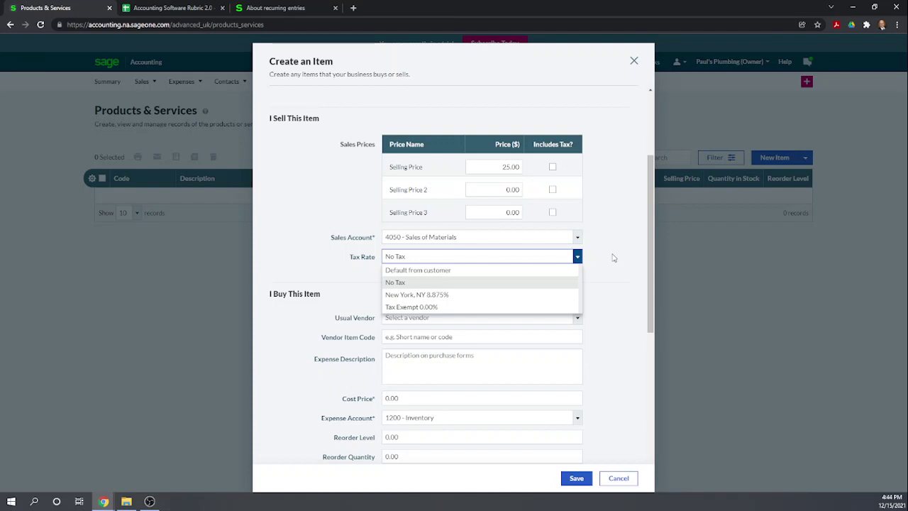
pyautogui.click(613, 258)
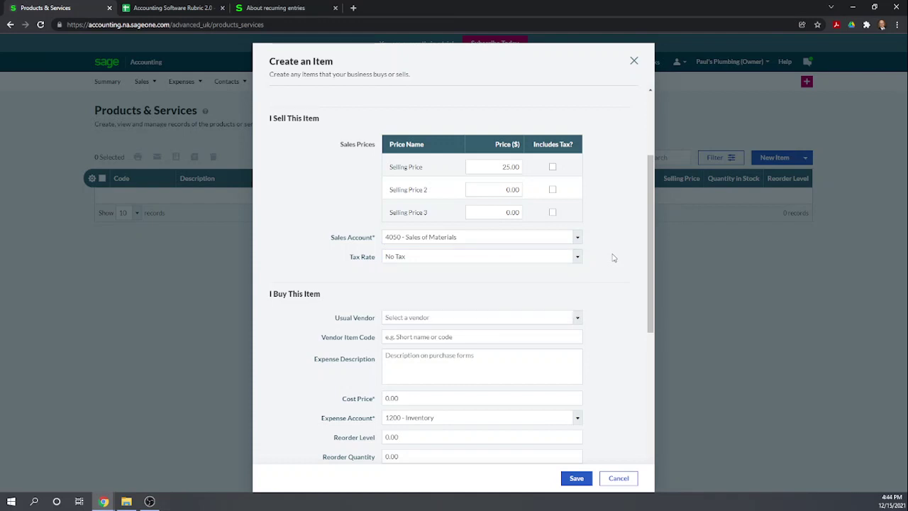
pyautogui.scroll(-1, 613, 257)
pyautogui.scroll(2, 593, 229)
pyautogui.scroll(-1, 601, 226)
pyautogui.scroll(-2, 601, 226)
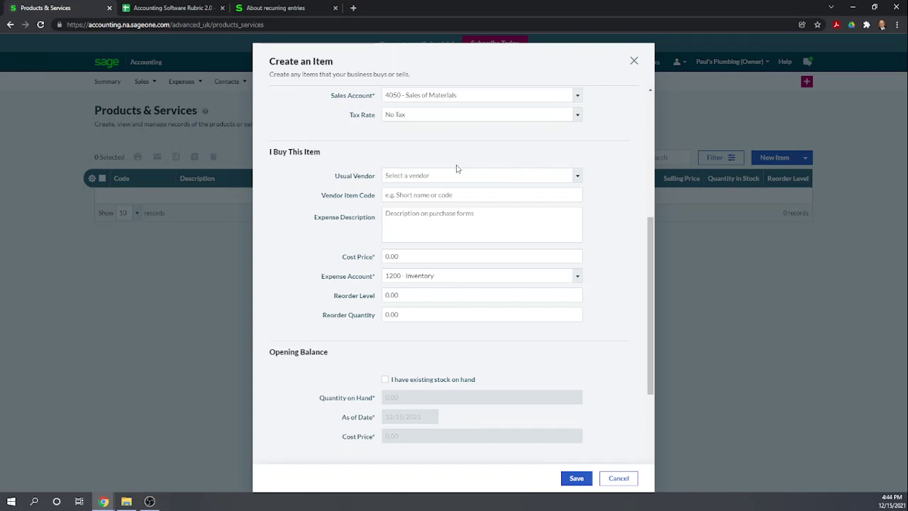
# Enter "Plumbing Widgets" as the item's expense description and set its cost price to 10.00
pyautogui.scroll(-1, 457, 169)
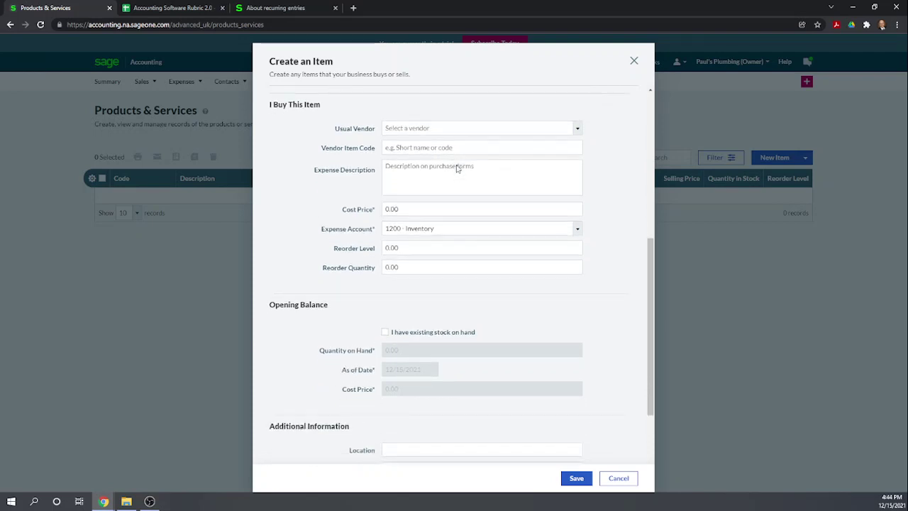
pyautogui.scroll(-1, 457, 168)
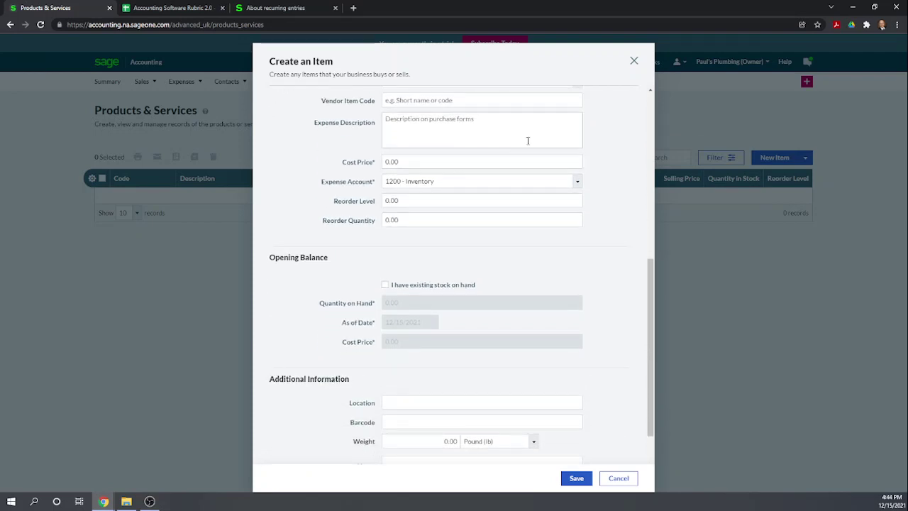
pyautogui.click(481, 130)
pyautogui.write('Plumbing W')
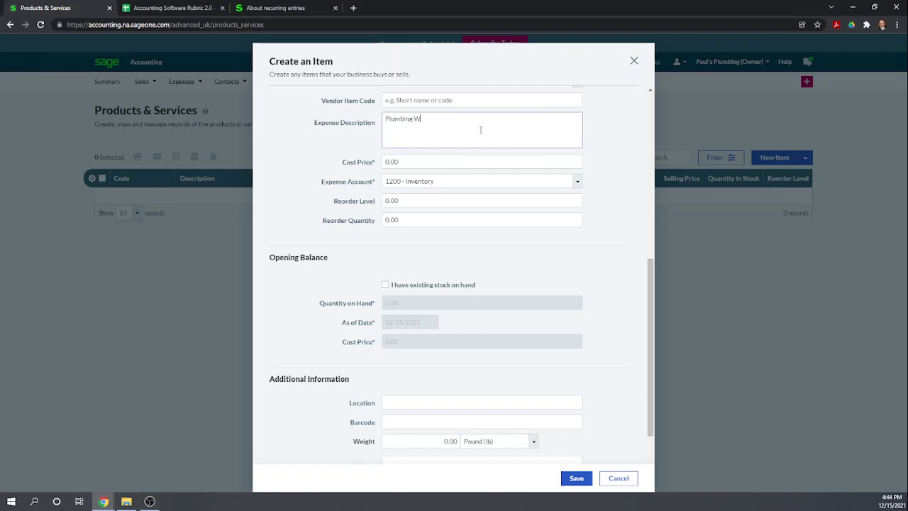
pyautogui.write('idgets')
pyautogui.click(416, 162)
pyautogui.click(386, 162)
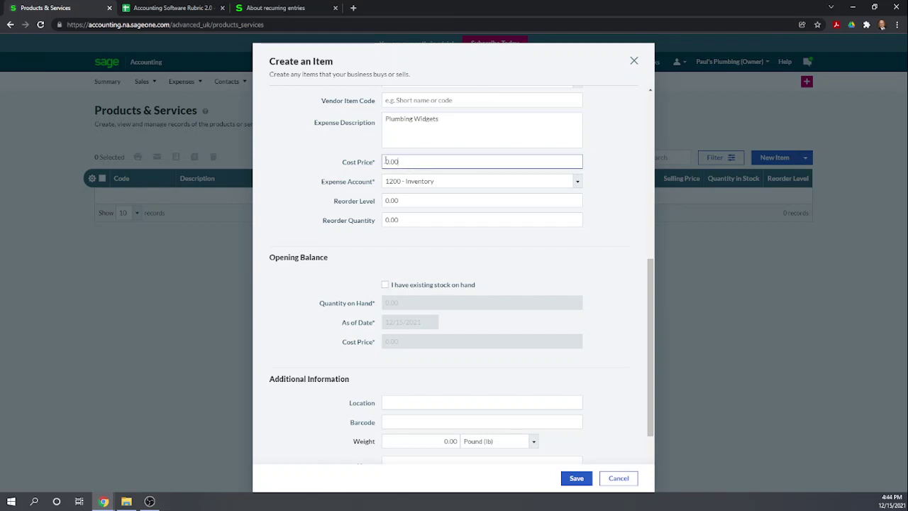
pyautogui.doubleClick(403, 161)
pyautogui.write('10')
pyautogui.click(614, 141)
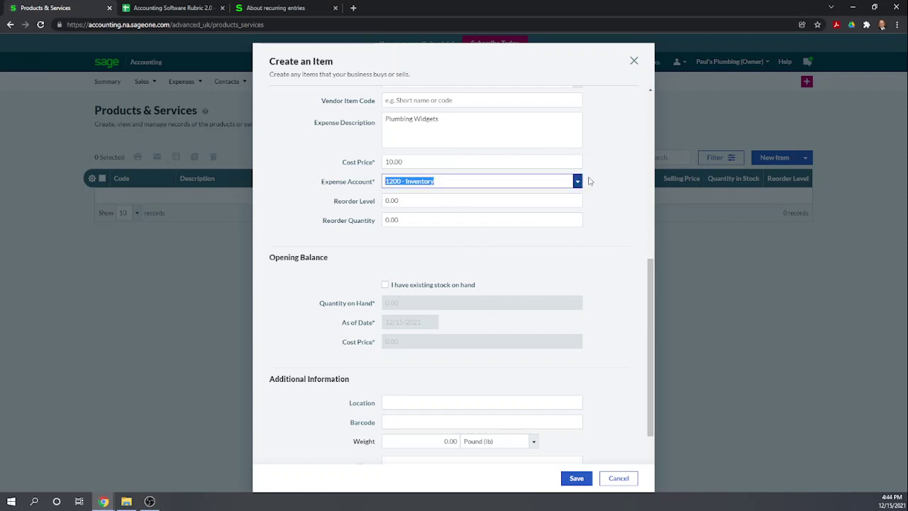
pyautogui.click(623, 166)
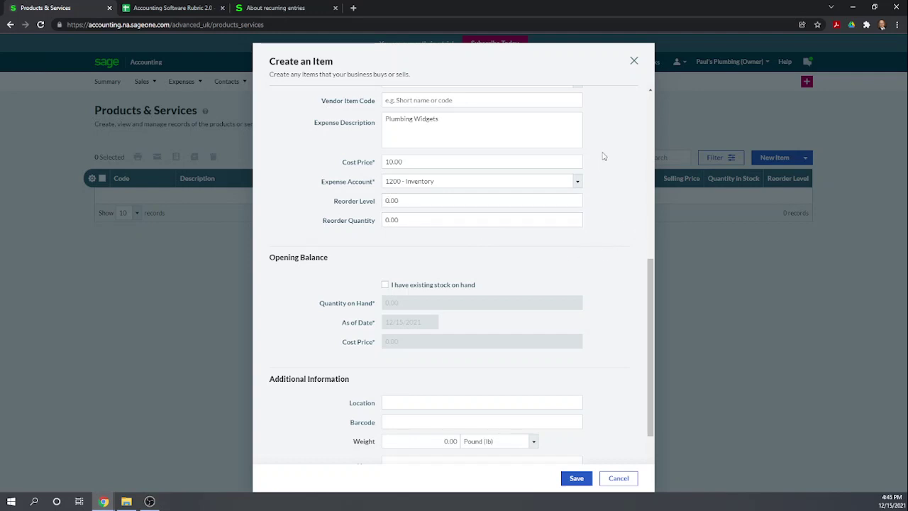
# Look over the item's purchase, opening balance and additional information fields, and save the item
pyautogui.scroll(1, 604, 156)
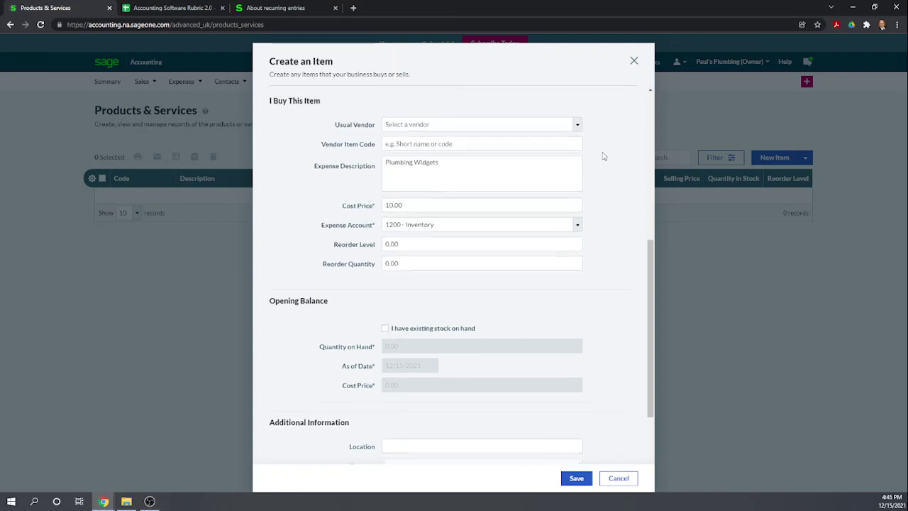
pyautogui.scroll(-2, 604, 156)
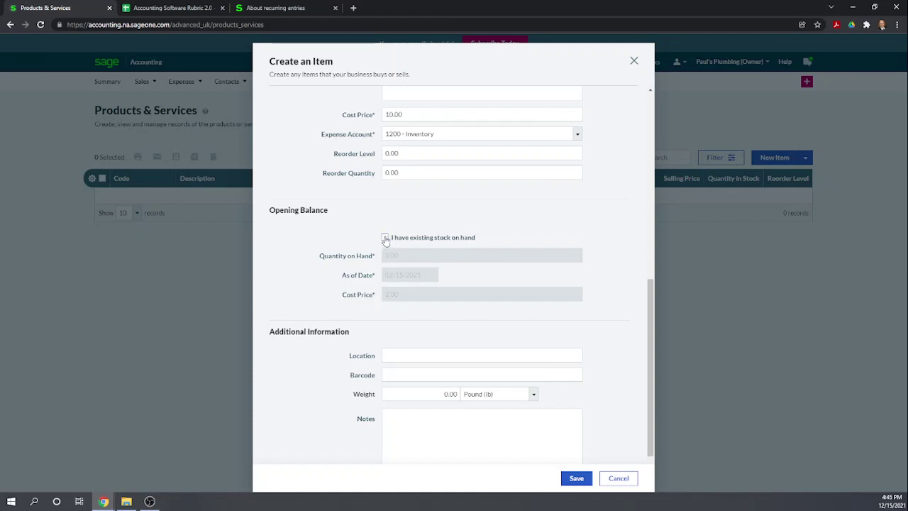
pyautogui.scroll(-1, 615, 214)
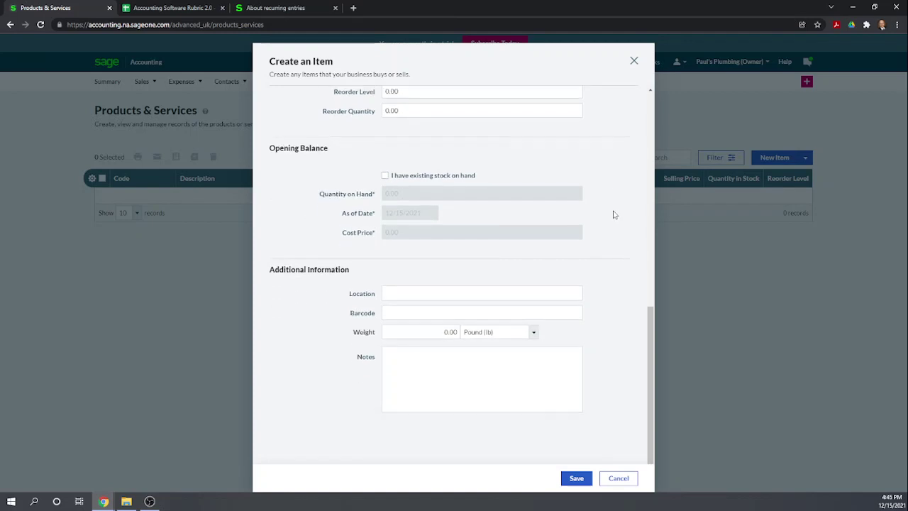
pyautogui.click(400, 292)
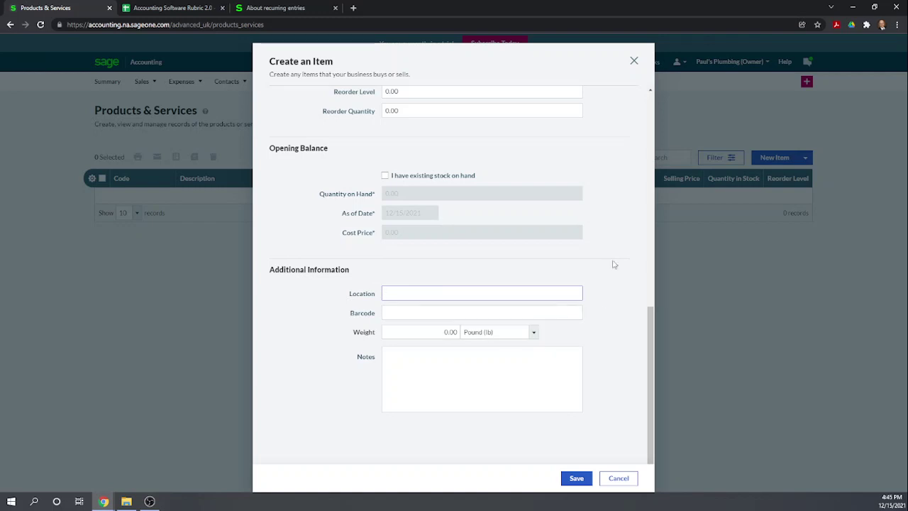
pyautogui.scroll(4, 610, 244)
pyautogui.scroll(3, 604, 227)
pyautogui.scroll(-7, 602, 225)
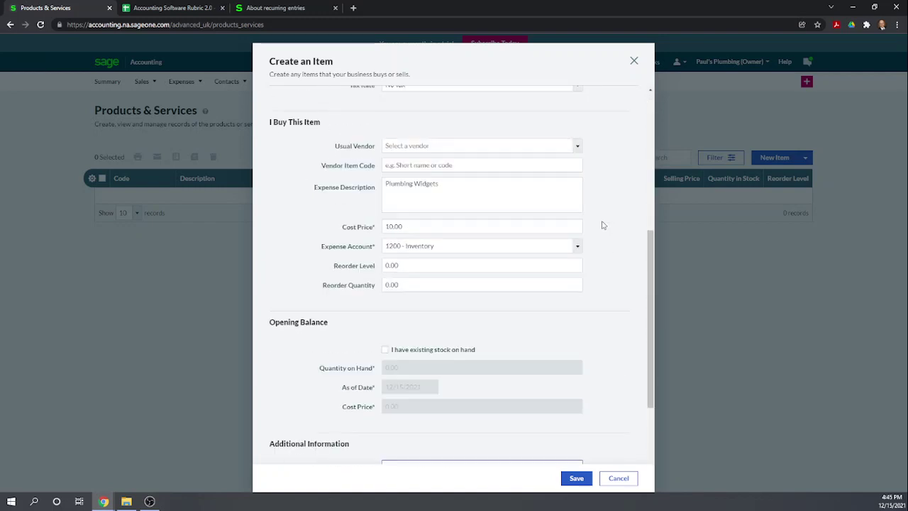
pyautogui.click(577, 479)
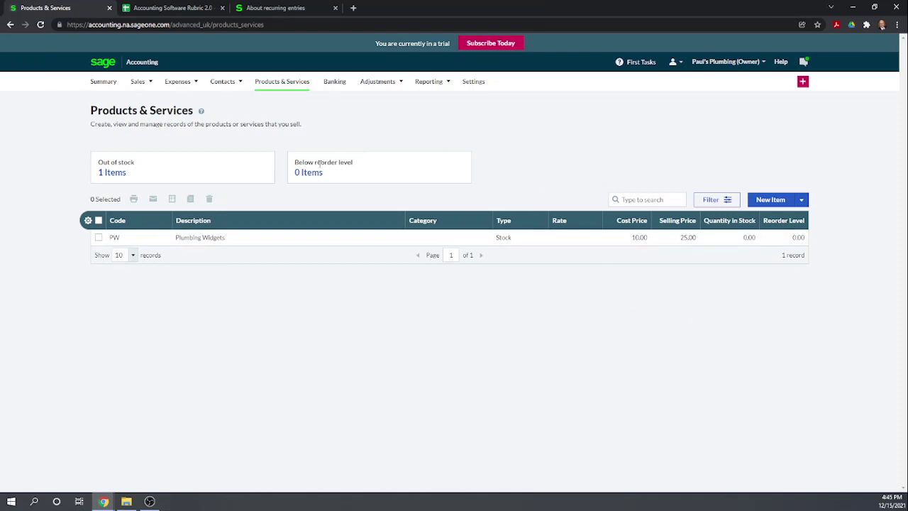
# Go to the vendor bills list under Expenses and start a new vendor bill
pyautogui.moveTo(180, 88)
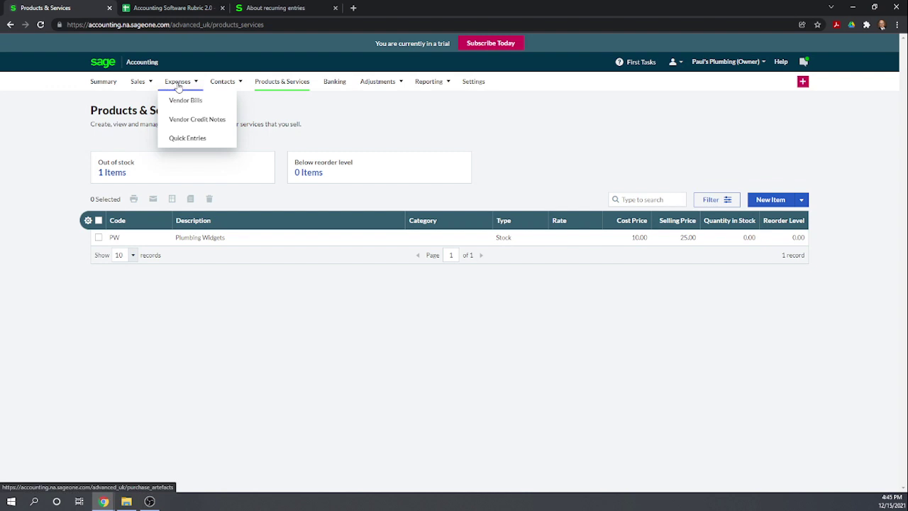
pyautogui.click(179, 86)
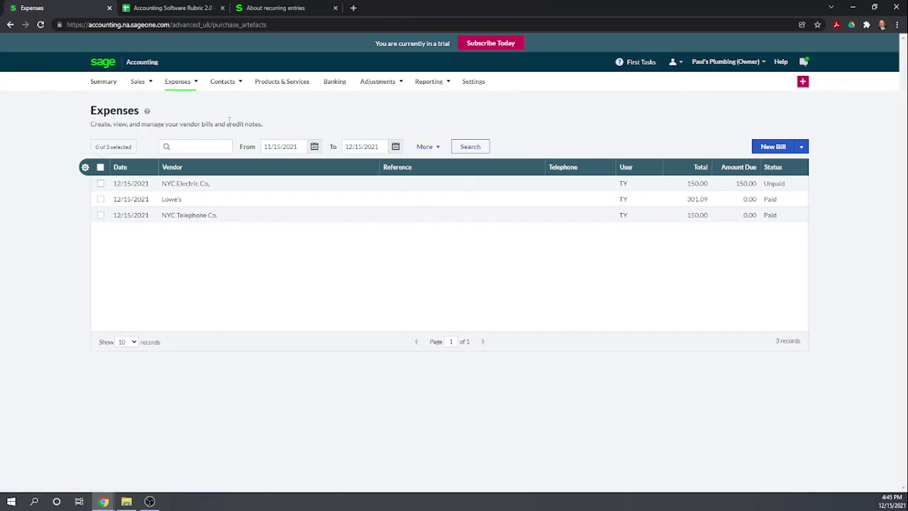
pyautogui.moveTo(178, 85)
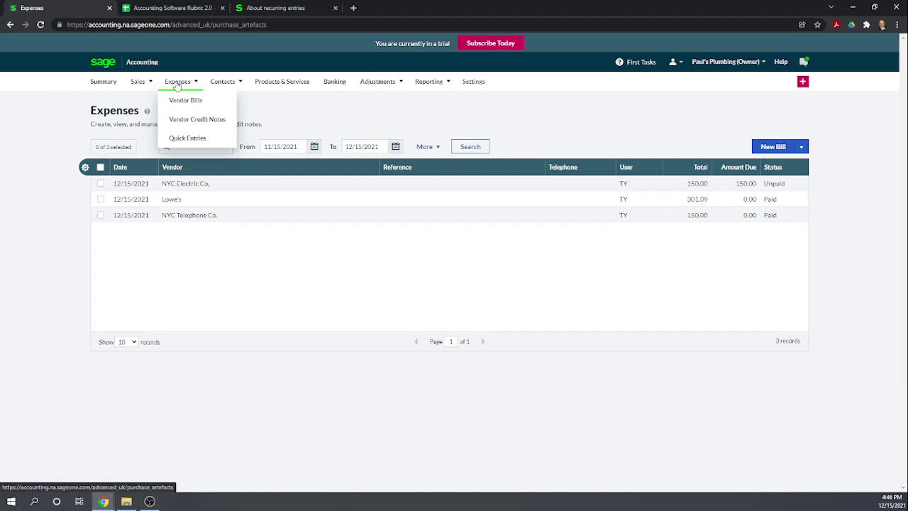
pyautogui.click(195, 100)
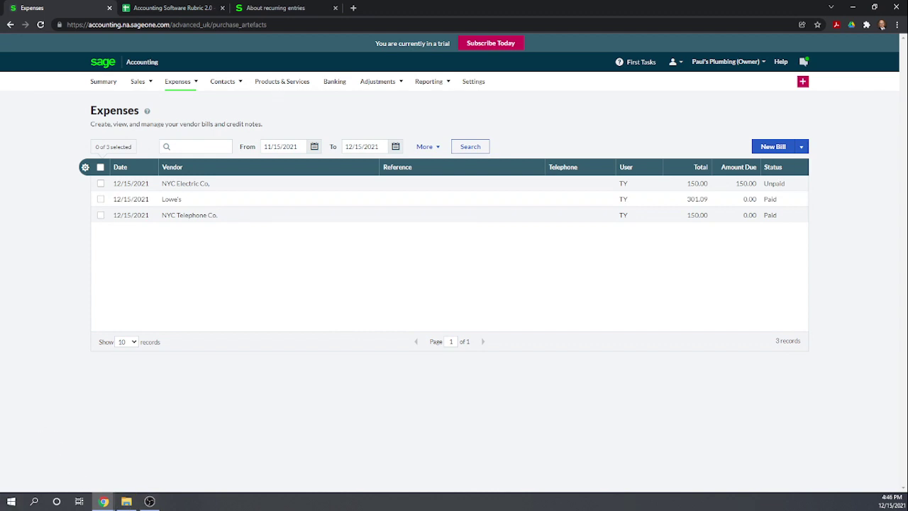
pyautogui.click(150, 502)
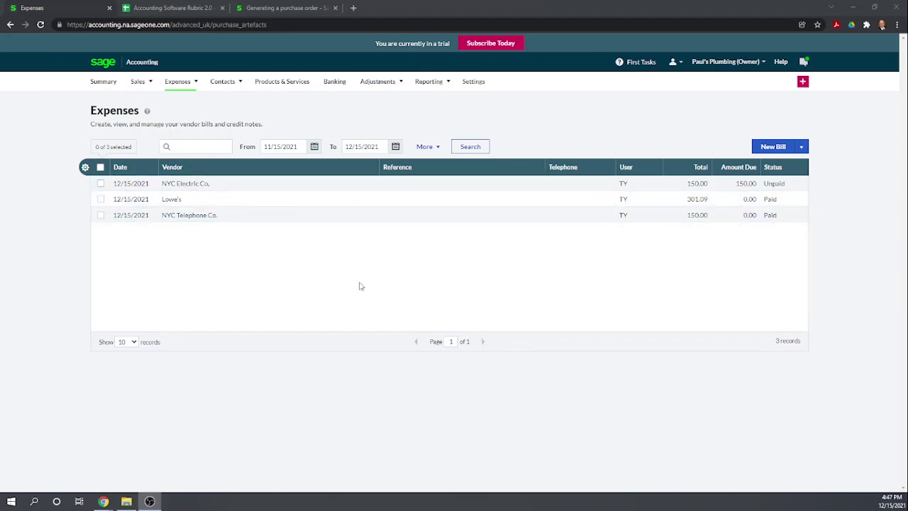
pyautogui.click(775, 147)
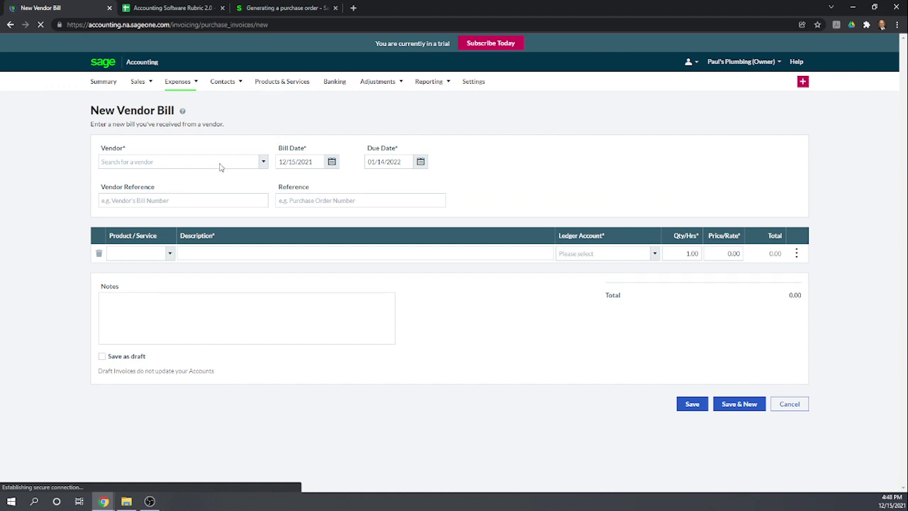
# Create "The Widgets Guy" as a new vendor for the bill and save the vendor
pyautogui.click(129, 161)
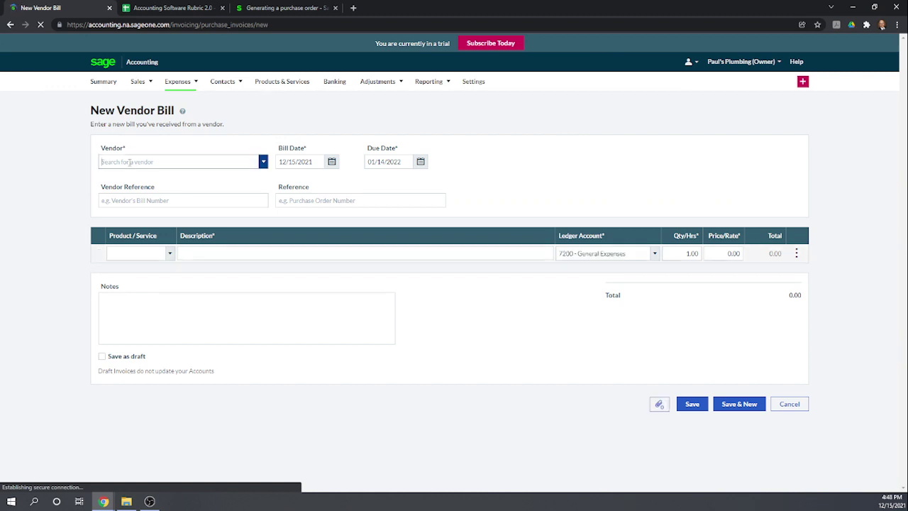
pyautogui.write('The Widgets guy')
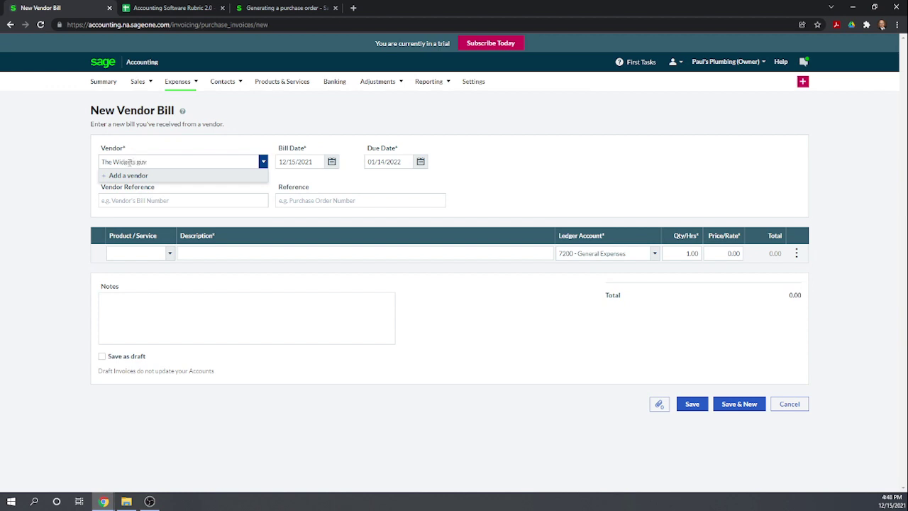
pyautogui.write(' Guy')
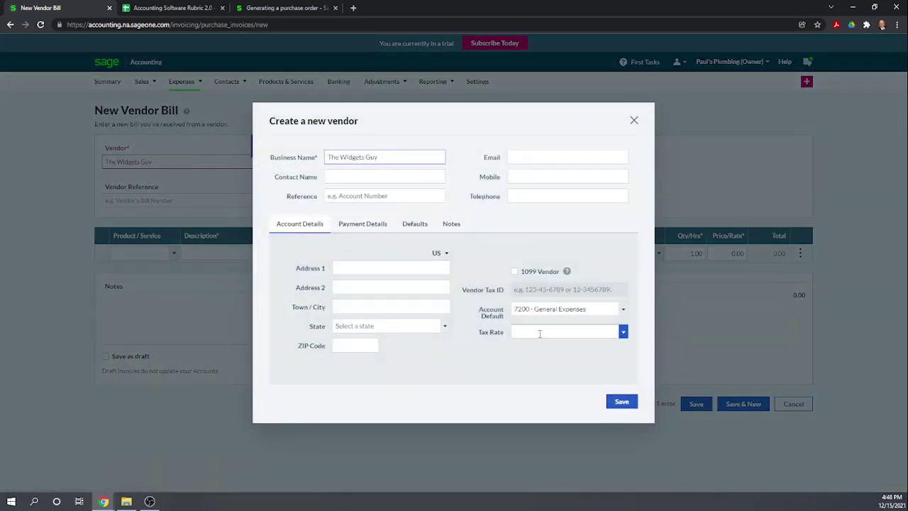
pyautogui.click(620, 401)
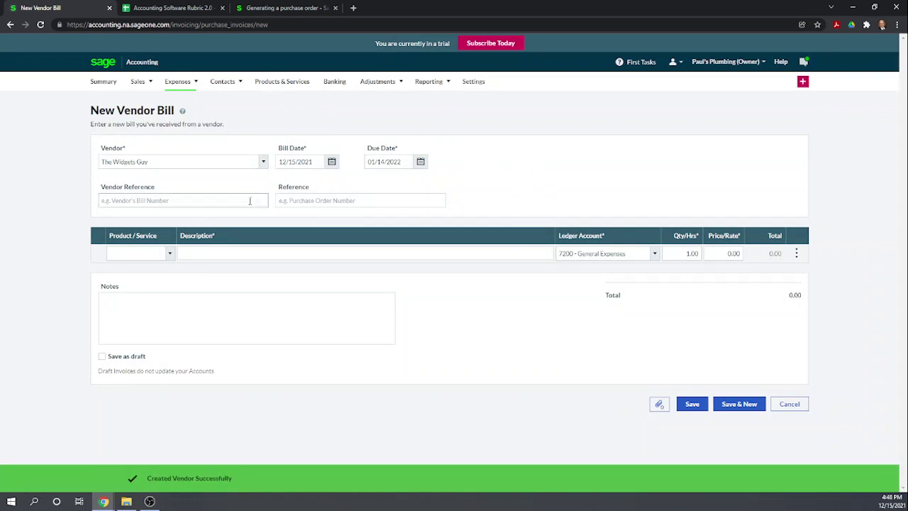
# Add Plumbing Widgets as the bill's line item with a quantity of 100 and save the vendor bill
pyautogui.click(170, 254)
pyautogui.click(149, 267)
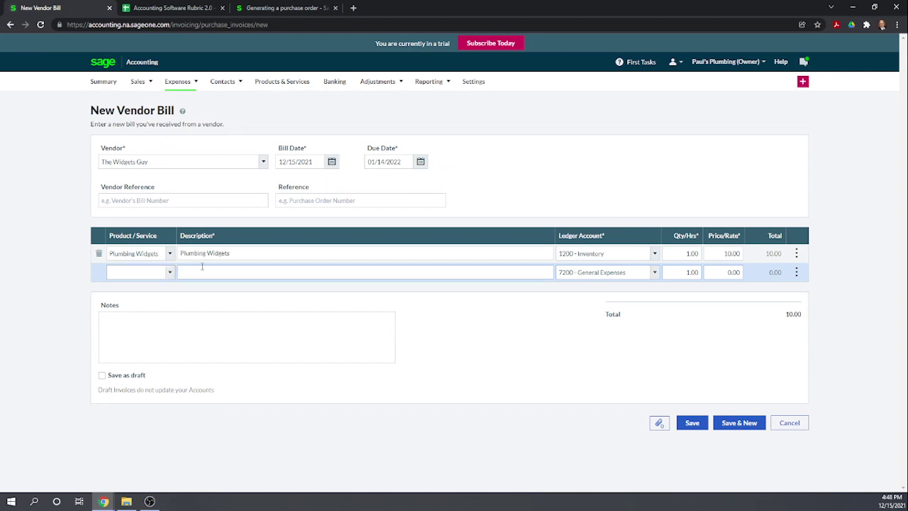
pyautogui.click(689, 254)
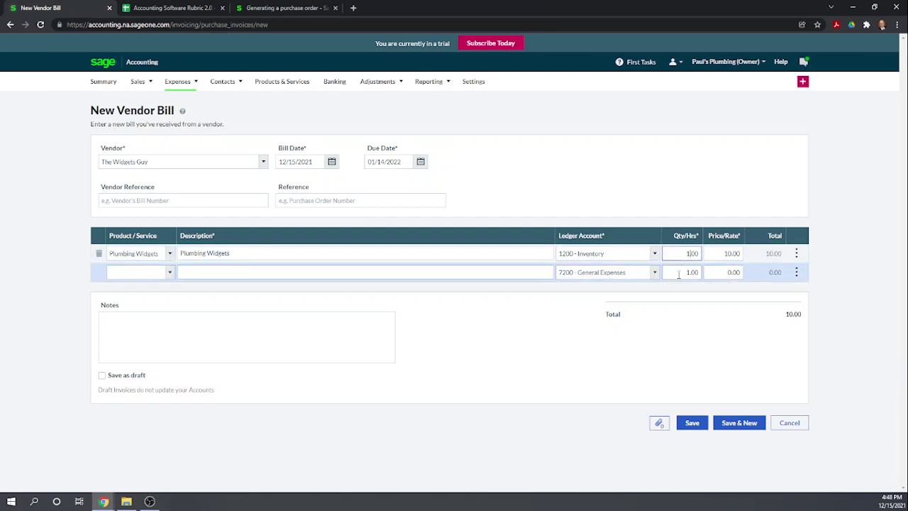
pyautogui.write('00')
pyautogui.click(540, 353)
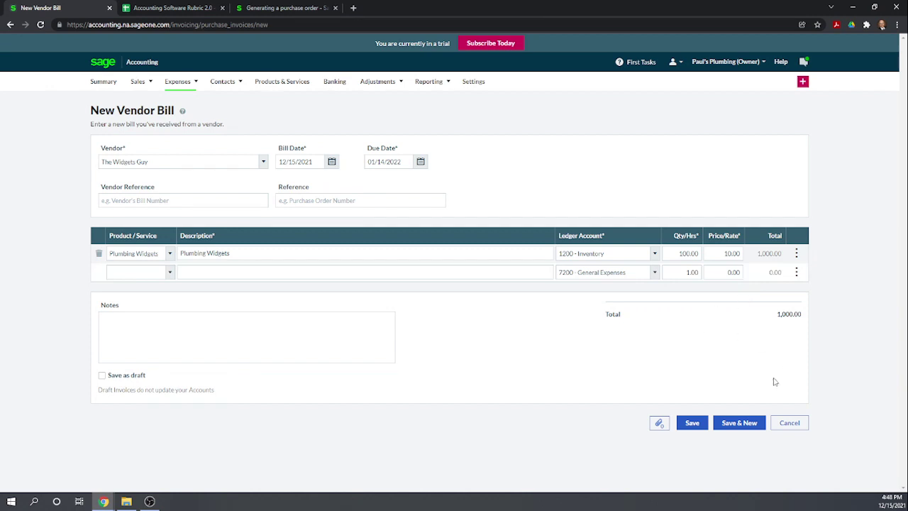
pyautogui.click(690, 424)
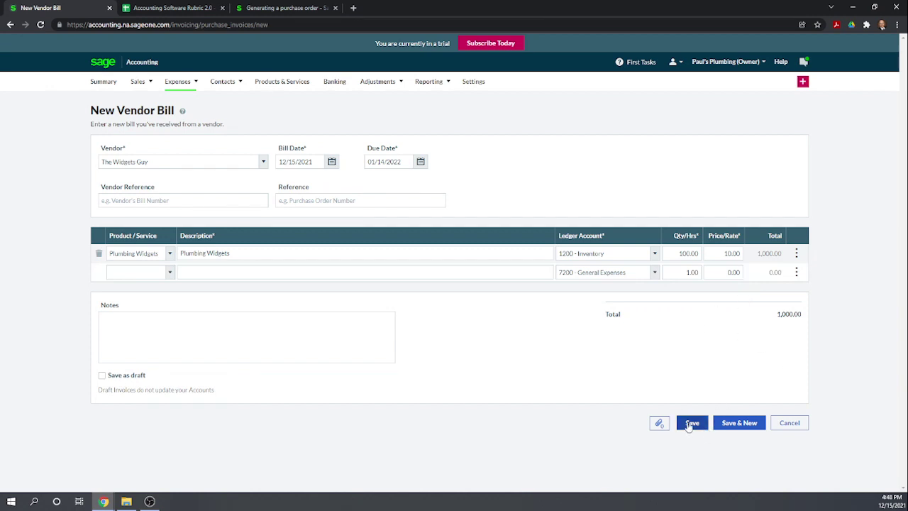
pyautogui.click(689, 424)
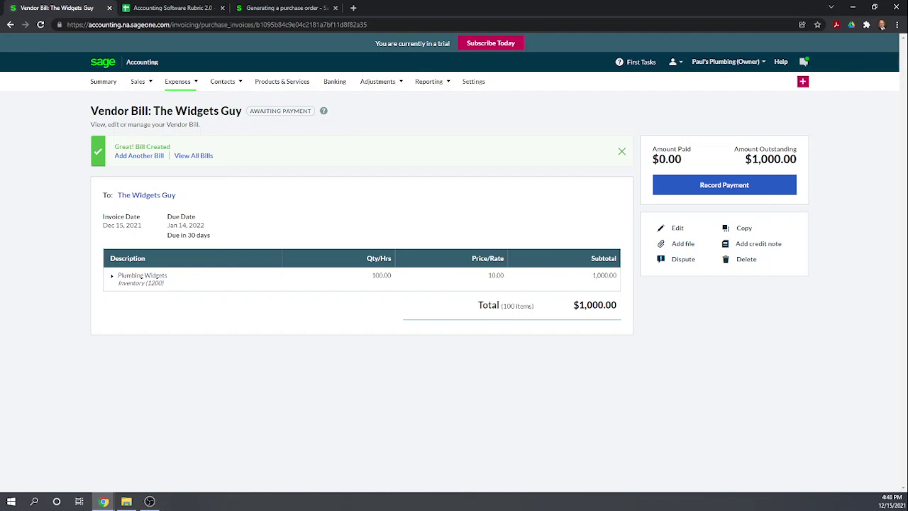
# Open the products and services list to check the stock quantity of Plumbing Widgets
pyautogui.hotkey('alt', 'Tab')
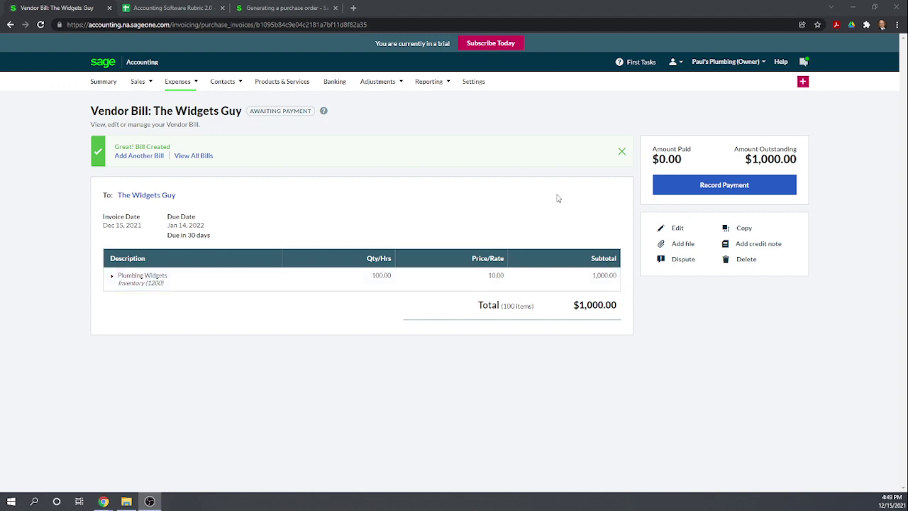
pyautogui.click(284, 83)
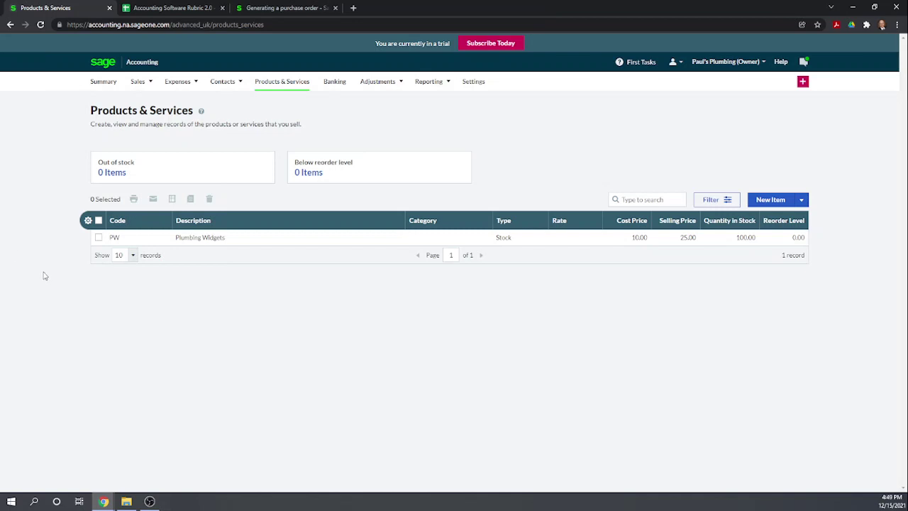
# Start another vendor bill from the vendor bills list and choose The Widgets Guy as the vendor
pyautogui.click(178, 83)
pyautogui.click(188, 103)
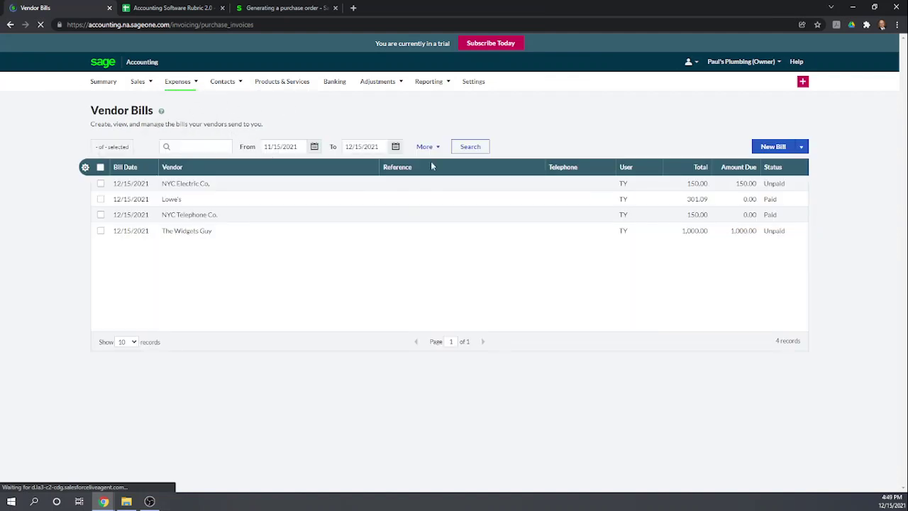
pyautogui.click(768, 148)
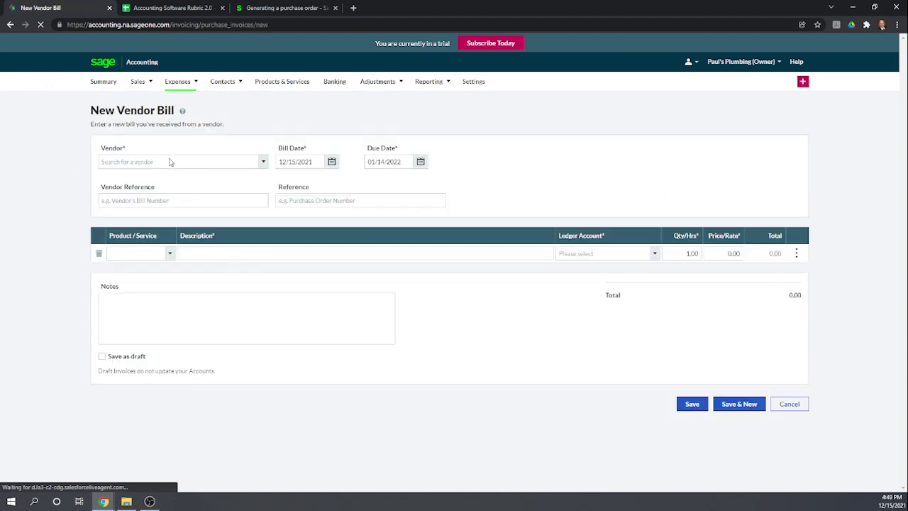
pyautogui.click(265, 165)
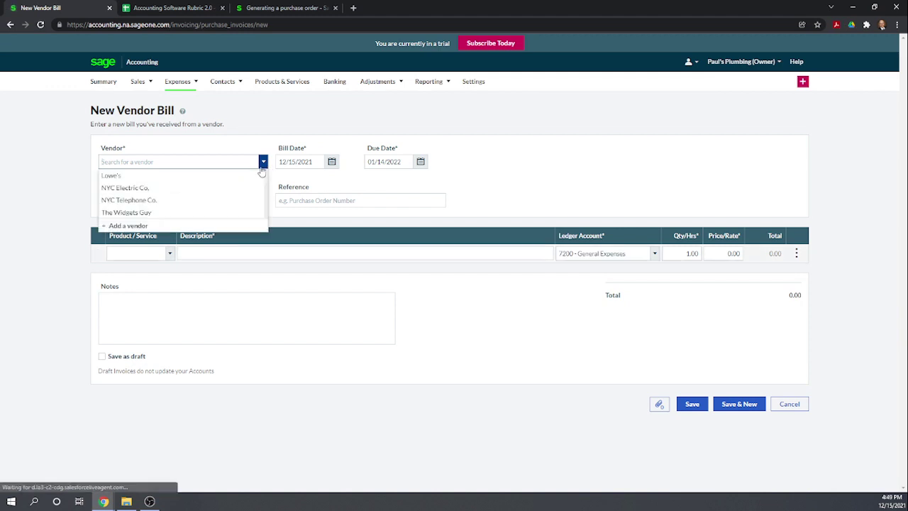
pyautogui.click(141, 212)
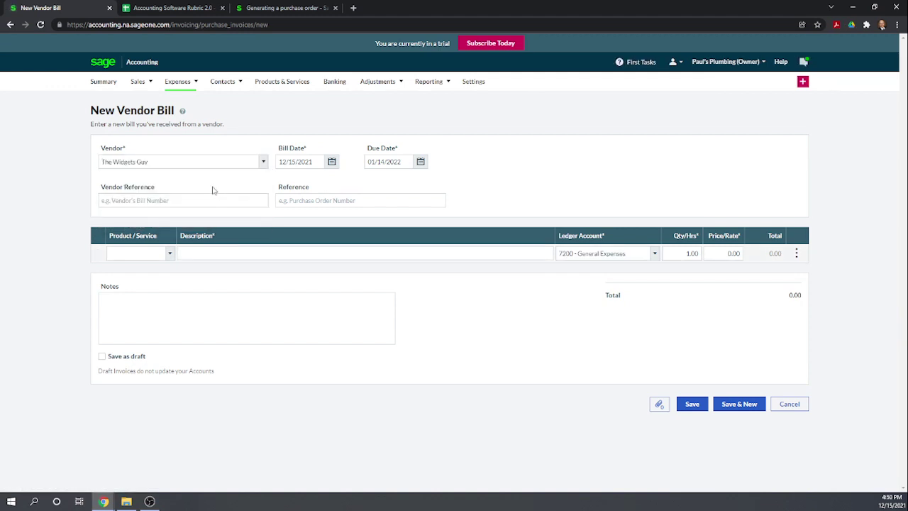
# Add Plumbing Widgets to the new bill with a quantity of 50 at a price of 11, and save the bill
pyautogui.click(139, 253)
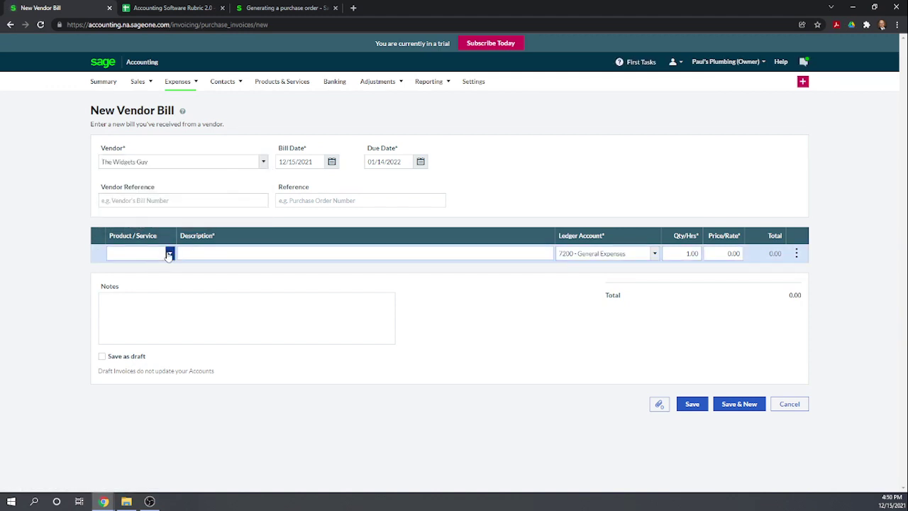
pyautogui.click(170, 254)
pyautogui.click(138, 265)
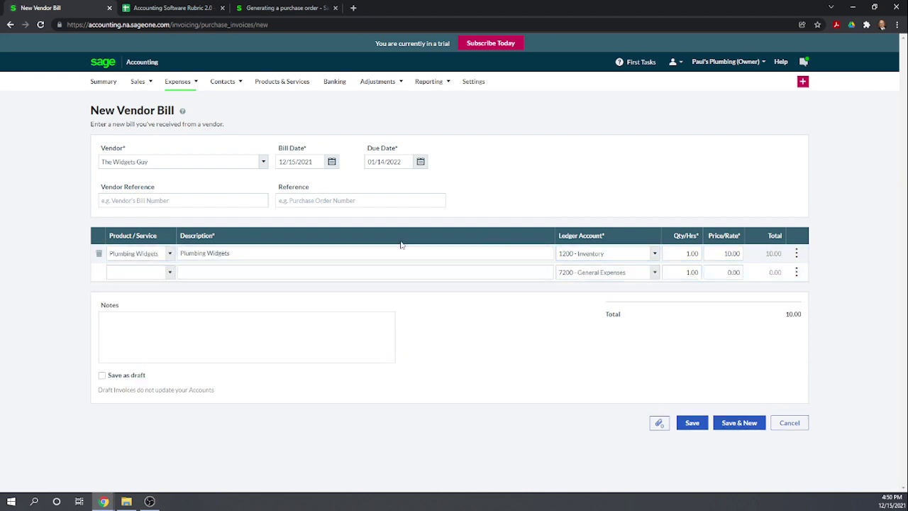
pyautogui.click(687, 253)
pyautogui.write('50')
pyautogui.click(724, 253)
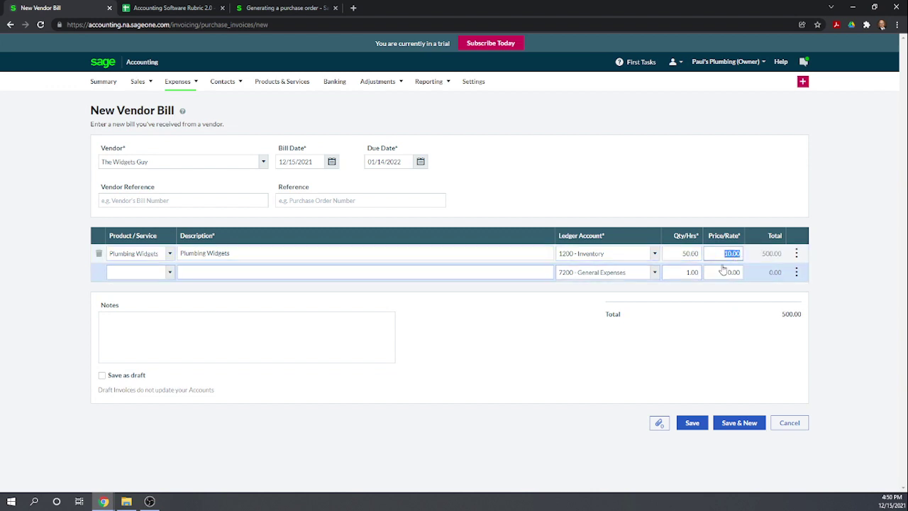
pyautogui.write('11')
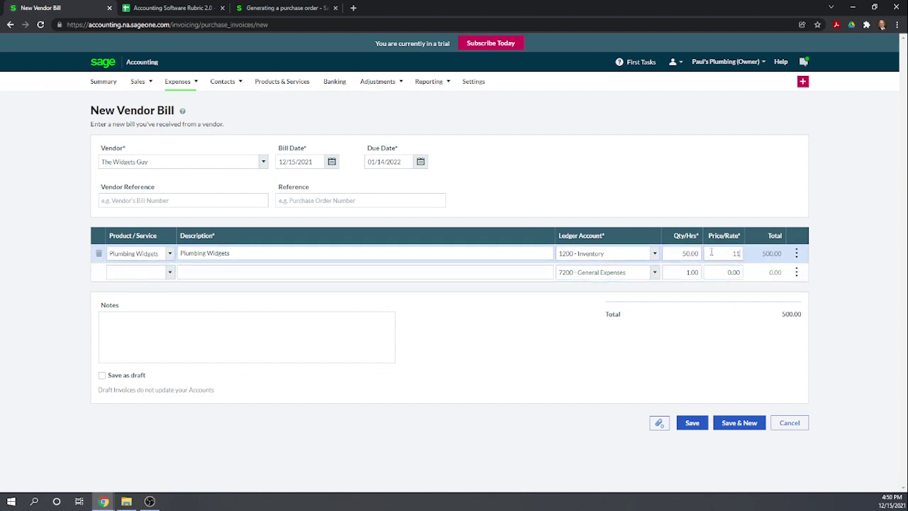
pyautogui.click(662, 178)
pyautogui.click(692, 422)
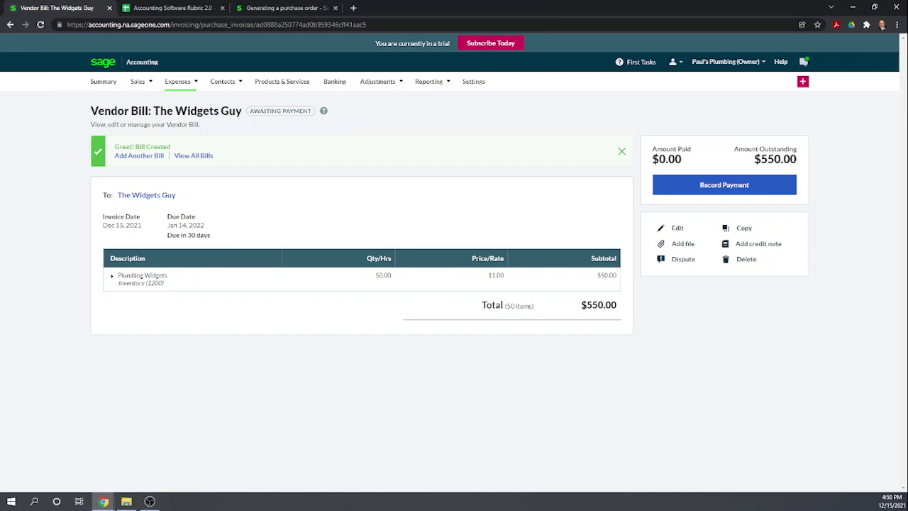
# Open the Plumbing Widgets stock item from the products and services list and review its stock levels, costs, details and activity
pyautogui.click(291, 86)
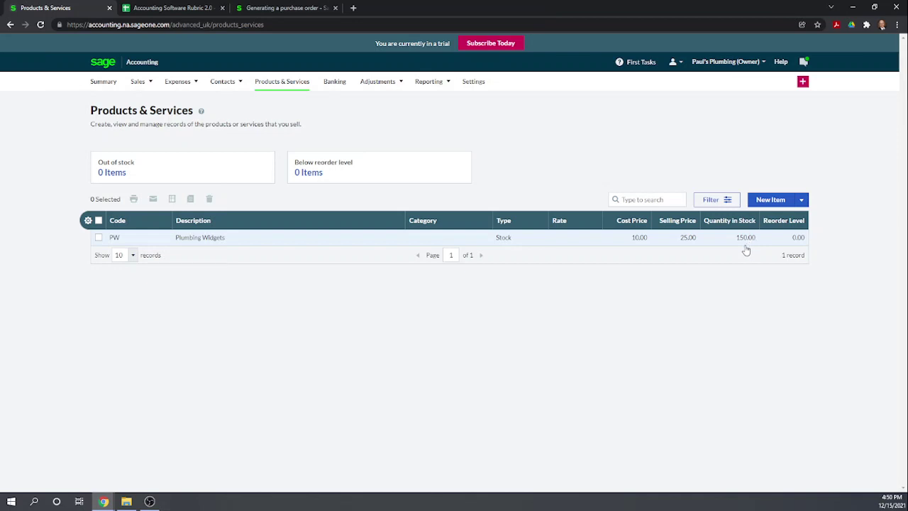
pyautogui.click(205, 240)
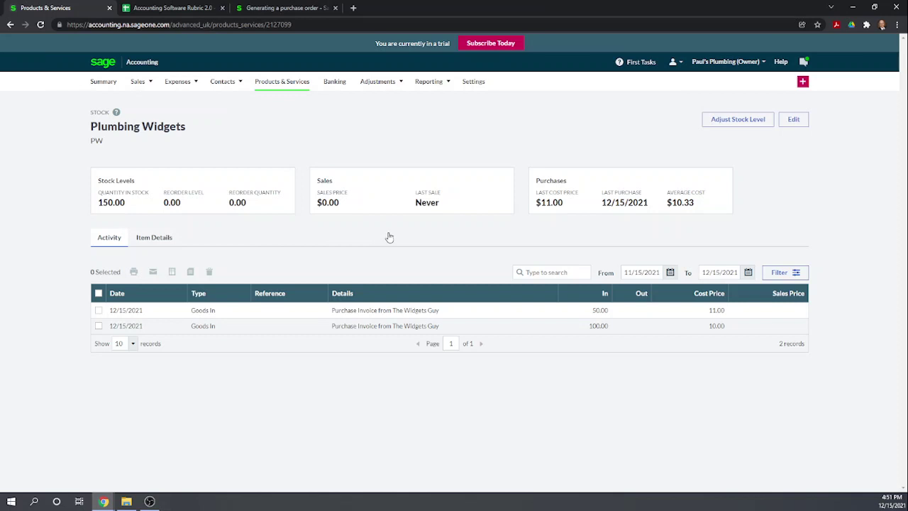
pyautogui.click(155, 239)
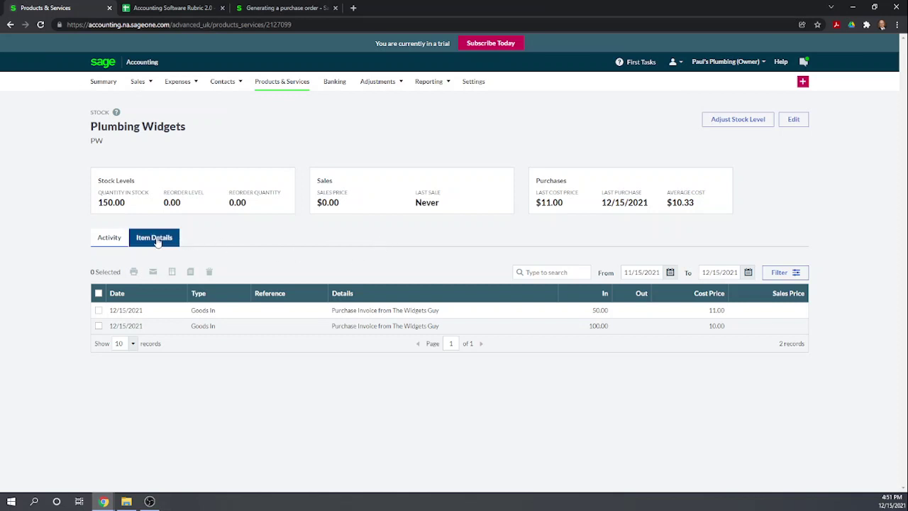
pyautogui.click(117, 237)
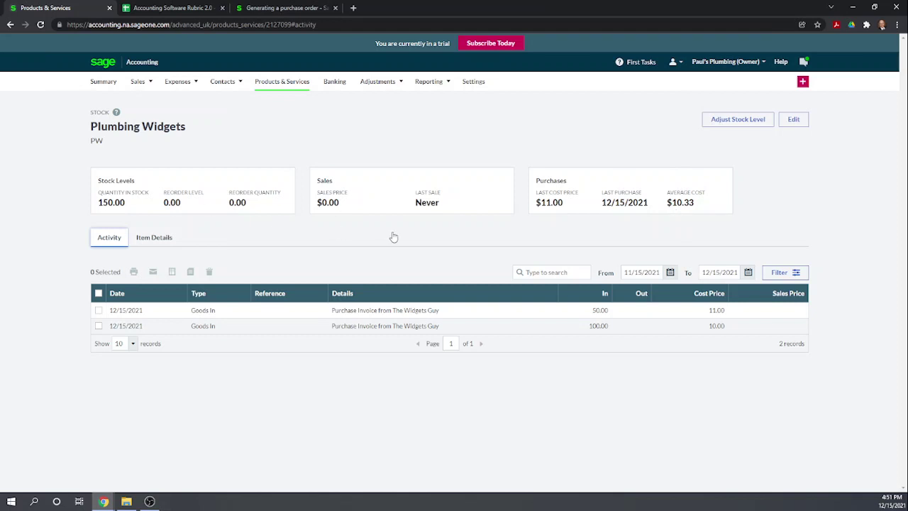
# In the rubric spreadsheet's Sage Business Cloud column, score 1 for creating an inventory item and 0 for recording and converting purchase orders
pyautogui.click(169, 9)
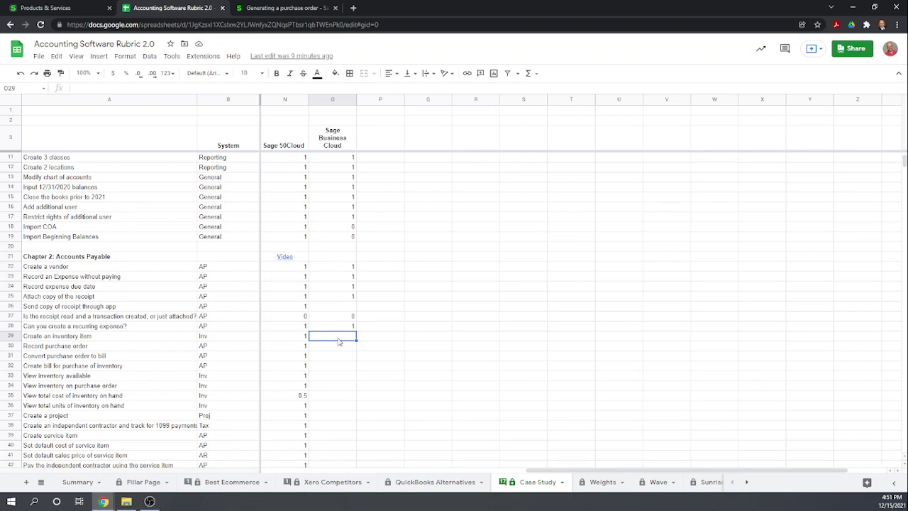
pyautogui.write('1')
pyautogui.press('Return')
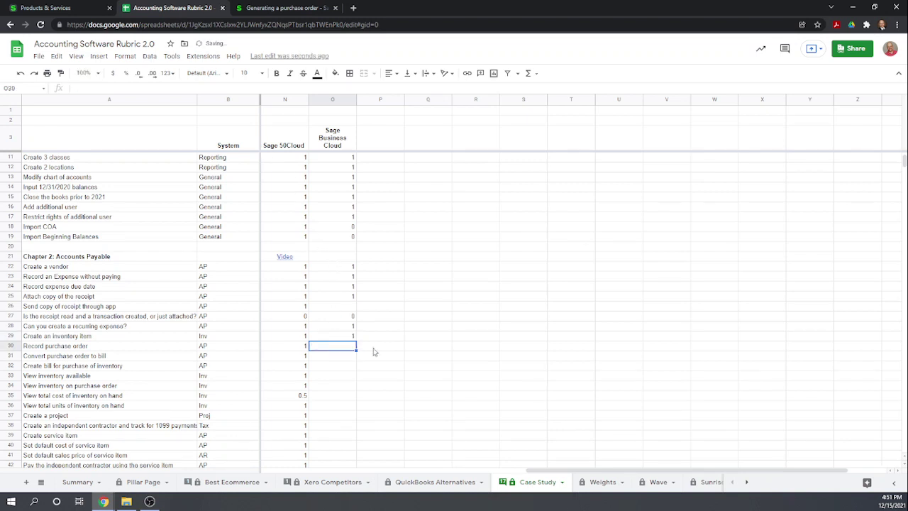
pyautogui.write('0')
pyautogui.press('Return')
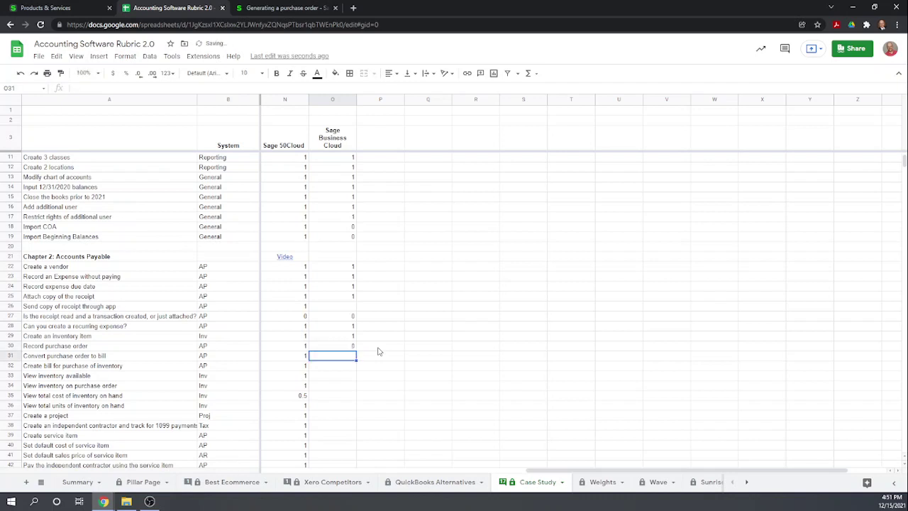
pyautogui.write('0')
pyautogui.press('Return')
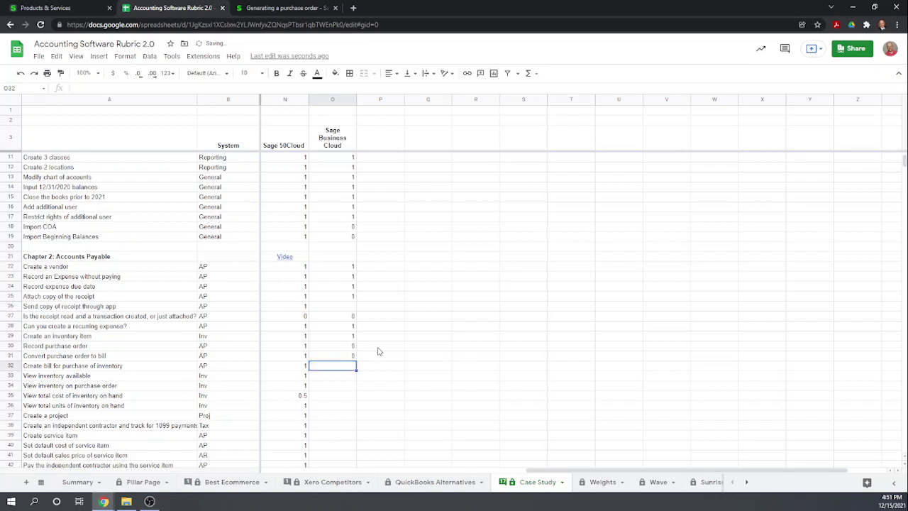
# Score 1 for creating an inventory purchase bill, 1 for viewing inventory available, and 0 for viewing inventory on purchase order
pyautogui.write('1')
pyautogui.press('Return')
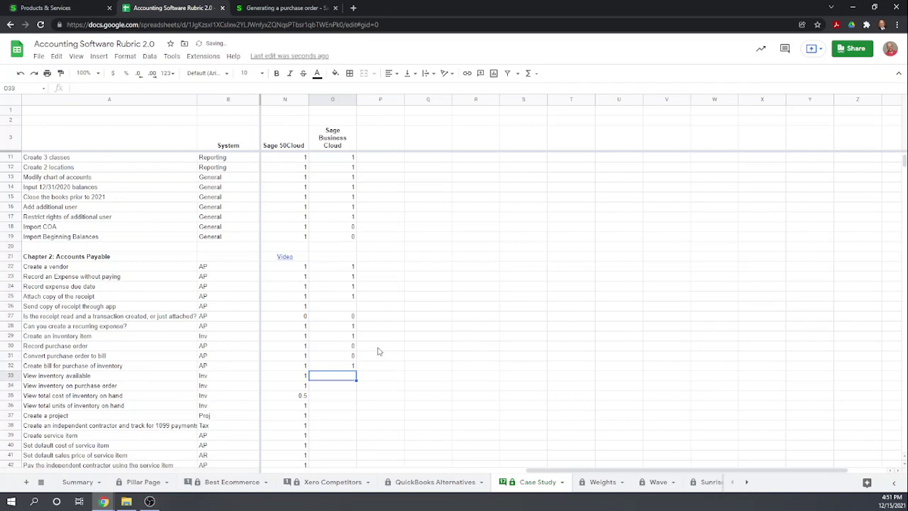
pyautogui.write('1')
pyautogui.press('Return')
pyautogui.write('0')
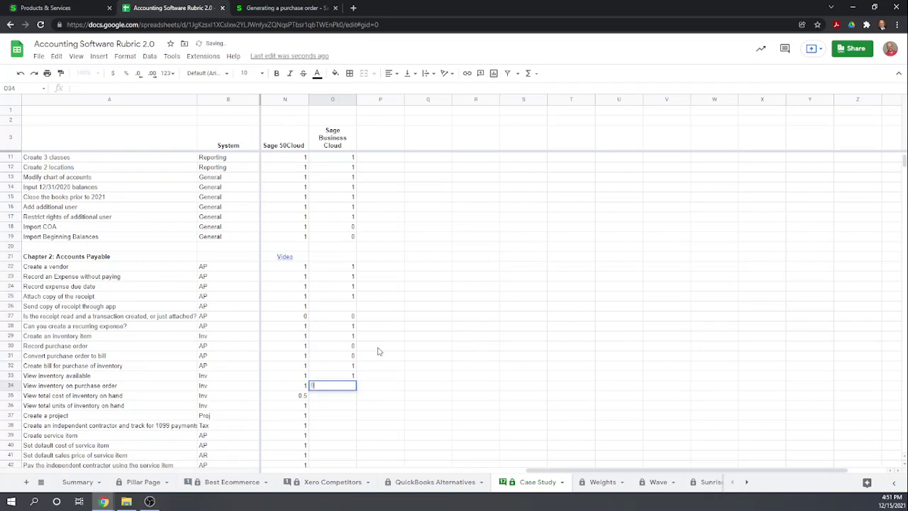
pyautogui.press('Return')
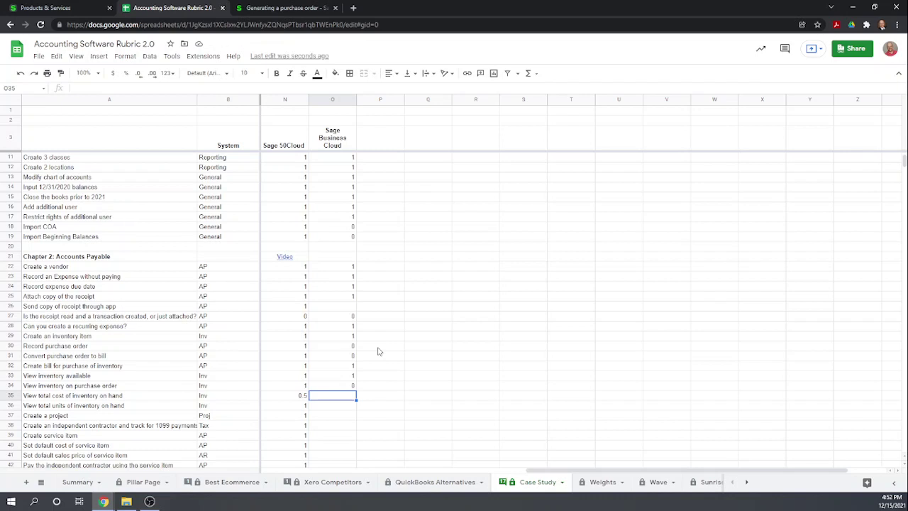
# Score 1 each for viewing total cost and total units of inventory on hand, and return to the Sage stock item page
pyautogui.write('1')
pyautogui.press('Return')
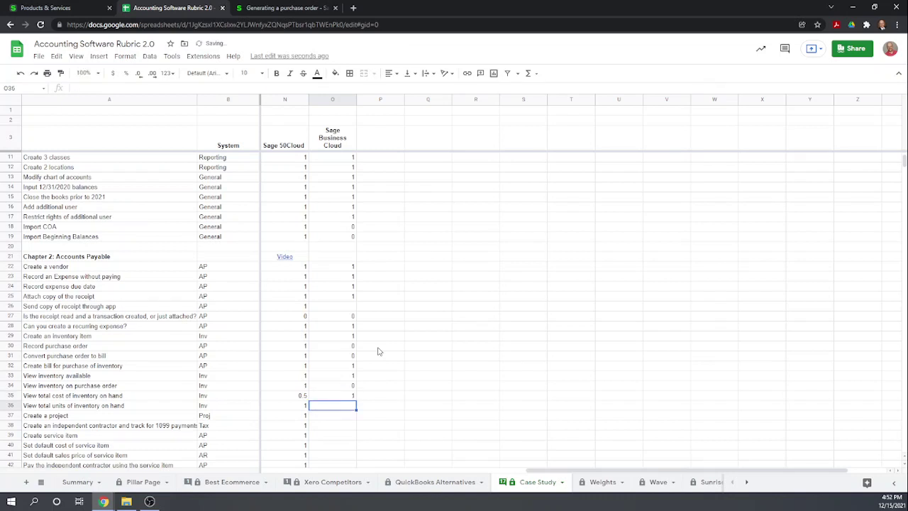
pyautogui.write('1')
pyautogui.press('Return')
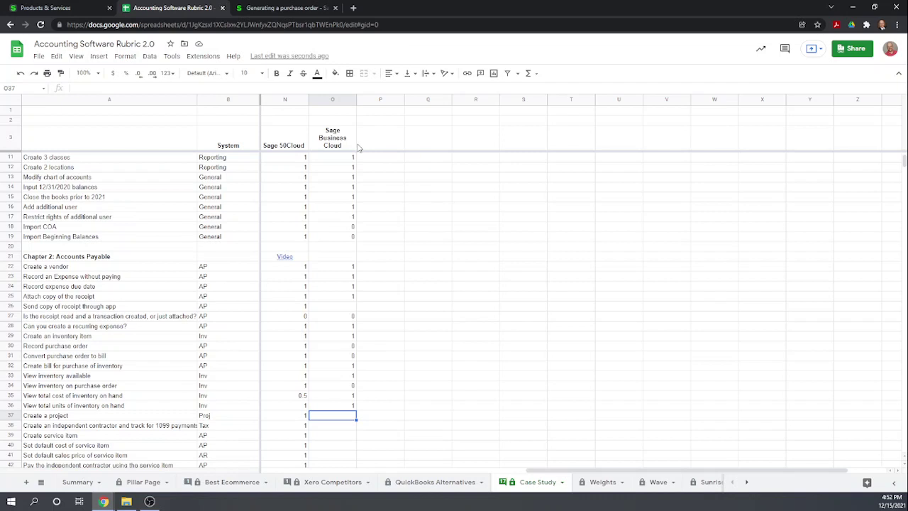
pyautogui.click(54, 10)
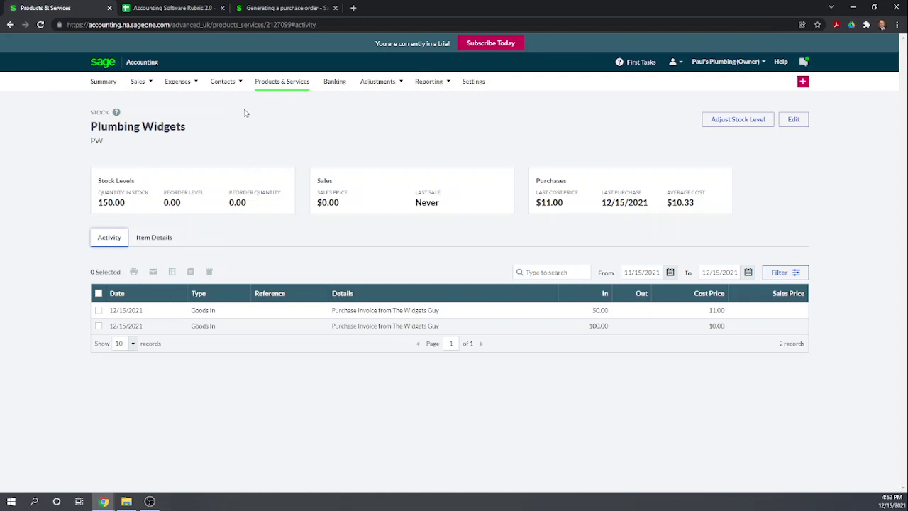
# Create and save a new customer with the business name Family Bowling
pyautogui.moveTo(222, 82)
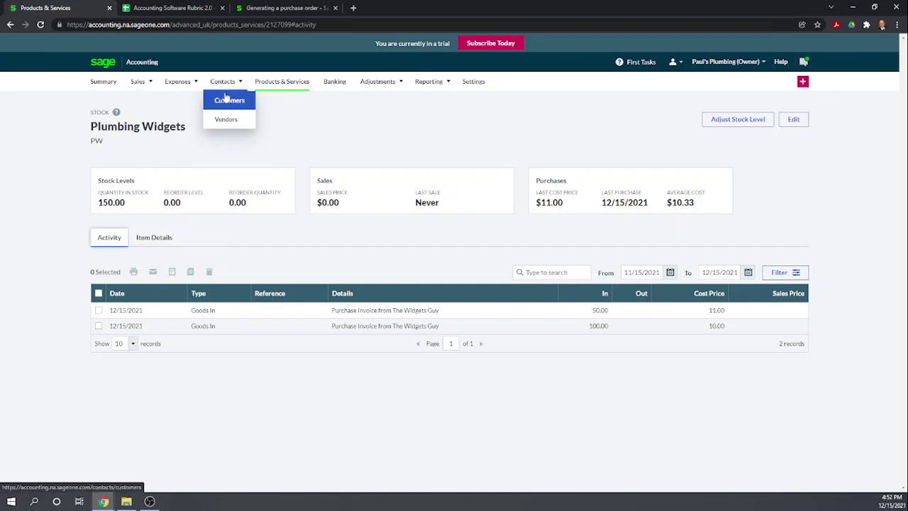
pyautogui.click(225, 119)
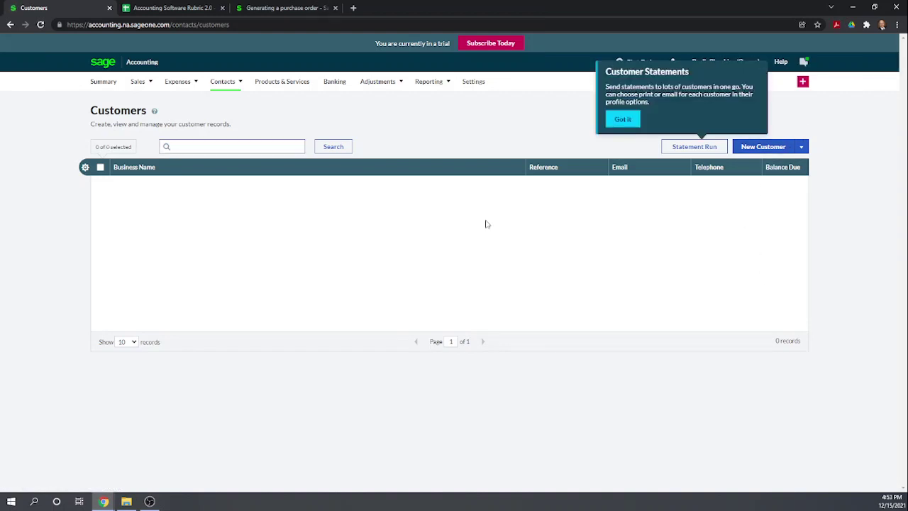
pyautogui.click(768, 148)
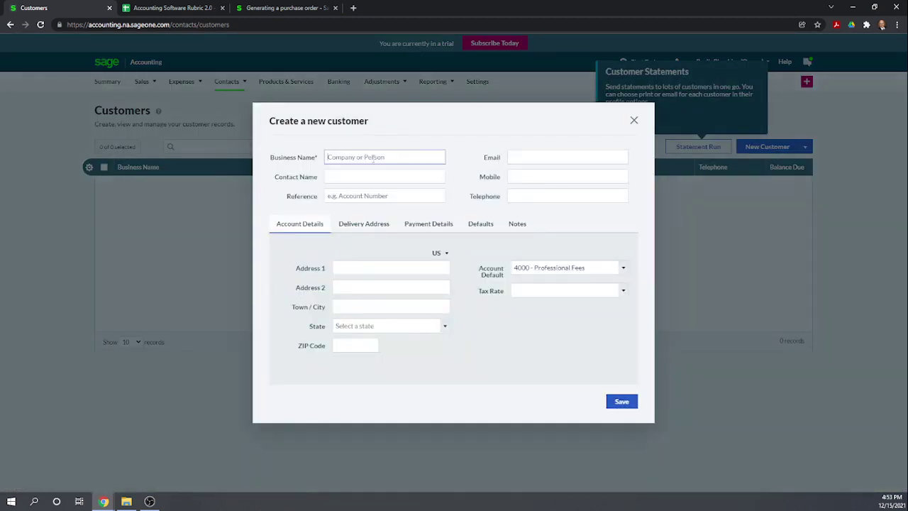
pyautogui.write('Family Bowling')
pyautogui.click(546, 334)
pyautogui.click(621, 403)
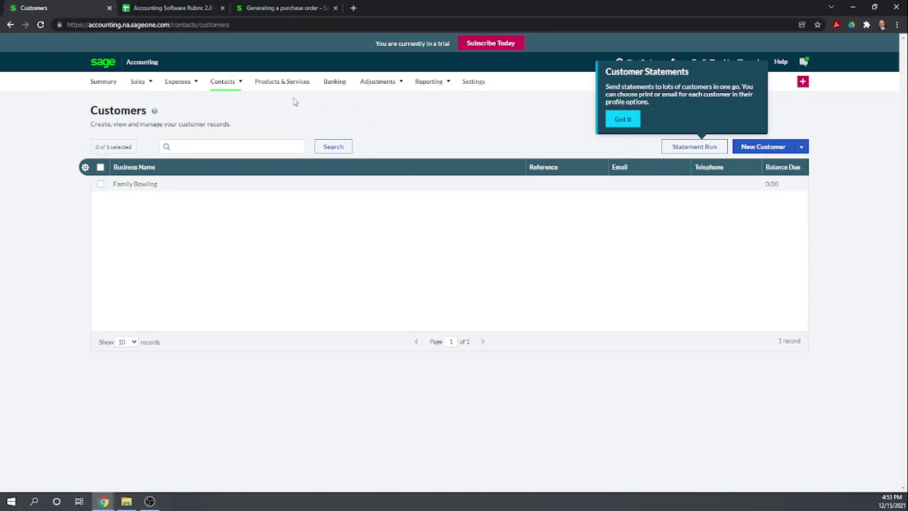
# Open the Project transaction analysis type in the Analysis Types settings
pyautogui.click(474, 82)
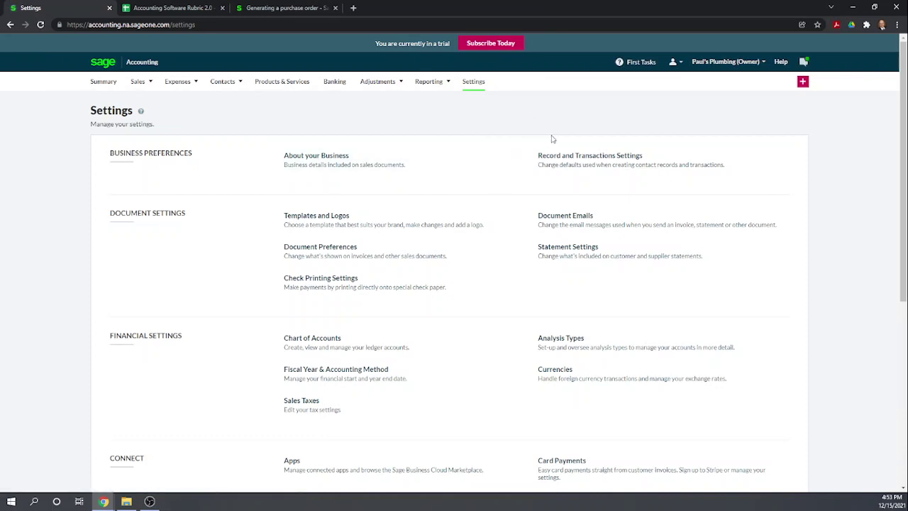
pyautogui.scroll(-1, 550, 156)
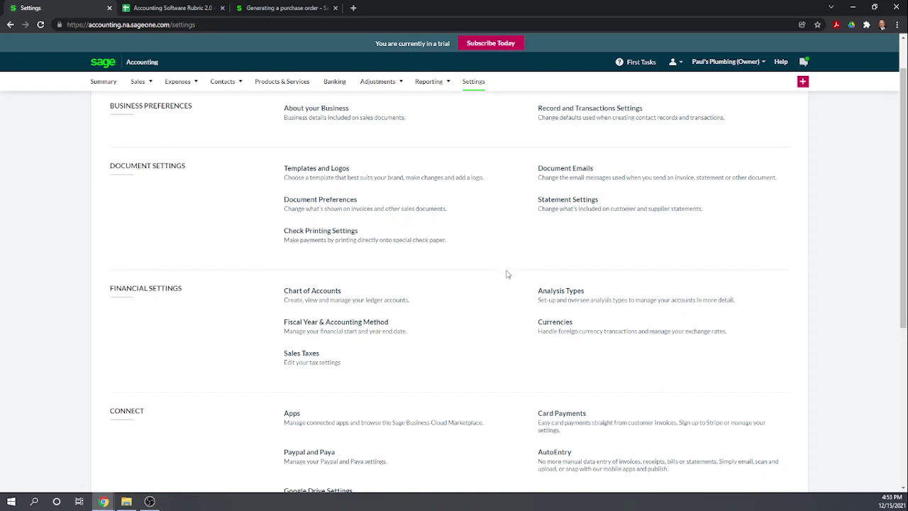
pyautogui.scroll(-2, 512, 303)
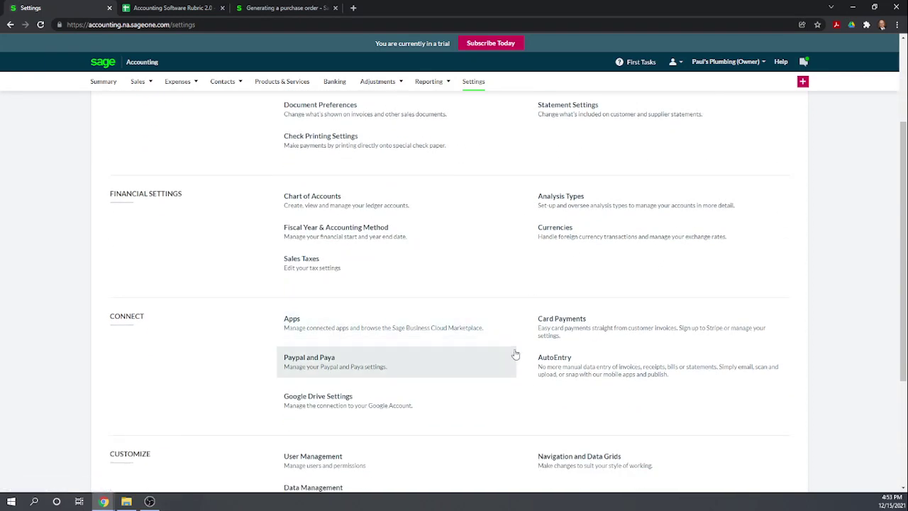
pyautogui.click(566, 202)
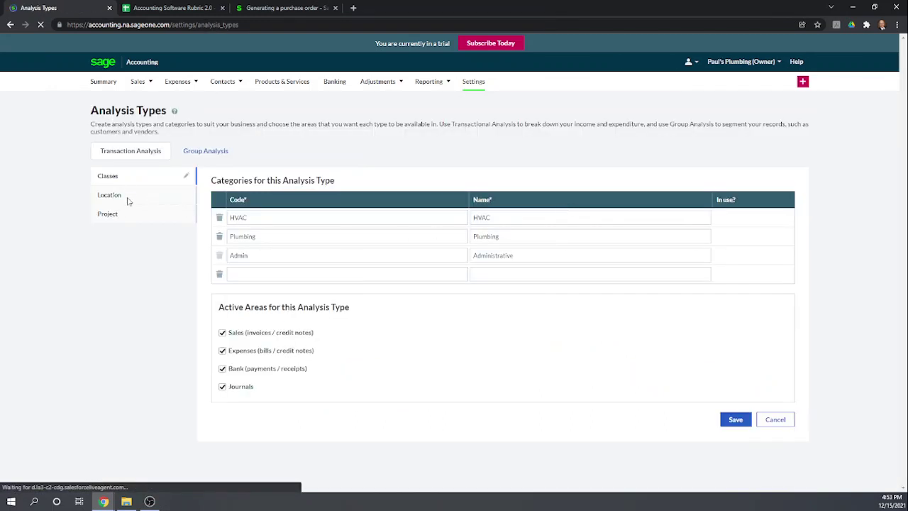
pyautogui.click(116, 218)
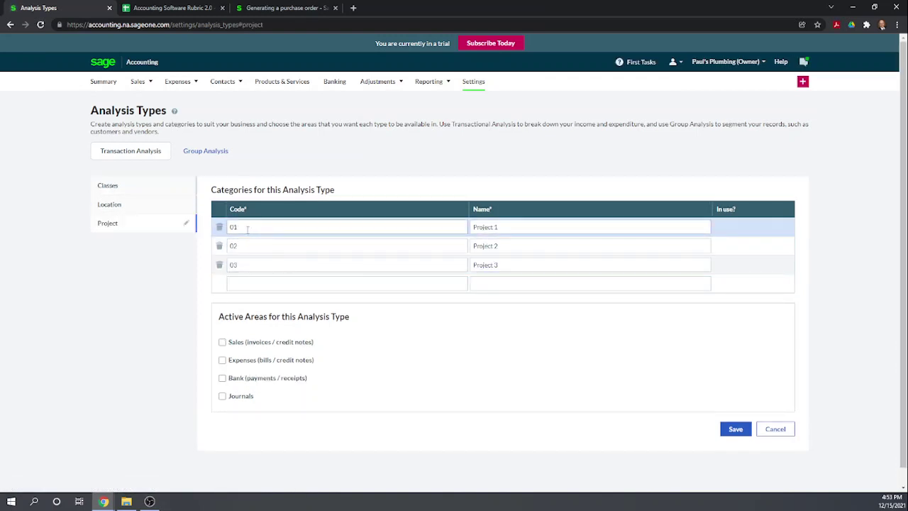
# Change the first project category's code to FB BR and its name to Family Bowling Bathroom Renovation
pyautogui.moveTo(243, 227); pyautogui.dragTo(228, 228)
pyautogui.write('Bathroom R')
pyautogui.press('BackSpace')
pyautogui.press('BackSpace')
pyautogui.press('BackSpace')
pyautogui.write('Re')
pyautogui.press('BackSpace')
pyautogui.press('BackSpace')
pyautogui.press('BackSpace')
pyautogui.press('BackSpace')
pyautogui.press('BackSpace')
pyautogui.press('BackSpace')
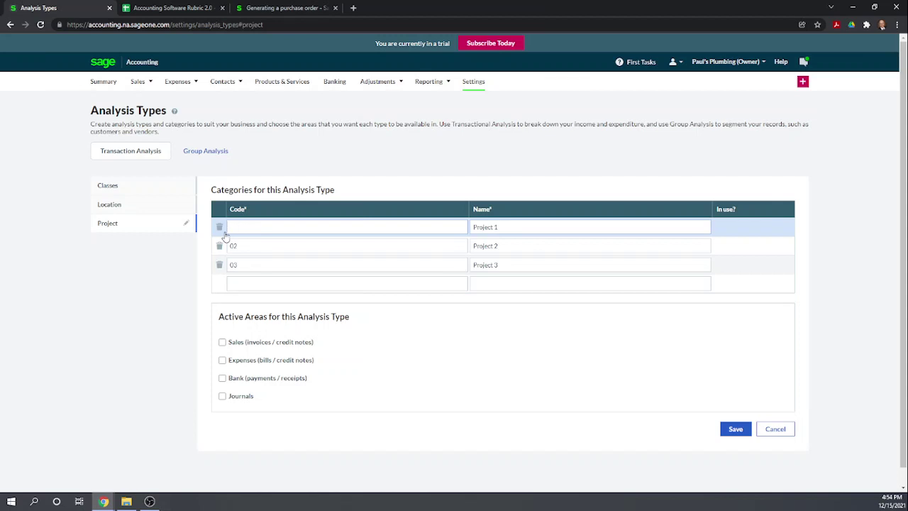
pyautogui.write('FP')
pyautogui.press('Tab')
pyautogui.rightClick(225, 235)
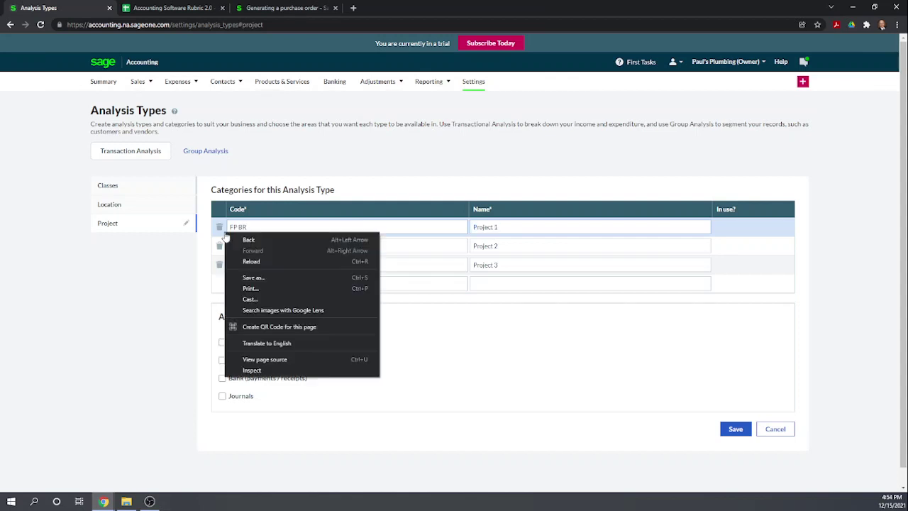
pyautogui.click(544, 227)
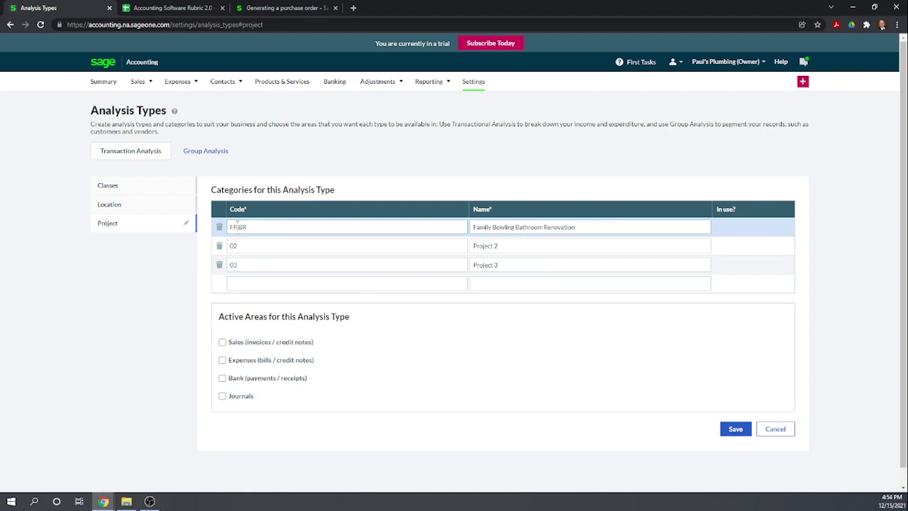
pyautogui.press('BackSpace')
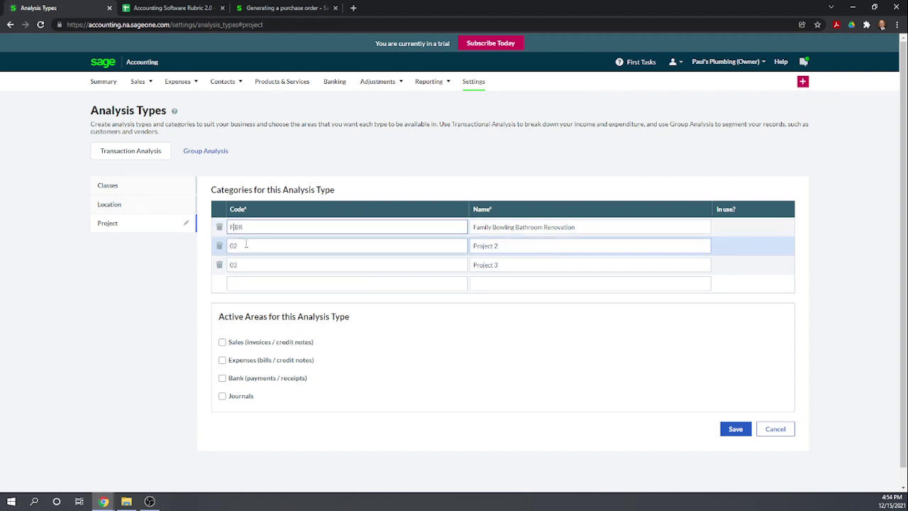
pyautogui.write('B')
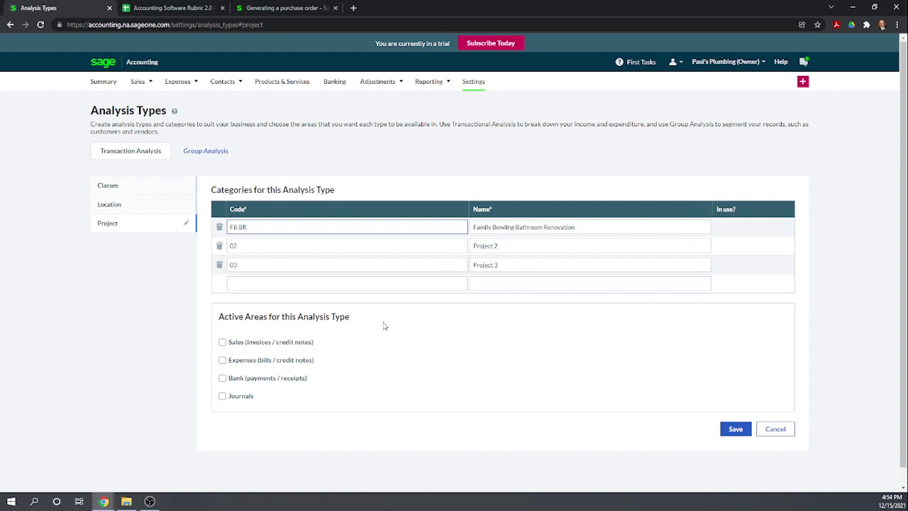
# Activate the Project analysis type for Sales and Expenses, and save the settings
pyautogui.click(222, 343)
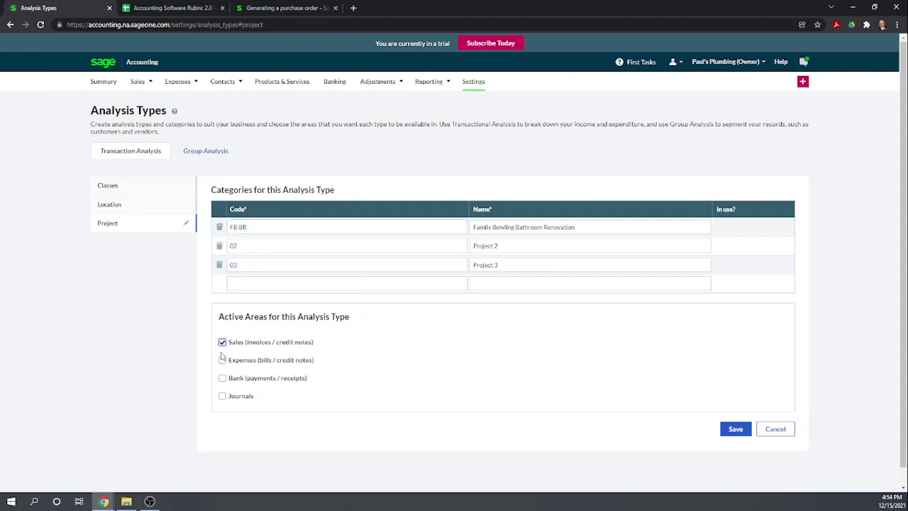
pyautogui.click(222, 360)
pyautogui.click(738, 434)
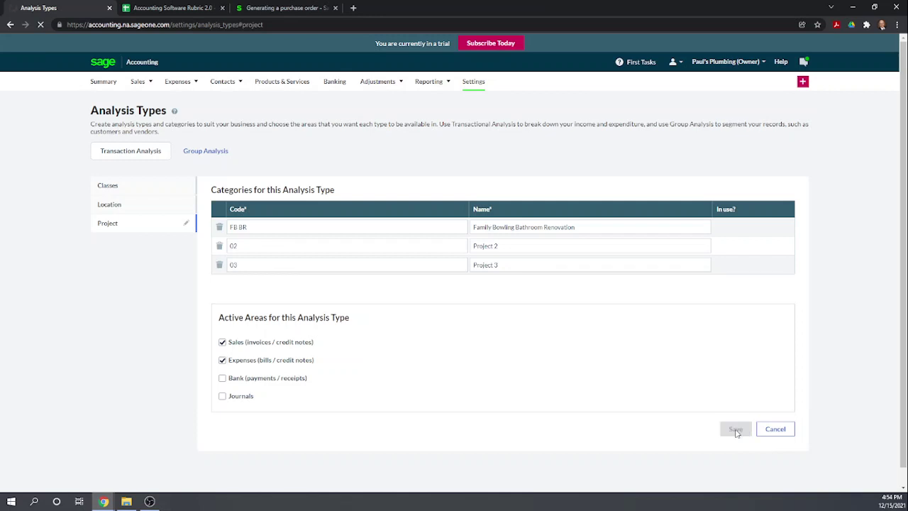
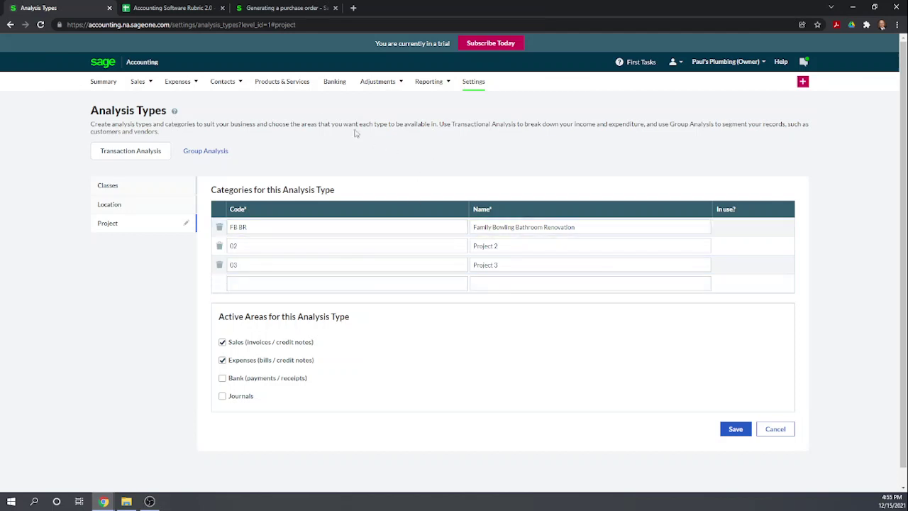
# Start a new Service item in Products & Services with code CL and description Contract Labor
pyautogui.click(286, 85)
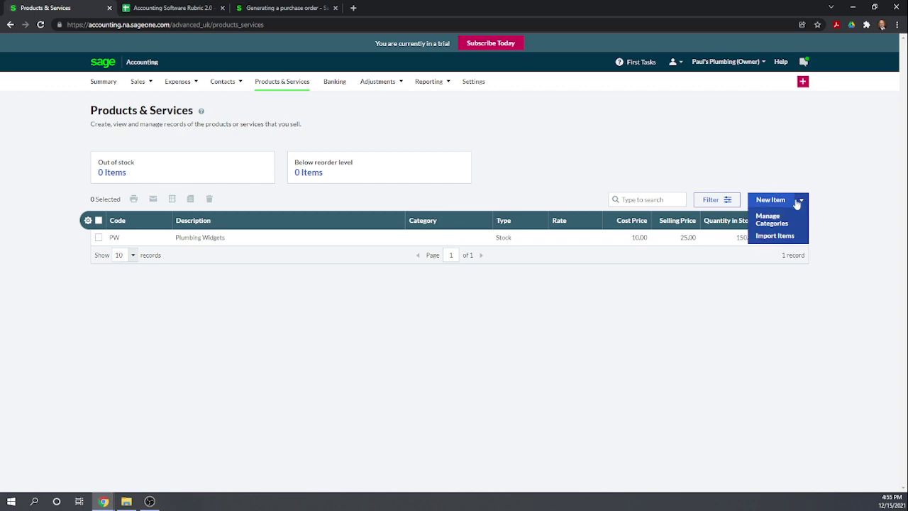
pyautogui.click(766, 201)
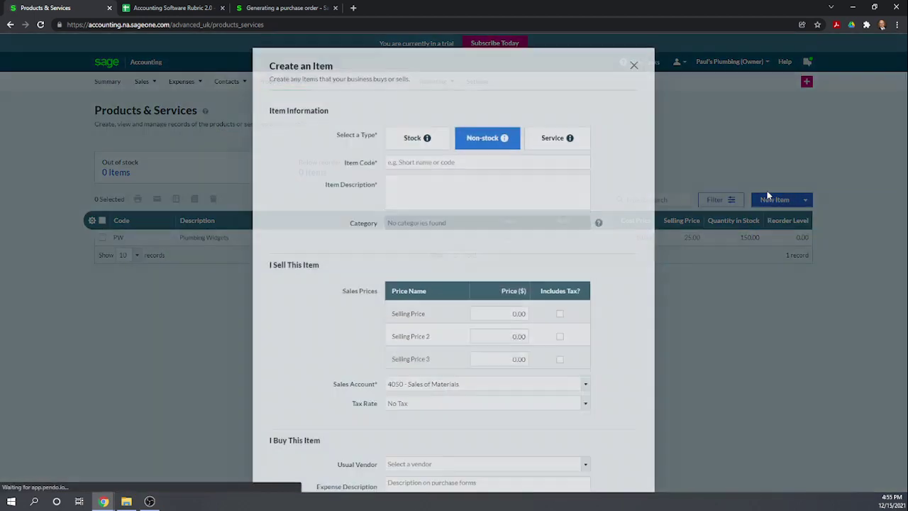
pyautogui.click(548, 137)
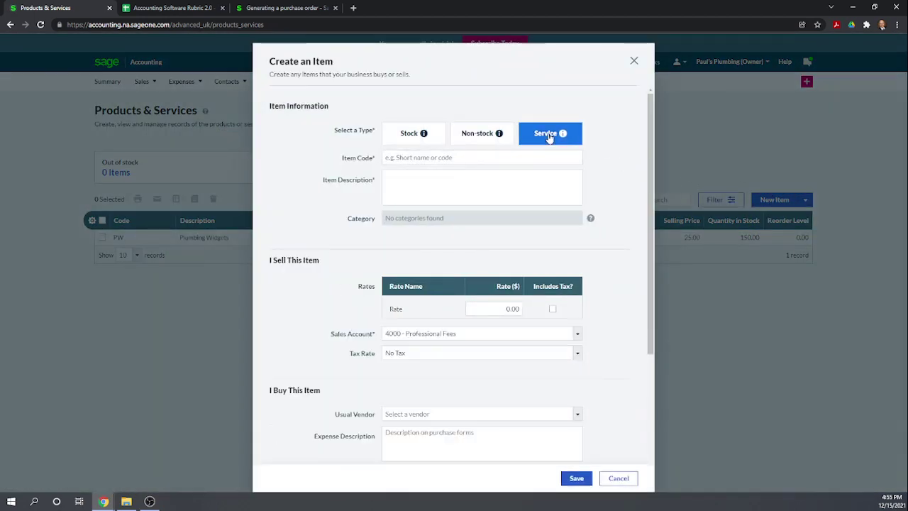
pyautogui.click(537, 158)
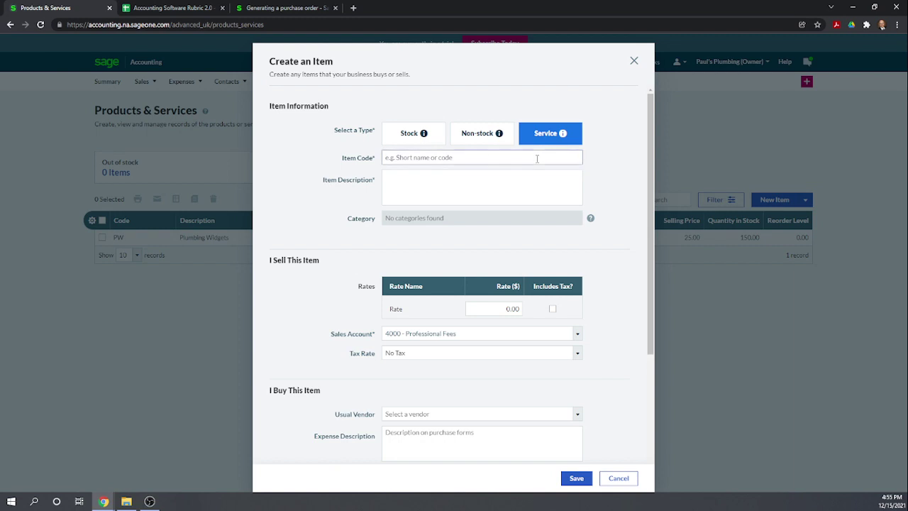
pyautogui.write('kl')
pyautogui.press('BackSpace')
pyautogui.press('BackSpace')
pyautogui.write('CL')
pyautogui.click(520, 182)
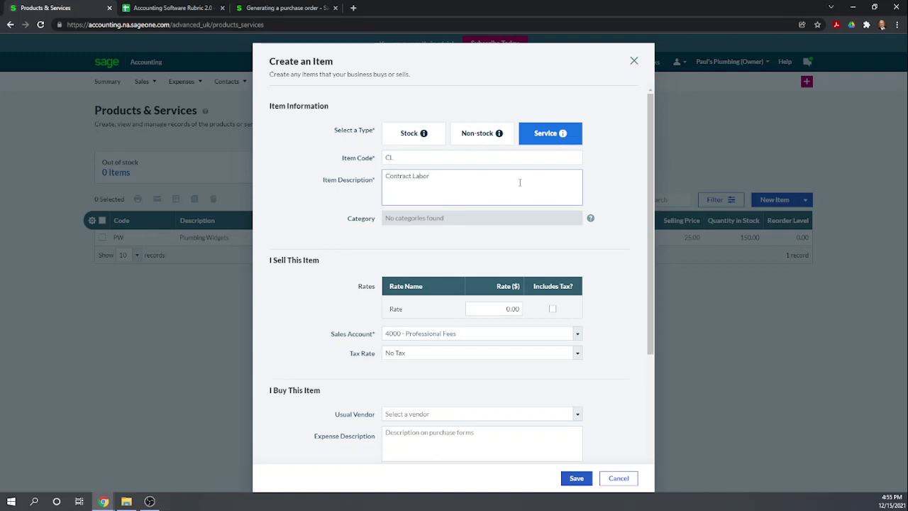
pyautogui.click(505, 227)
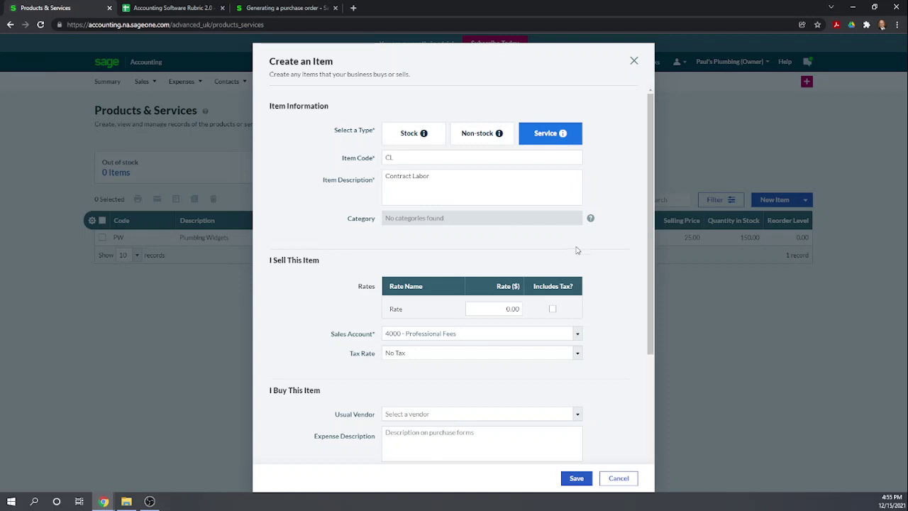
# Set the service item's sales rate to 80.00, keeping 4000 - Professional Fees as the sales account
pyautogui.scroll(-1, 564, 248)
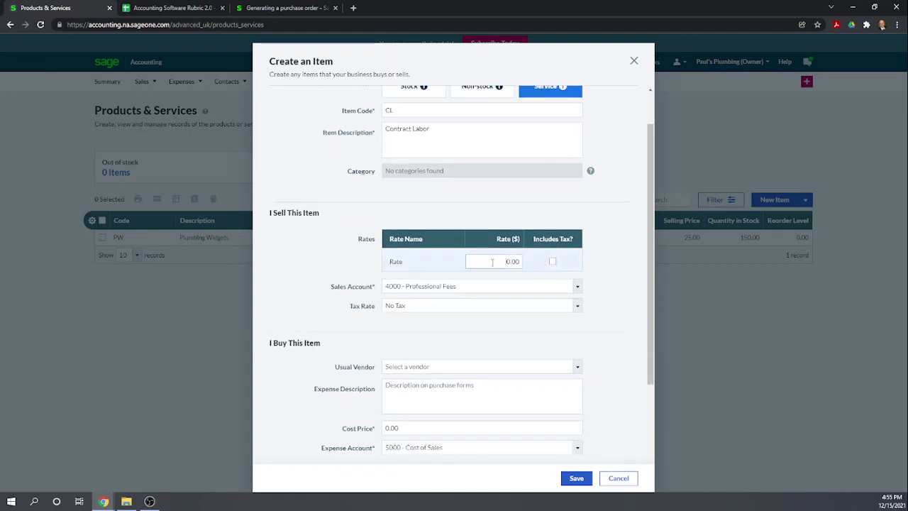
pyautogui.click(506, 261)
pyautogui.write('60')
pyautogui.click(336, 317)
pyautogui.click(577, 287)
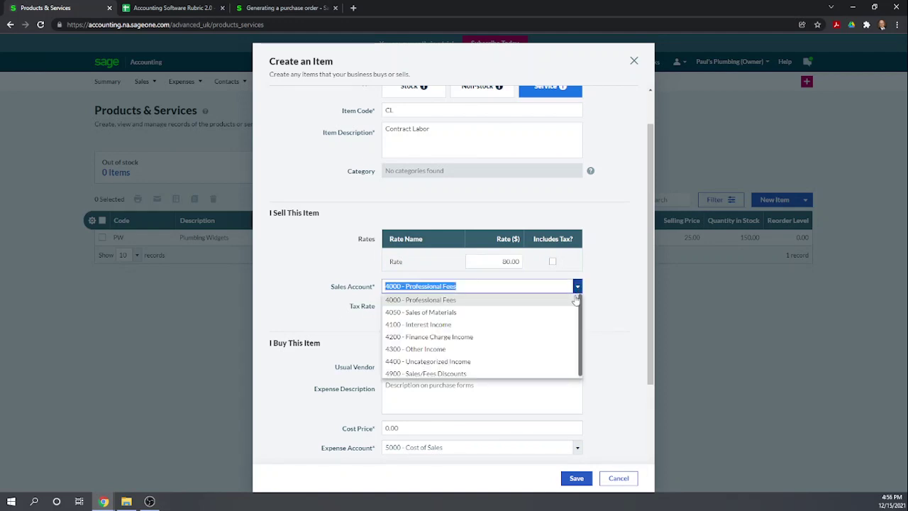
pyautogui.click(462, 286)
pyautogui.click(336, 269)
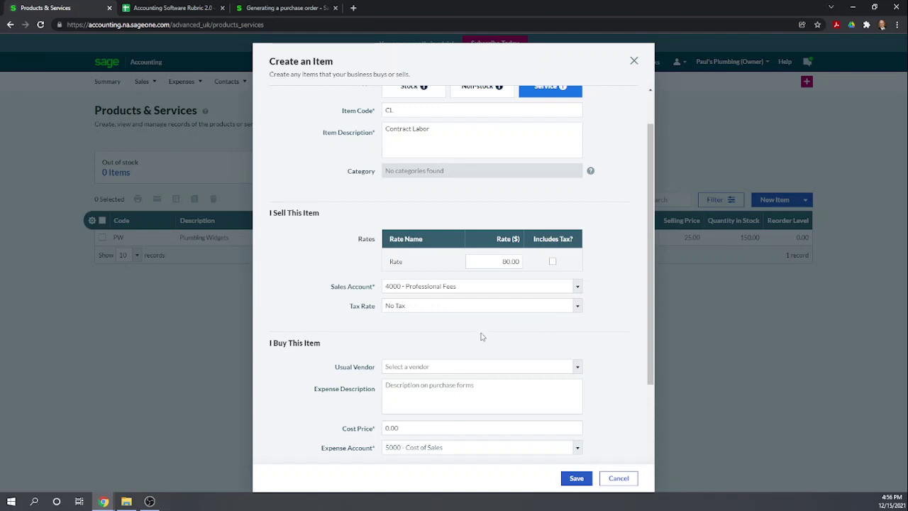
# Enter Contract Labor as the item's expense description and set its cost price to 30.00
pyautogui.scroll(-1, 482, 338)
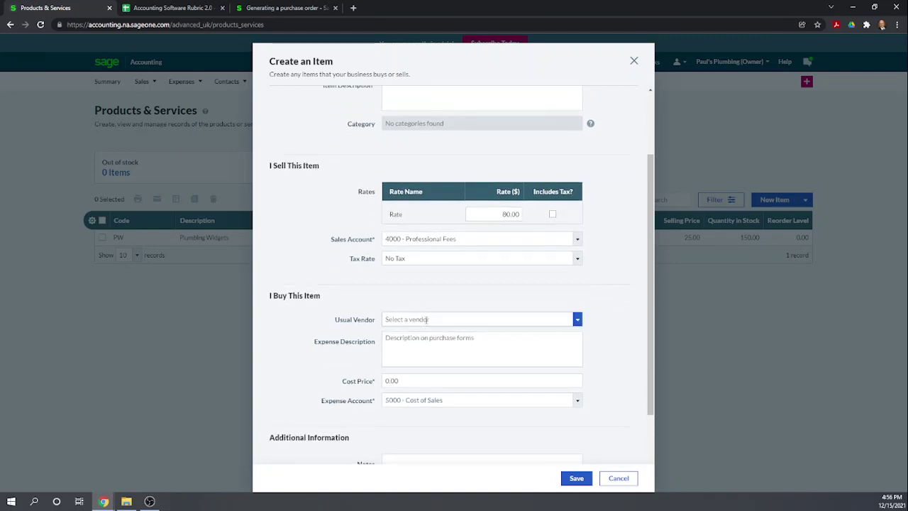
pyautogui.click(434, 338)
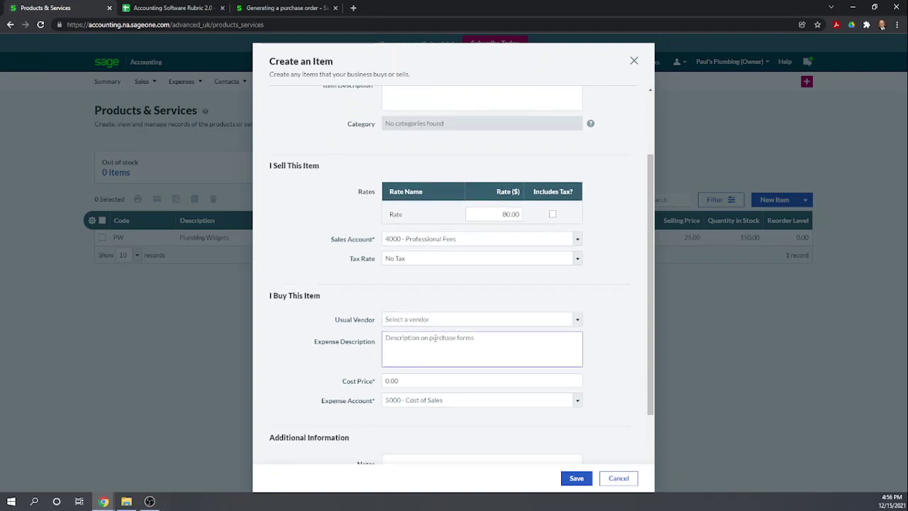
pyautogui.write('Contract Labor')
pyautogui.scroll(-1, 617, 349)
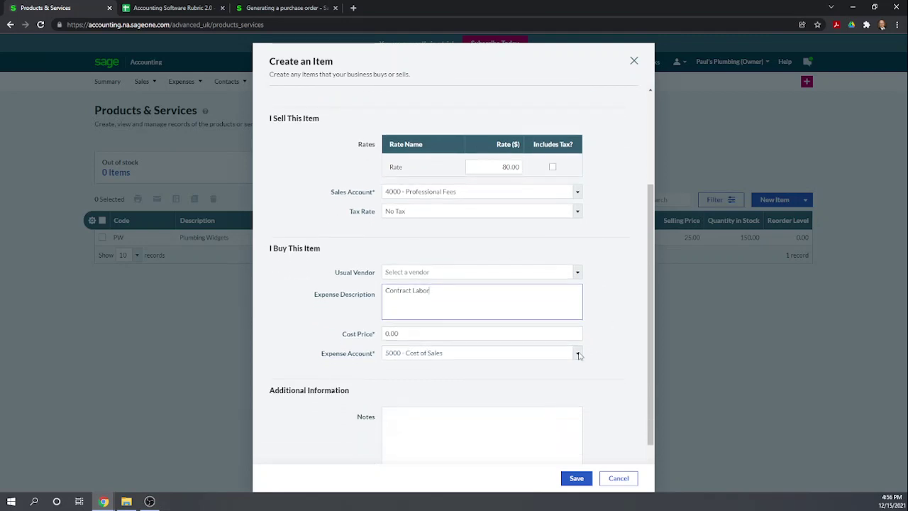
pyautogui.moveTo(416, 333); pyautogui.dragTo(383, 339)
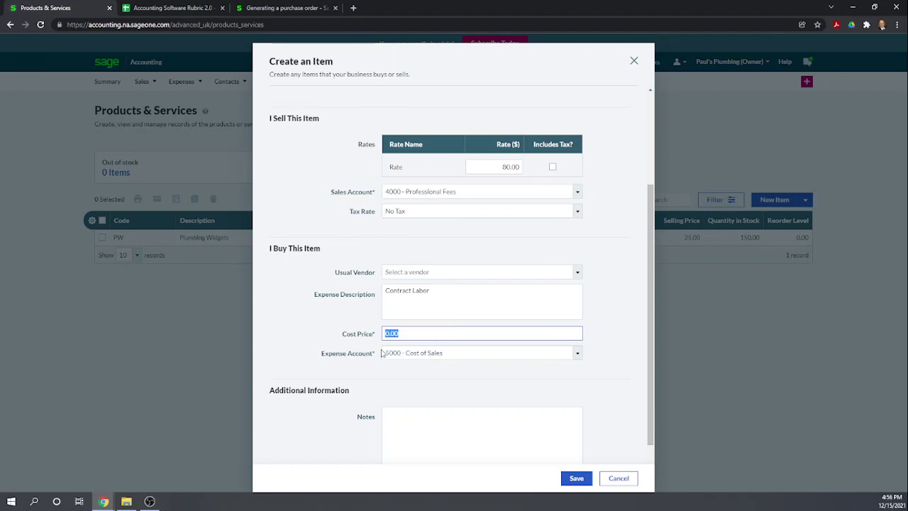
pyautogui.write('30')
pyautogui.click(529, 387)
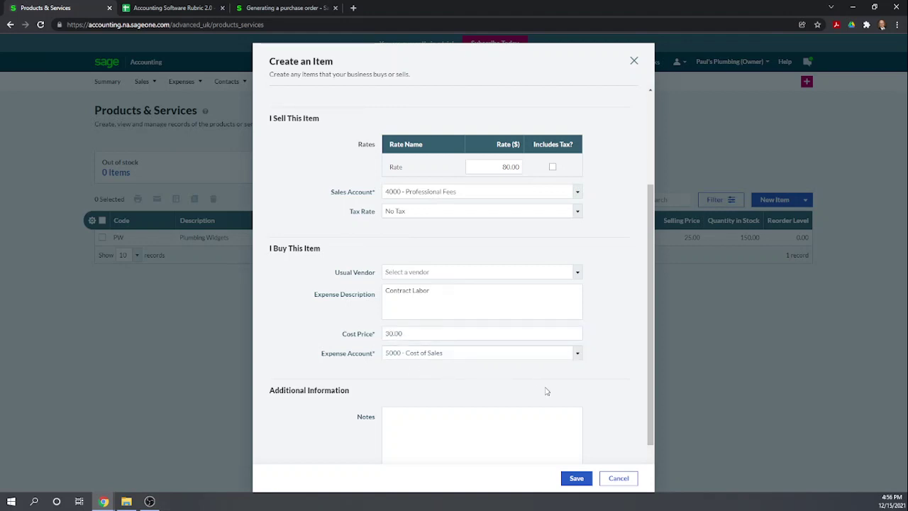
# Keep 5000 - Cost of Sales as the expense account and save the new service item
pyautogui.click(577, 352)
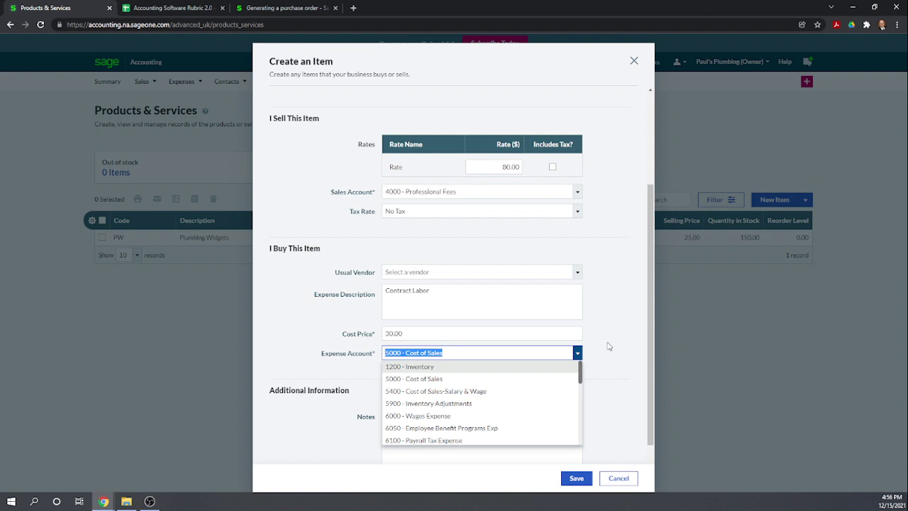
pyautogui.click(608, 346)
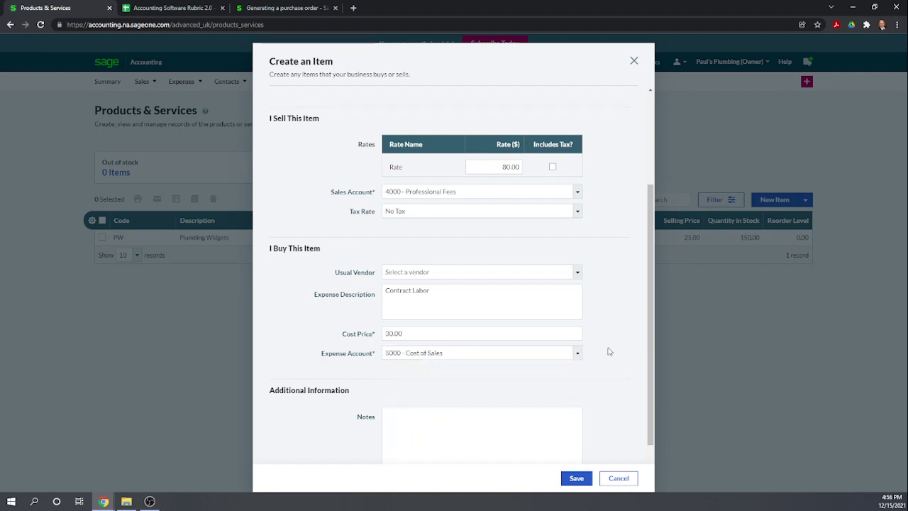
pyautogui.scroll(-2, 606, 349)
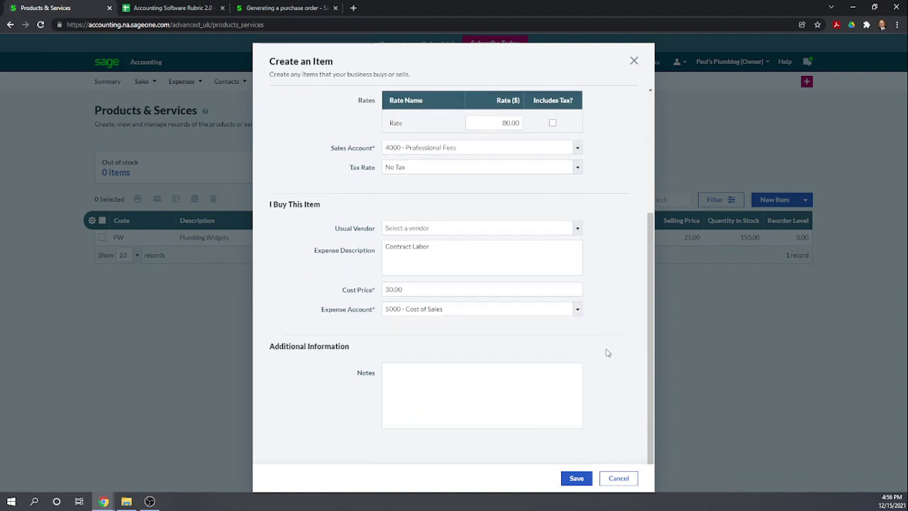
pyautogui.click(576, 480)
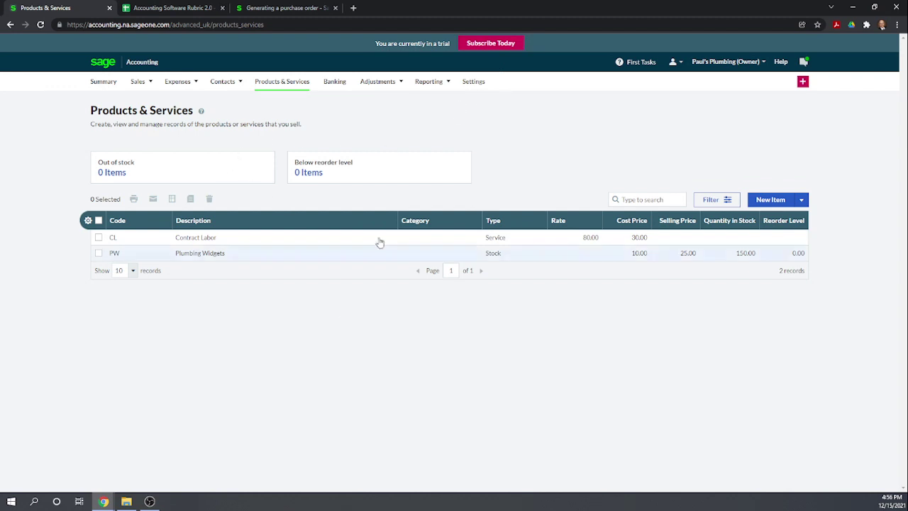
pyautogui.click(334, 82)
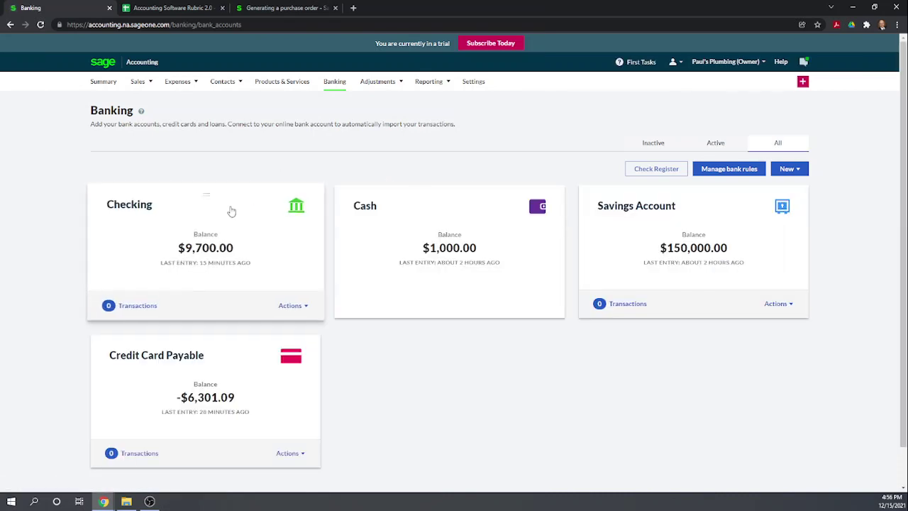
pyautogui.click(232, 211)
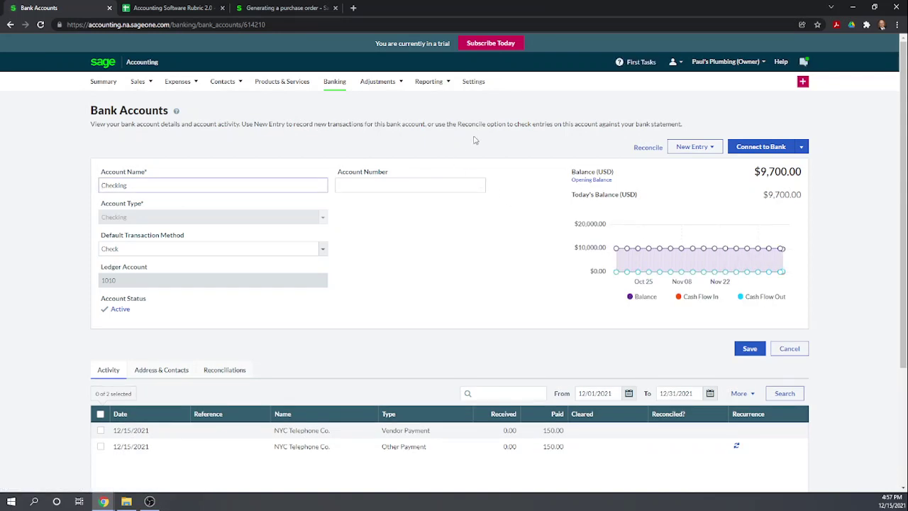
pyautogui.scroll(-2, 428, 142)
pyautogui.scroll(2, 453, 218)
pyautogui.click(700, 151)
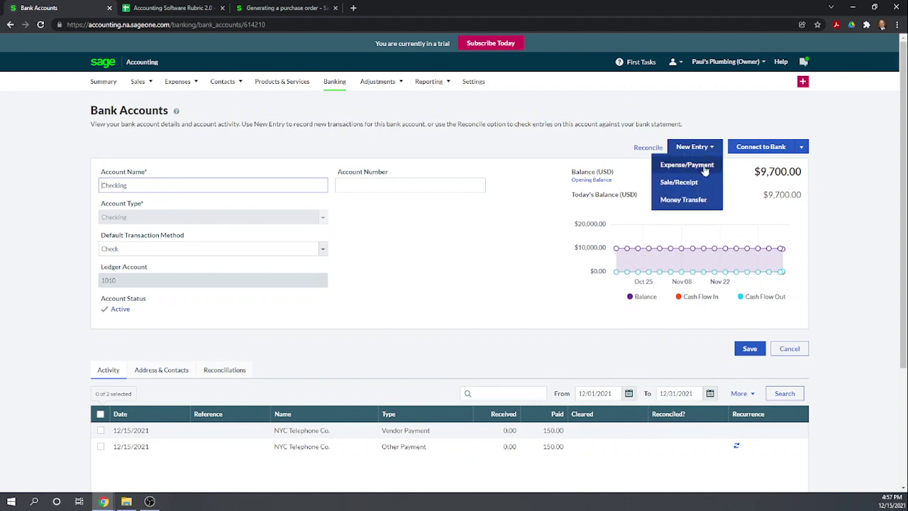
pyautogui.click(704, 169)
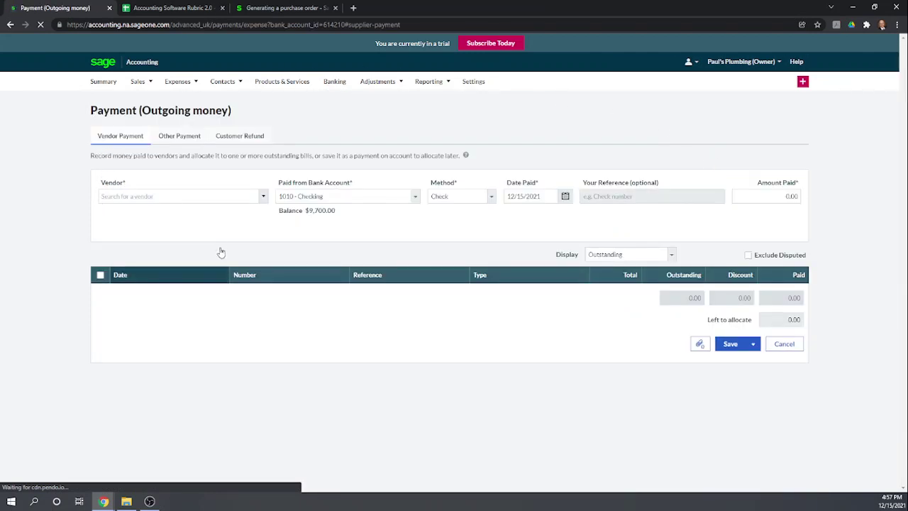
pyautogui.click(197, 144)
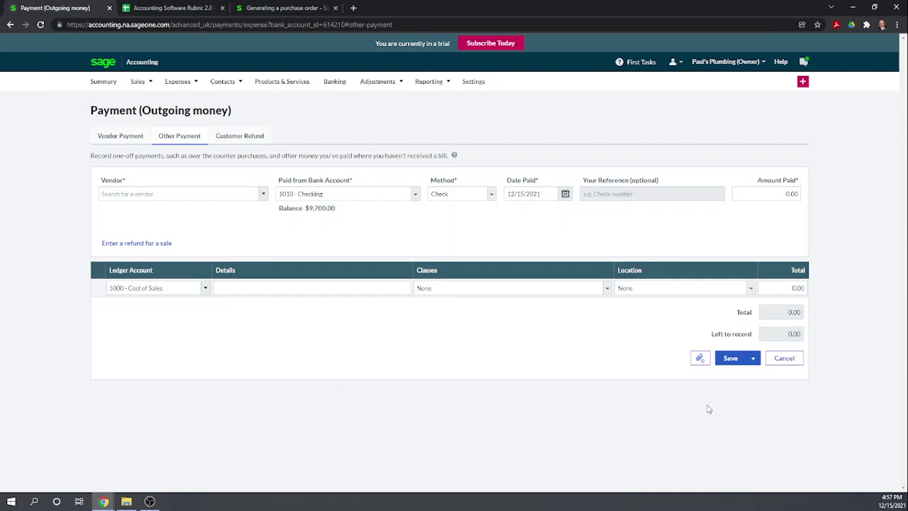
pyautogui.click(787, 358)
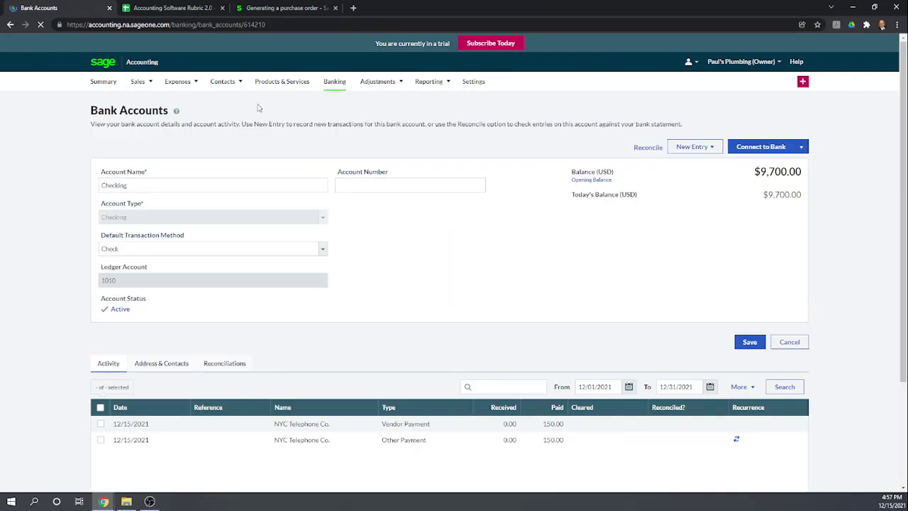
# Start a new vendor bill and create the independent contractor as a new vendor, entering only the vendor's name
pyautogui.click(177, 120)
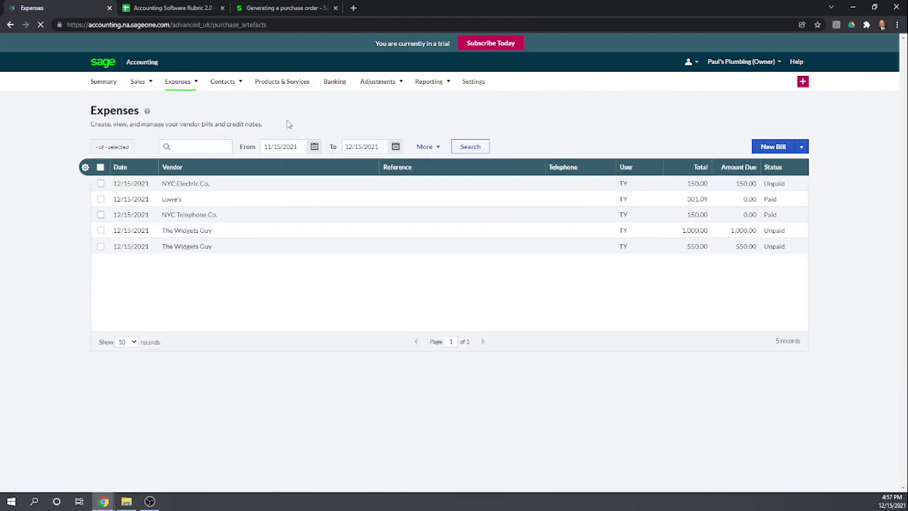
pyautogui.click(768, 147)
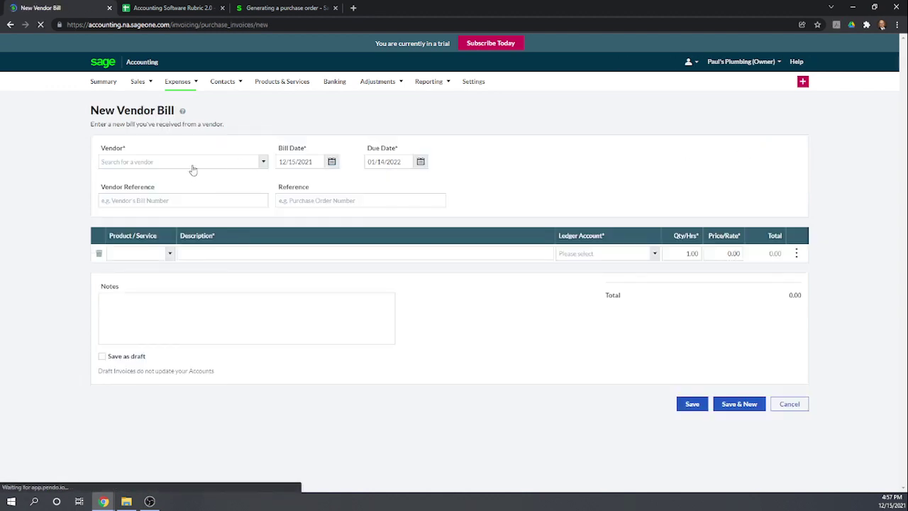
pyautogui.click(122, 161)
pyautogui.write('H')
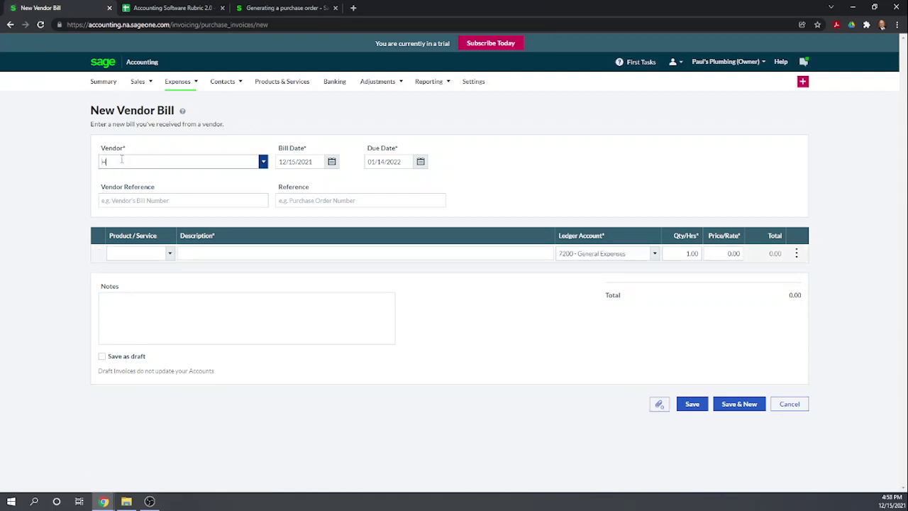
pyautogui.write('ank Independent')
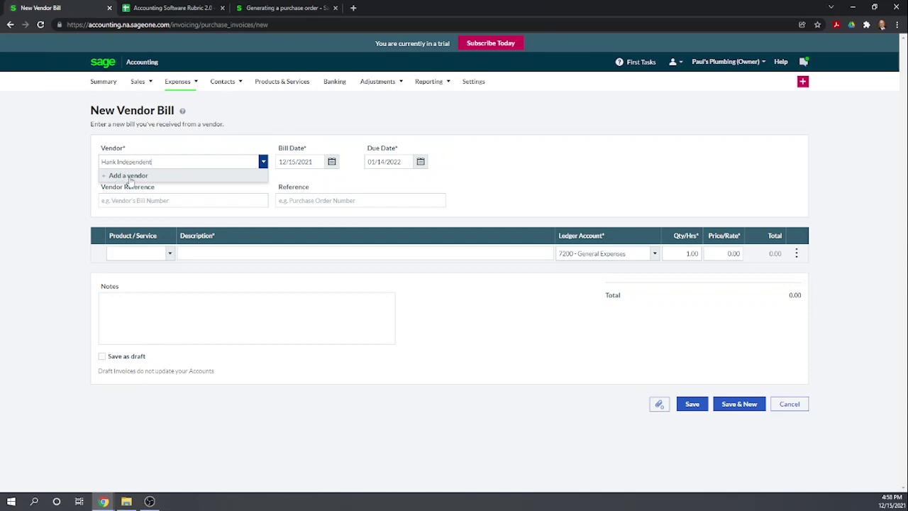
pyautogui.click(130, 180)
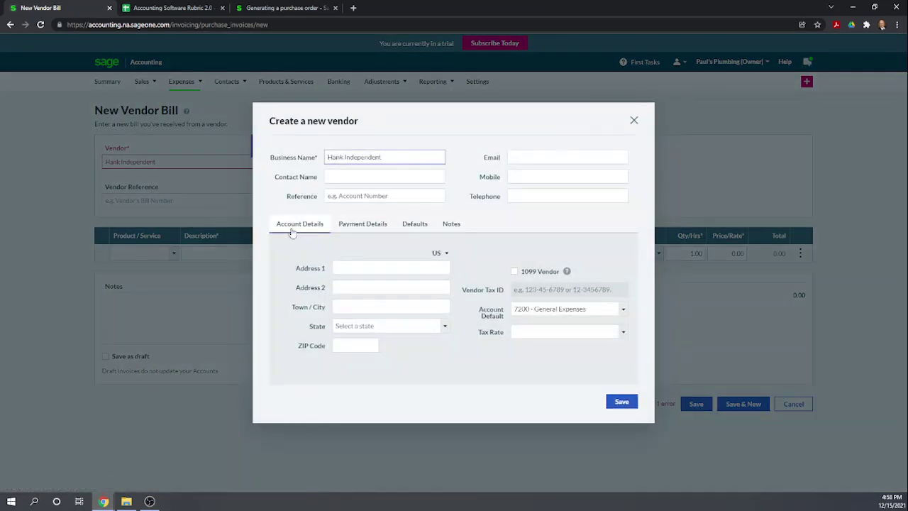
pyautogui.click(628, 402)
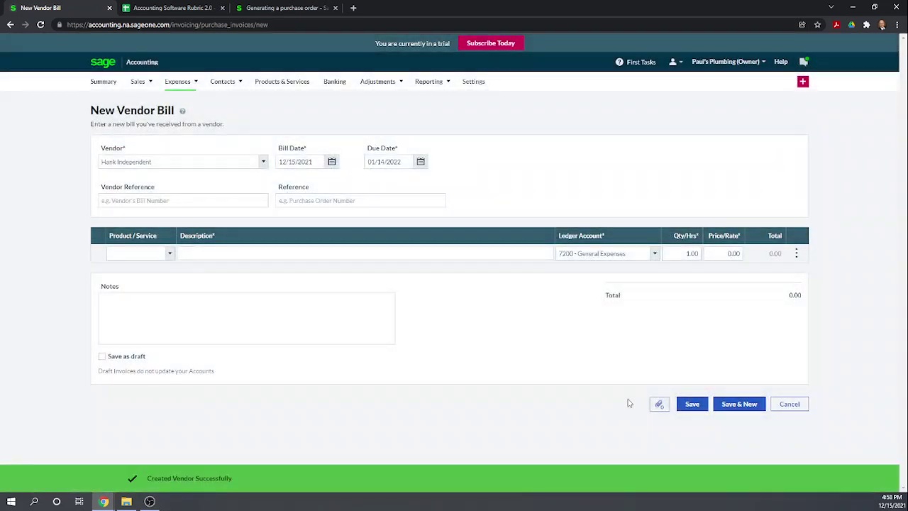
# Add the Contract Labor (CL) service to the bill's first line with a quantity of 40 hours
pyautogui.click(132, 255)
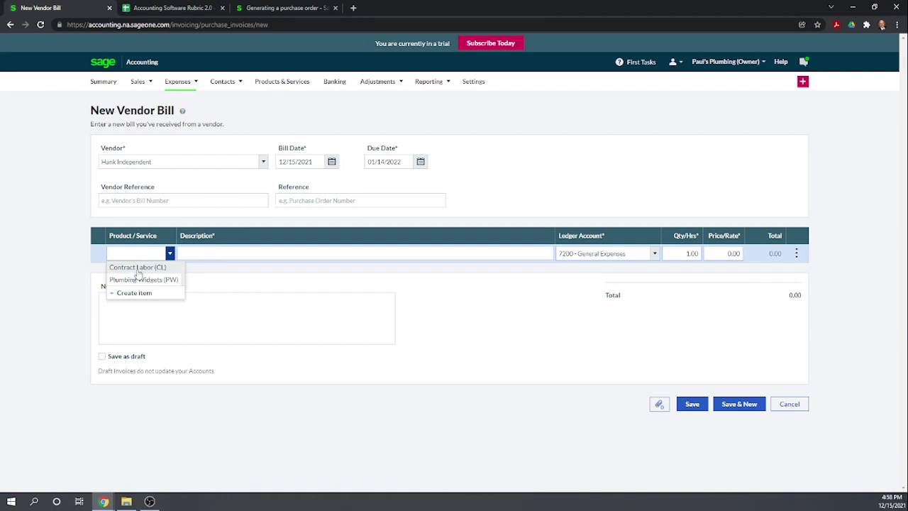
pyautogui.click(137, 267)
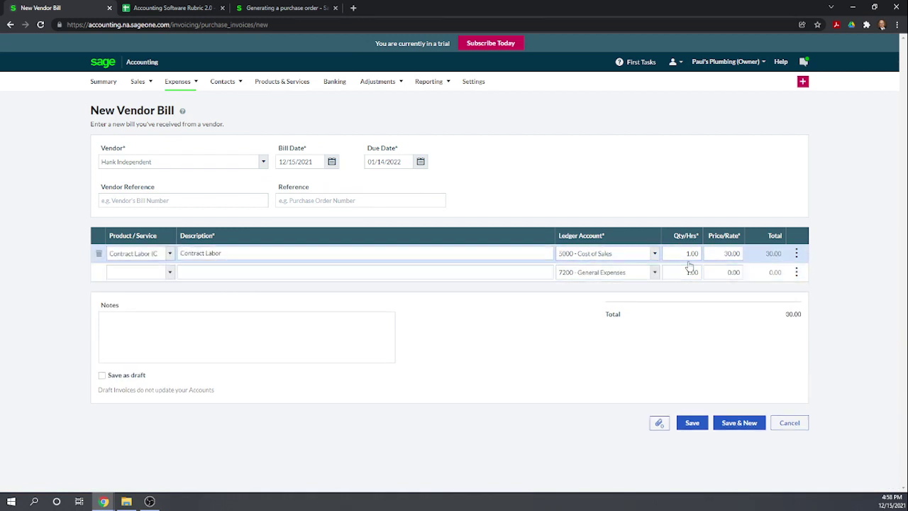
pyautogui.moveTo(685, 253); pyautogui.dragTo(700, 254)
pyautogui.write('40')
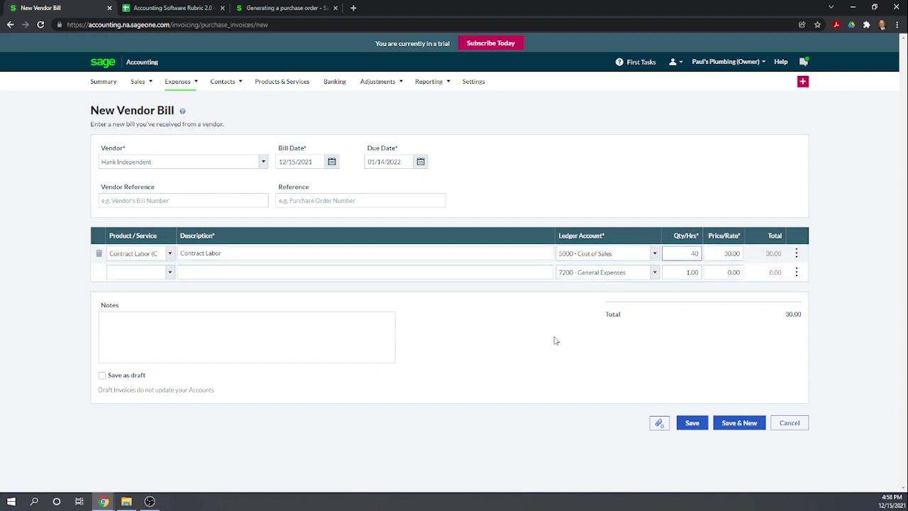
pyautogui.click(554, 342)
# Assign the Contract Labor line to class Plumbing, location New York and project Family Bowling Bathroom Renovation
pyautogui.click(796, 257)
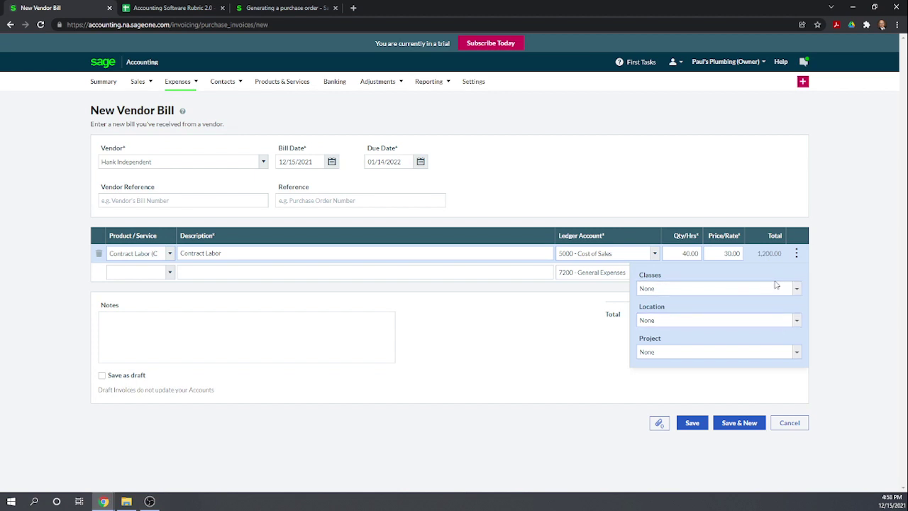
pyautogui.click(795, 287)
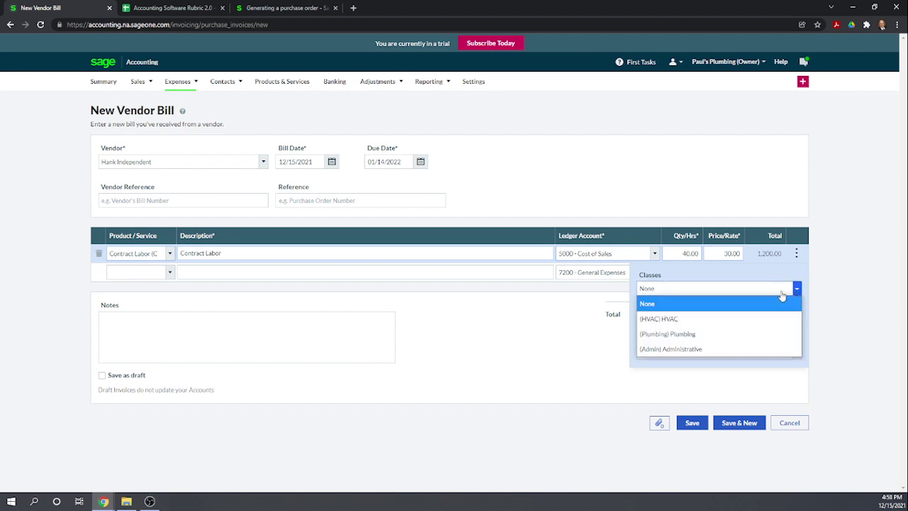
pyautogui.click(700, 335)
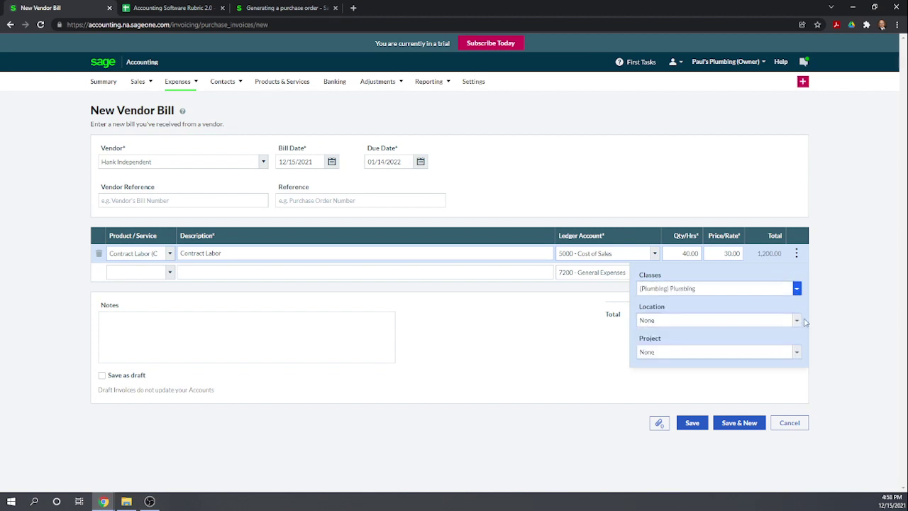
pyautogui.click(796, 320)
pyautogui.click(734, 352)
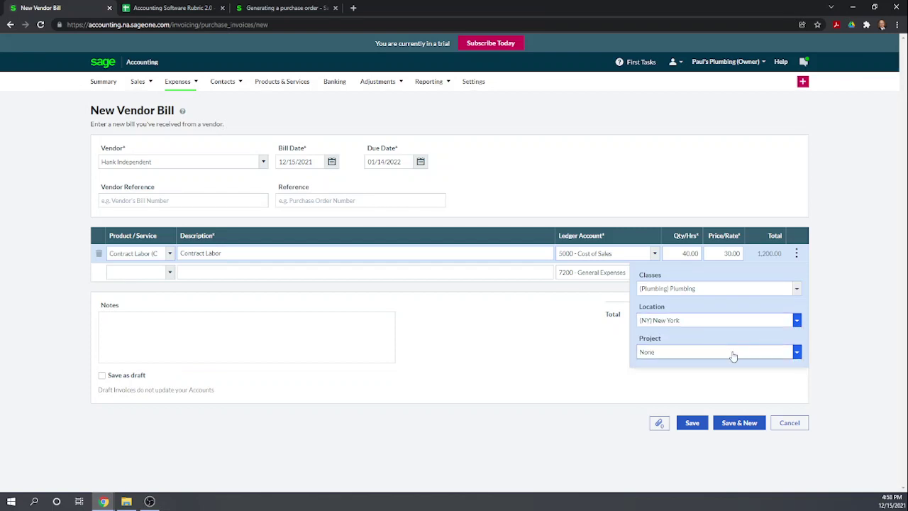
pyautogui.click(796, 352)
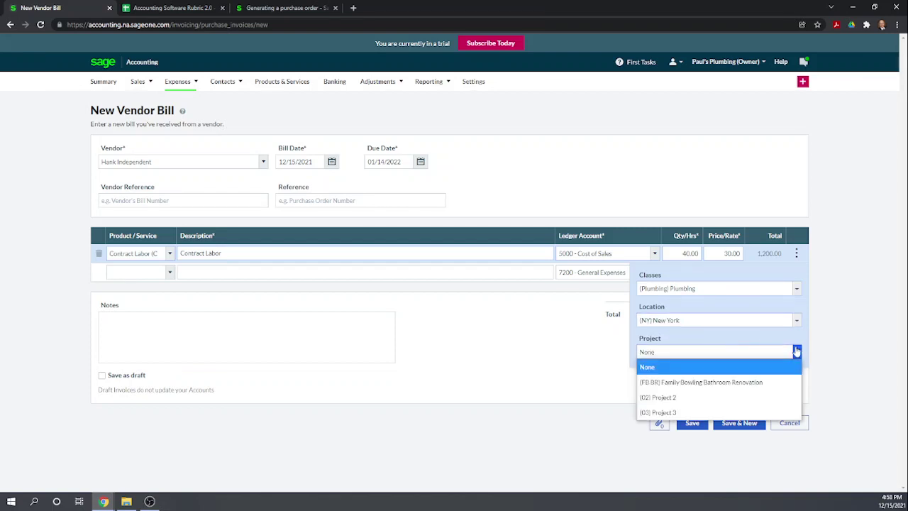
pyautogui.click(718, 383)
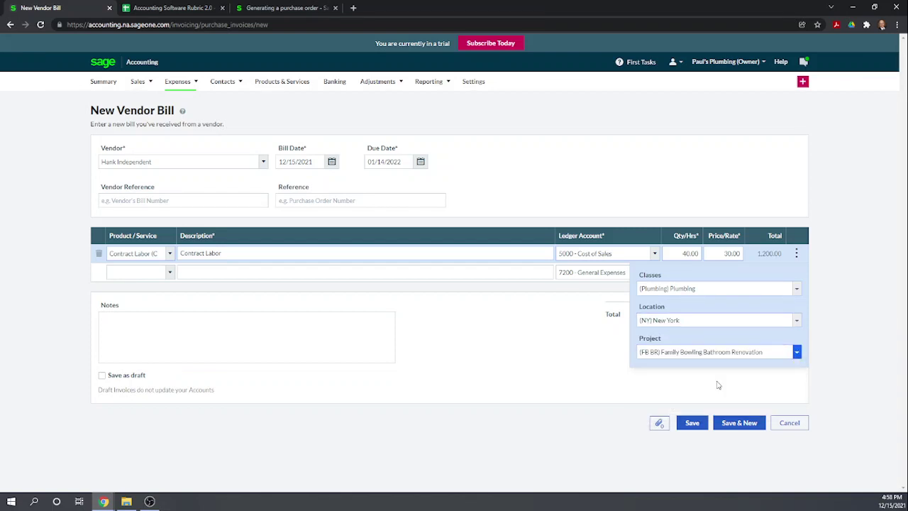
pyautogui.click(495, 358)
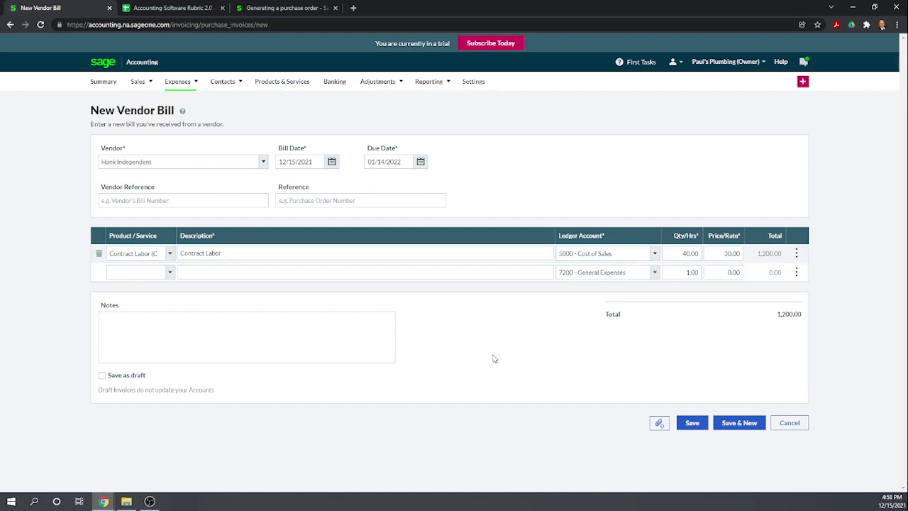
# Check the analysis categories on the Contract Labor line and save the vendor bill
pyautogui.click(796, 254)
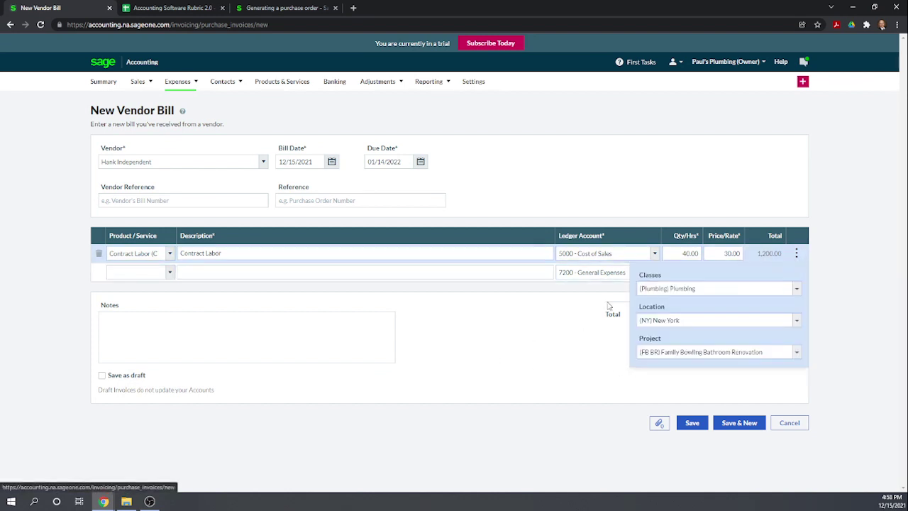
pyautogui.click(496, 338)
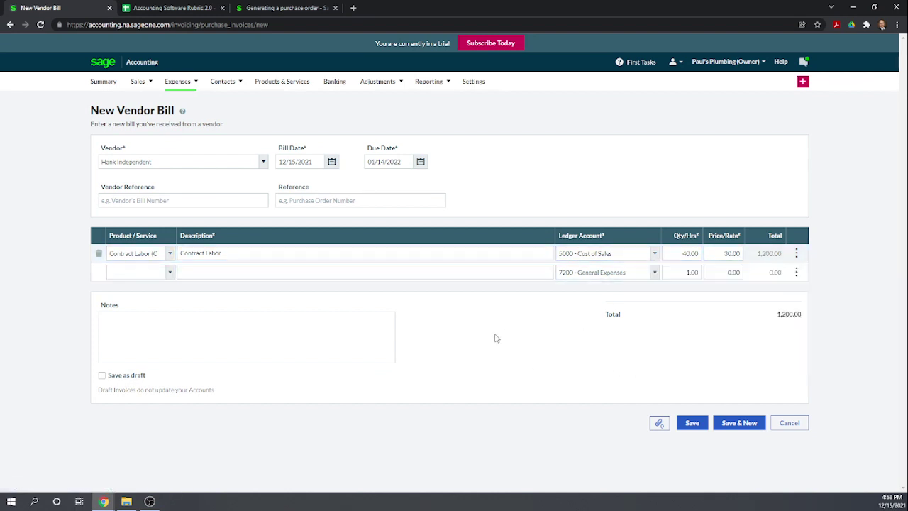
pyautogui.click(692, 424)
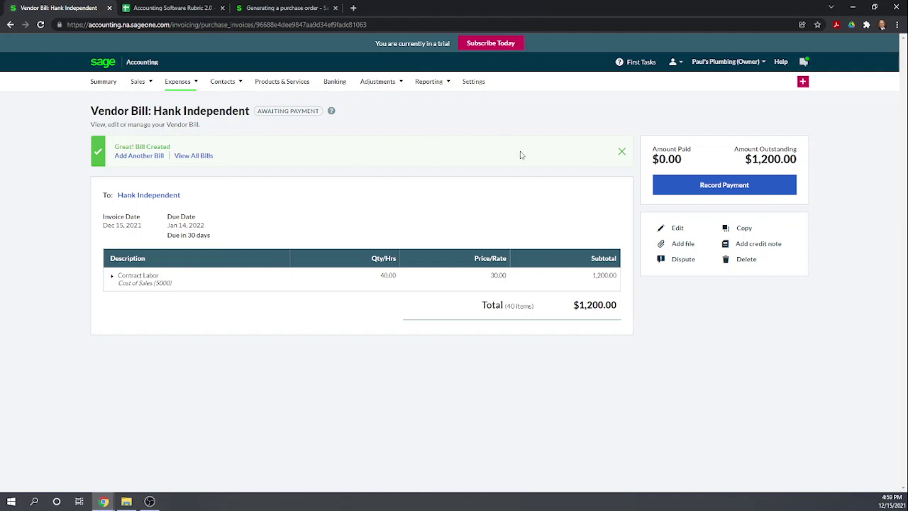
# Start a vendor payment from the Checking bank account and select the contractor as the vendor
pyautogui.click(326, 85)
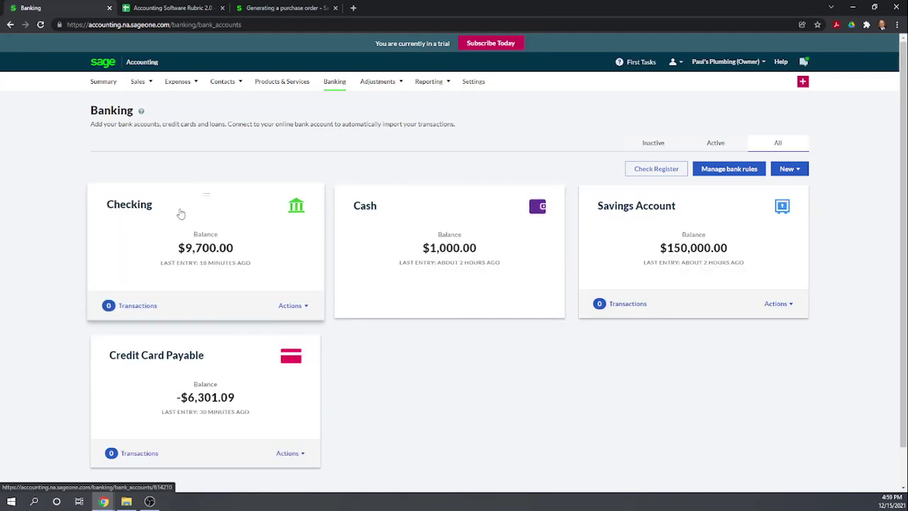
pyautogui.click(181, 214)
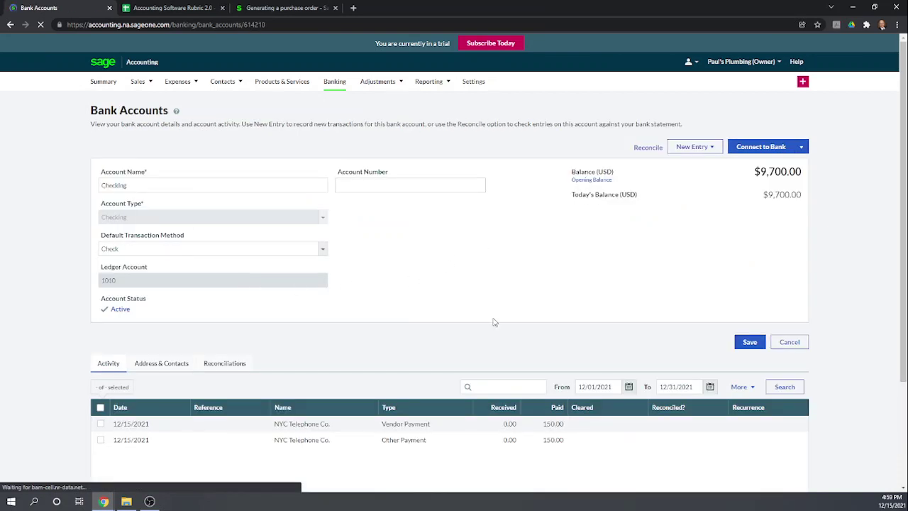
pyautogui.click(695, 147)
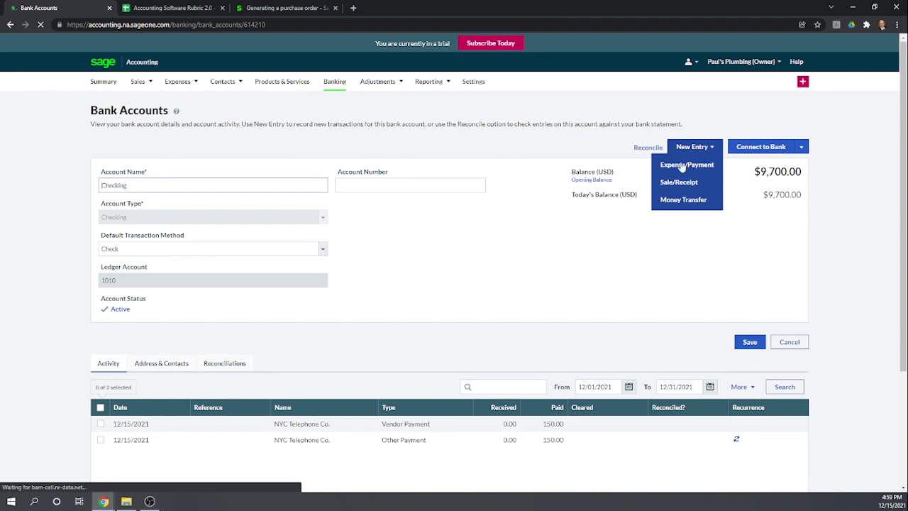
pyautogui.click(681, 165)
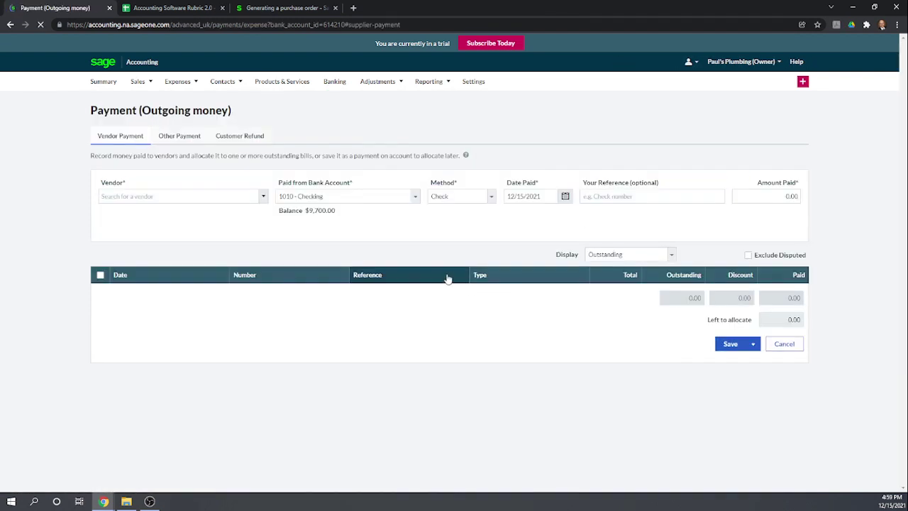
pyautogui.click(173, 196)
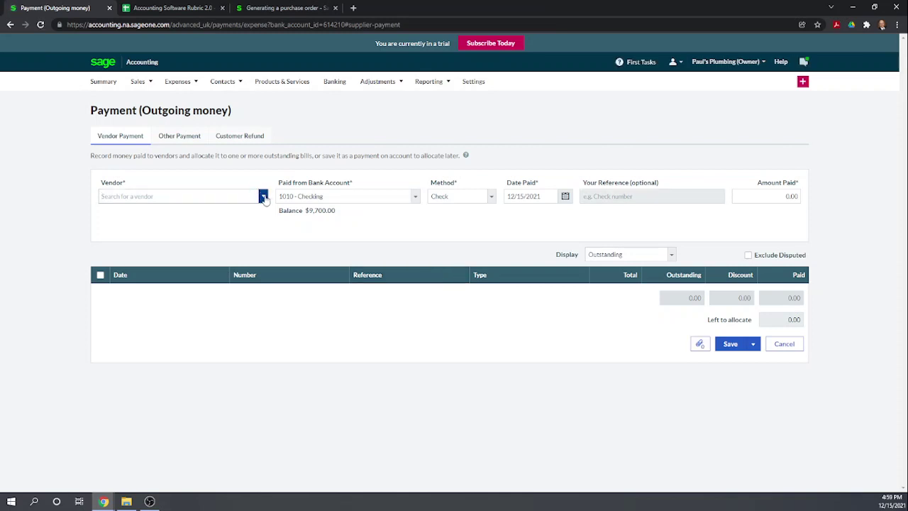
pyautogui.click(263, 196)
pyautogui.click(146, 211)
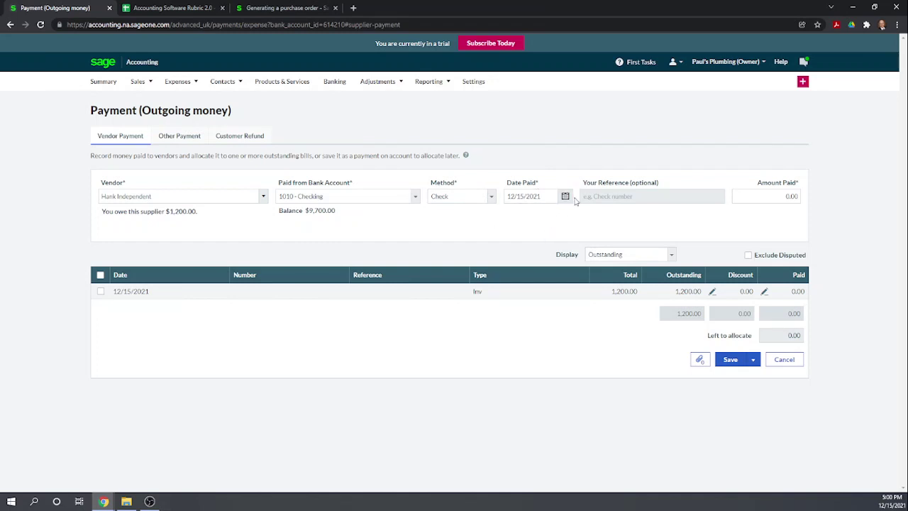
# Set the vendor payment's amount paid to 1,200.00
pyautogui.click(774, 199)
pyautogui.write('1200')
pyautogui.click(724, 229)
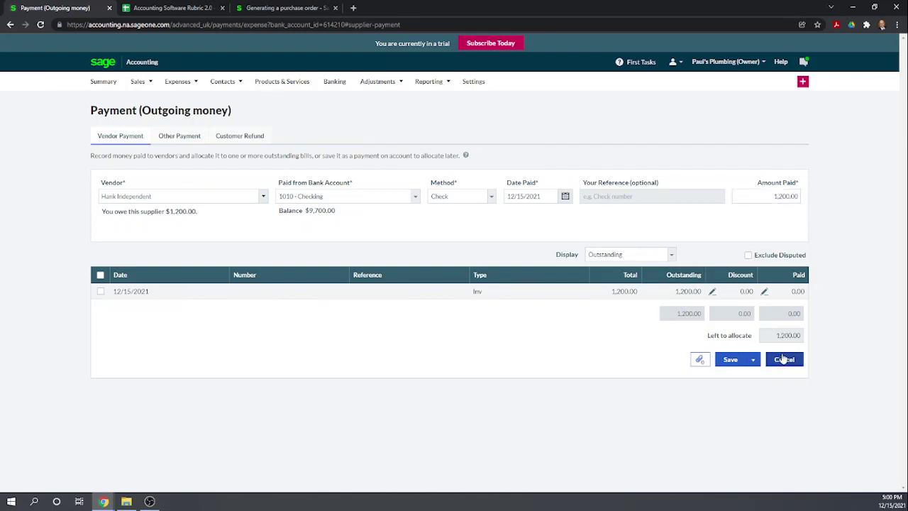
# Allocate 1,200.00 to the contractor's outstanding bill and save the payment as a manually written check
pyautogui.click(786, 293)
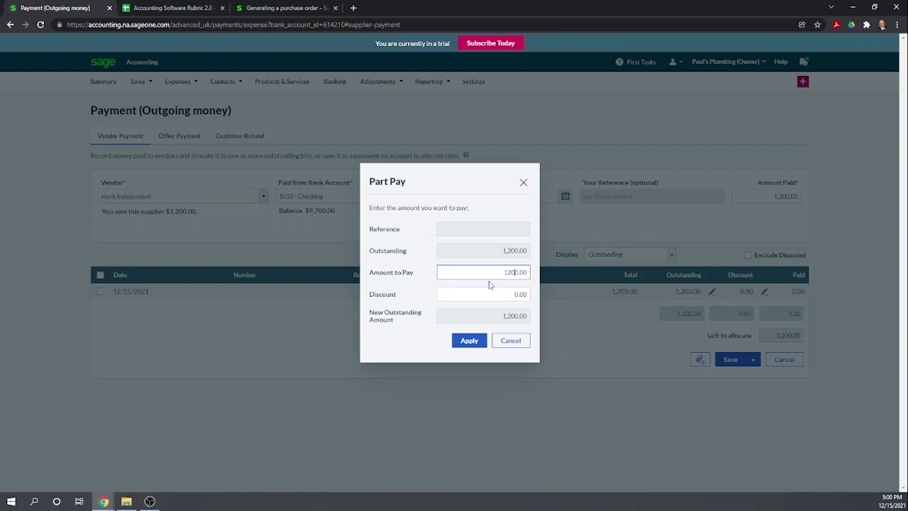
pyautogui.write('0')
pyautogui.click(465, 343)
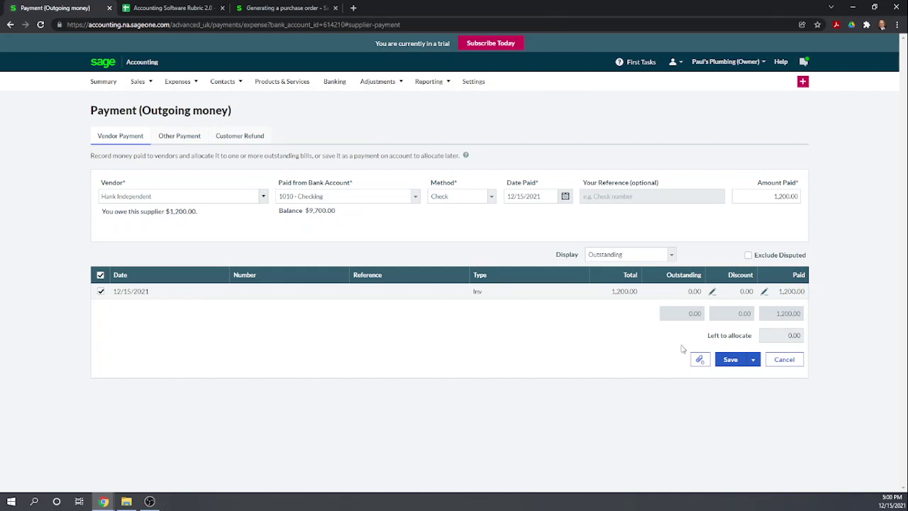
pyautogui.click(731, 360)
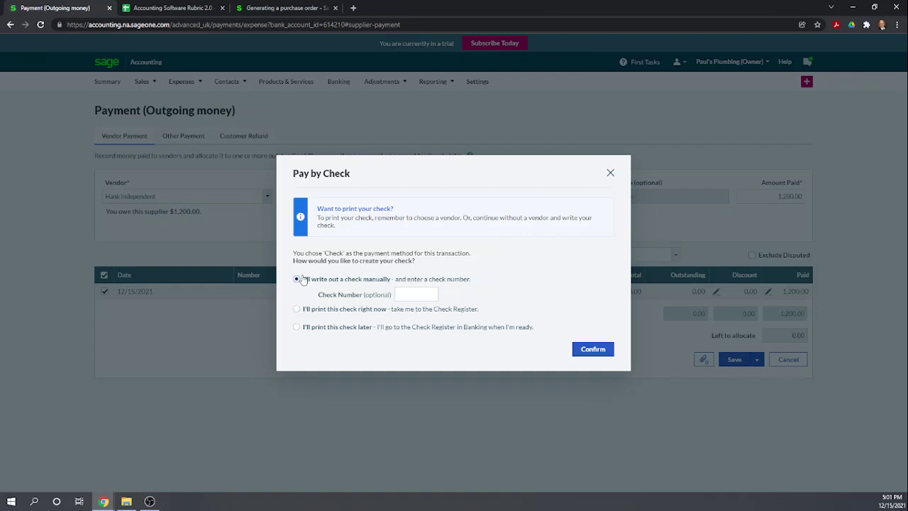
pyautogui.click(416, 291)
pyautogui.click(594, 349)
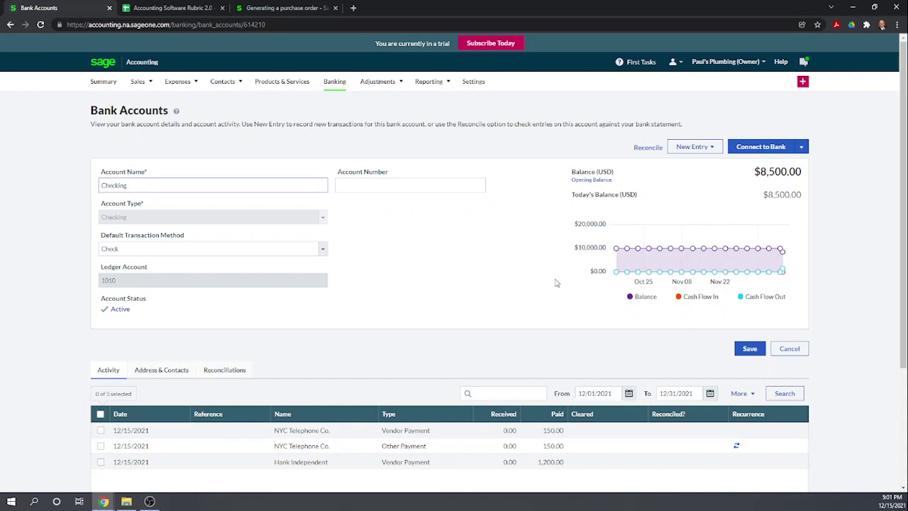
# Switch to the Accounting Software Rubric 2.0 spreadsheet and score "Create a project" as 1 for Sage Business Cloud
pyautogui.moveTo(357, 87)
pyautogui.click(183, 10)
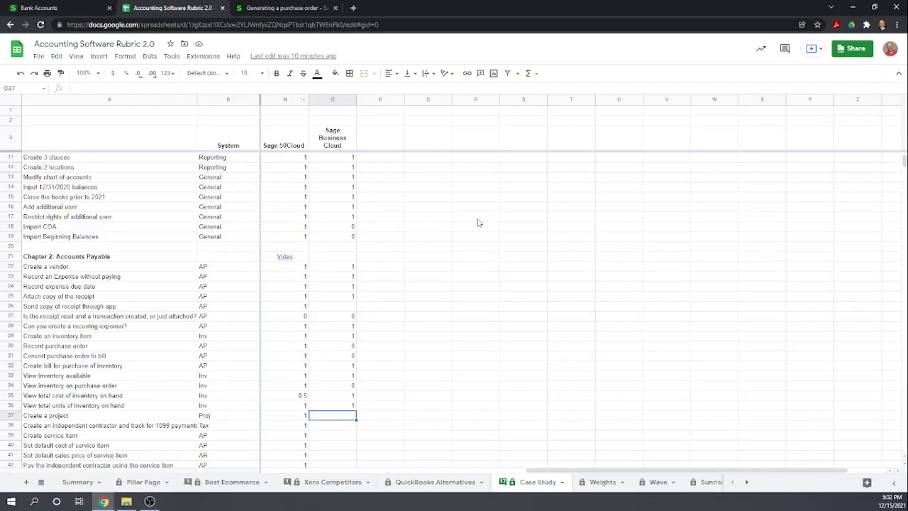
pyautogui.scroll(-4, 482, 272)
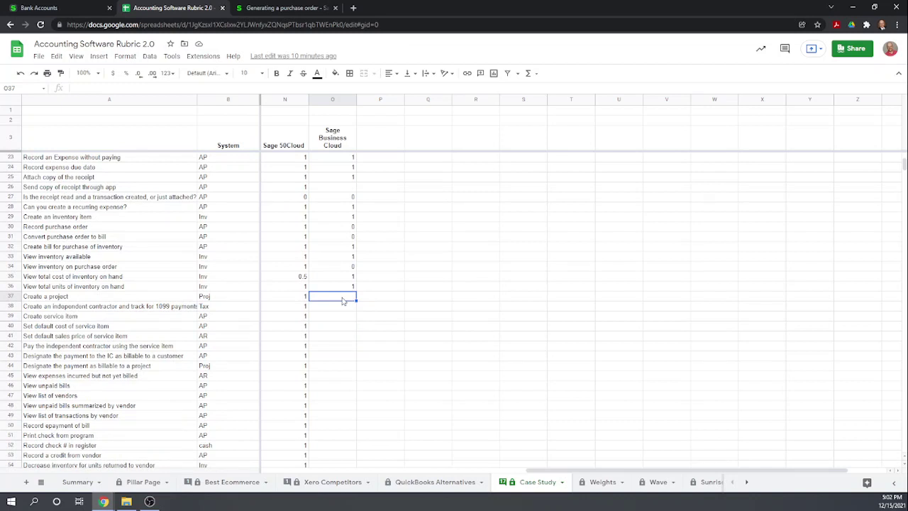
pyautogui.write('1')
pyautogui.press('Return')
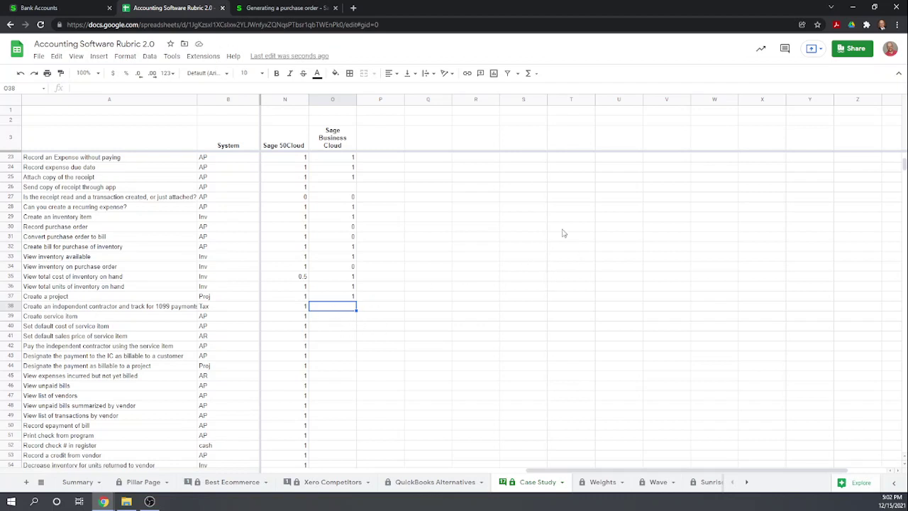
# Switch back to Sage Accounting, mark the contractor's vendor record as a 1099 vendor and save the account details
pyautogui.click(82, 8)
pyautogui.moveTo(178, 81)
pyautogui.moveTo(222, 83)
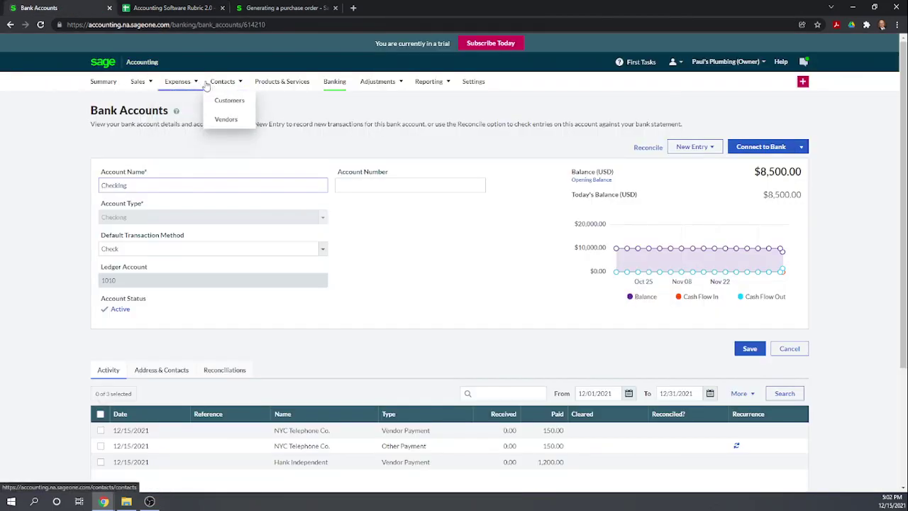
pyautogui.click(226, 120)
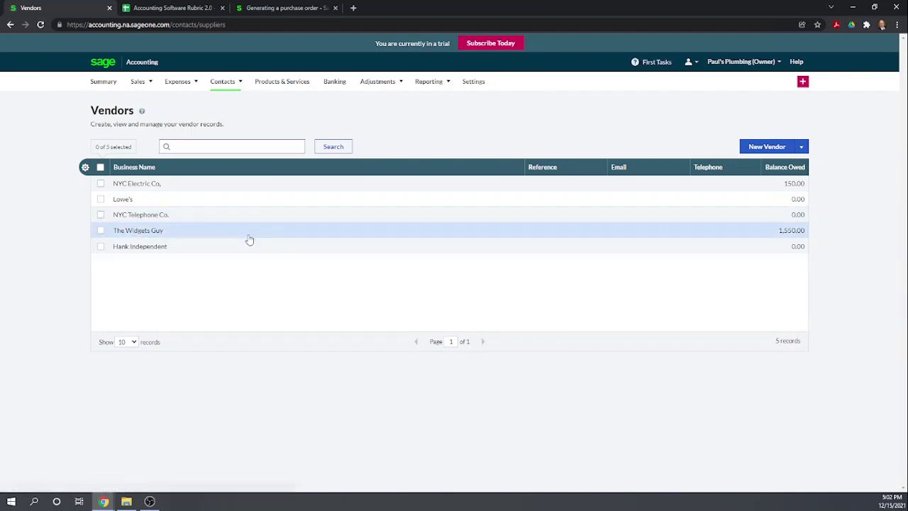
pyautogui.click(145, 248)
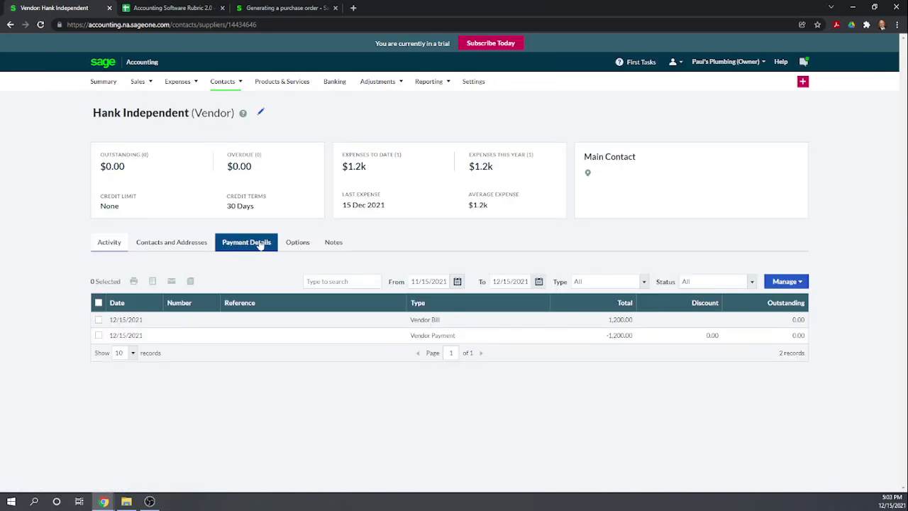
pyautogui.click(301, 248)
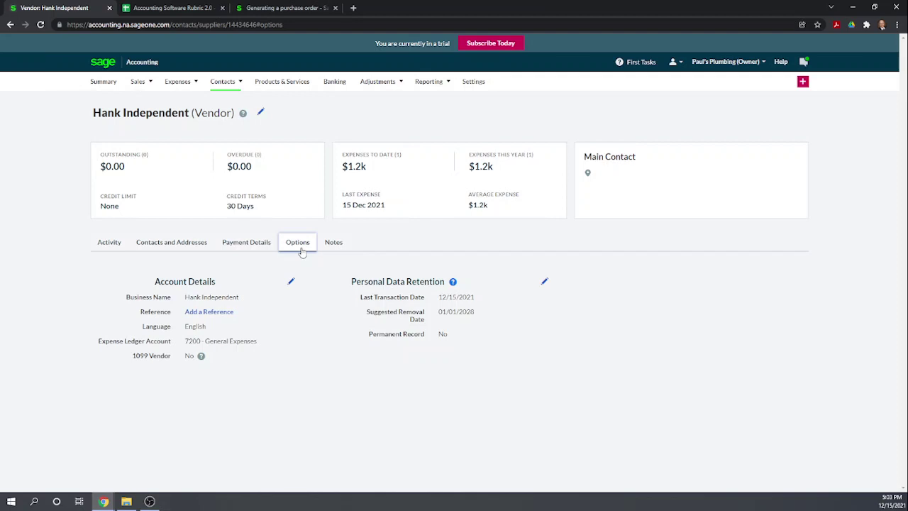
pyautogui.moveTo(202, 357)
pyautogui.click(298, 293)
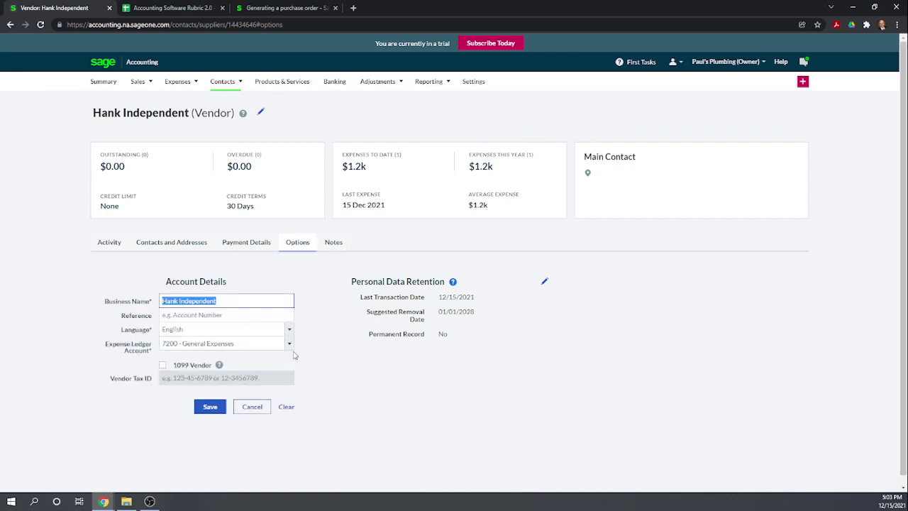
pyautogui.click(163, 365)
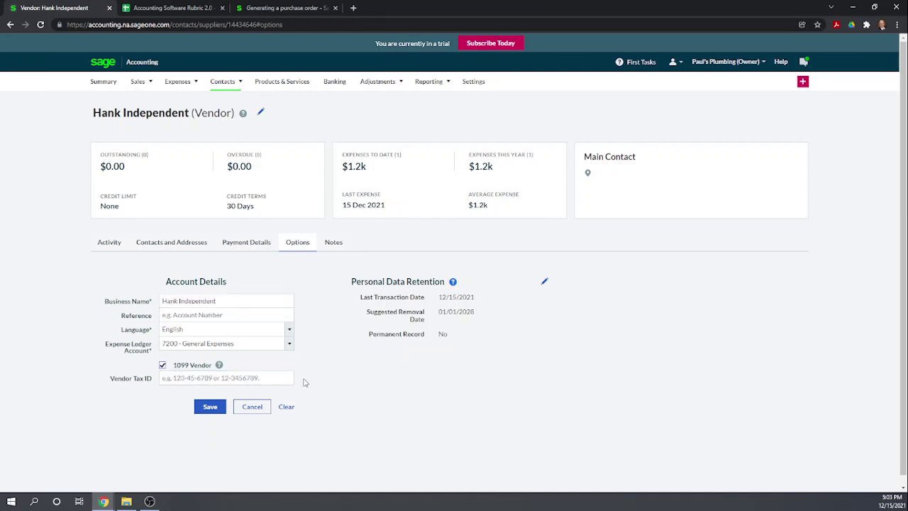
pyautogui.click(213, 409)
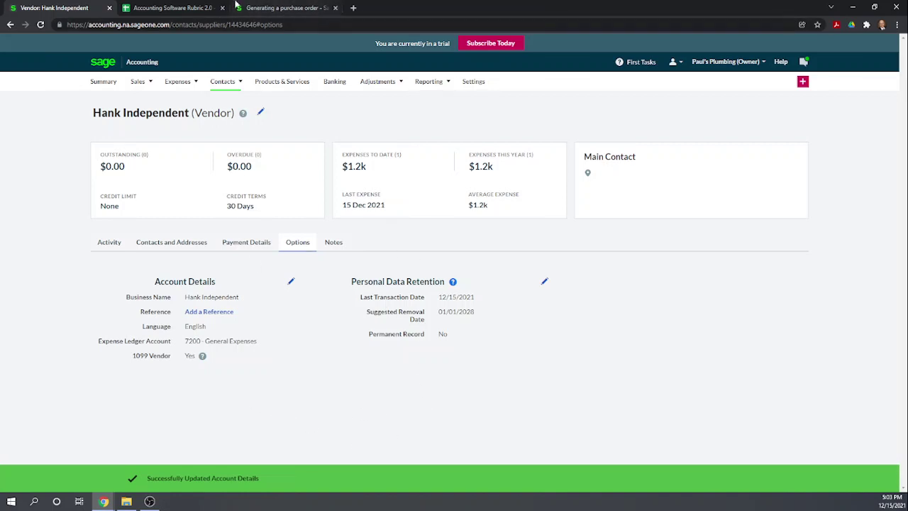
# In the rubric spreadsheet, score Sage Business Cloud 1 for each task from the 1099 contractor (row 38) through paying the contractor (row 42)
pyautogui.click(162, 7)
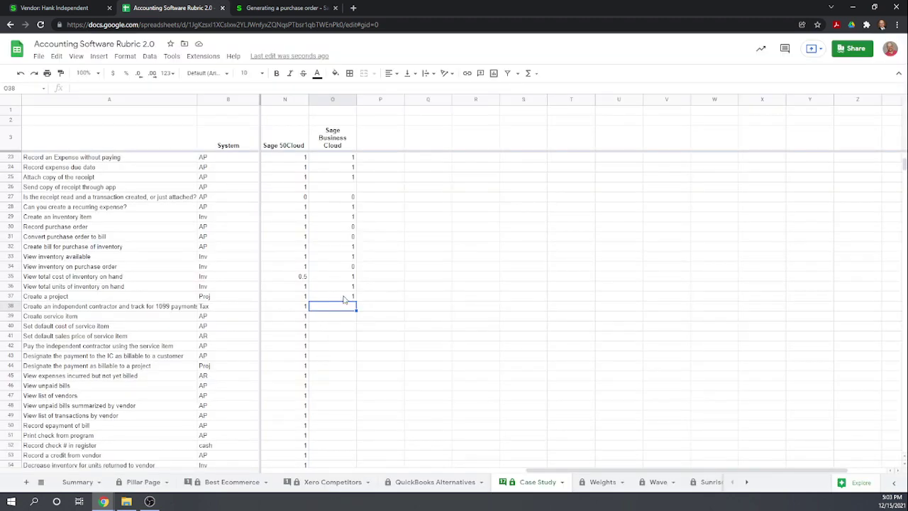
pyautogui.write('1')
pyautogui.press('Return')
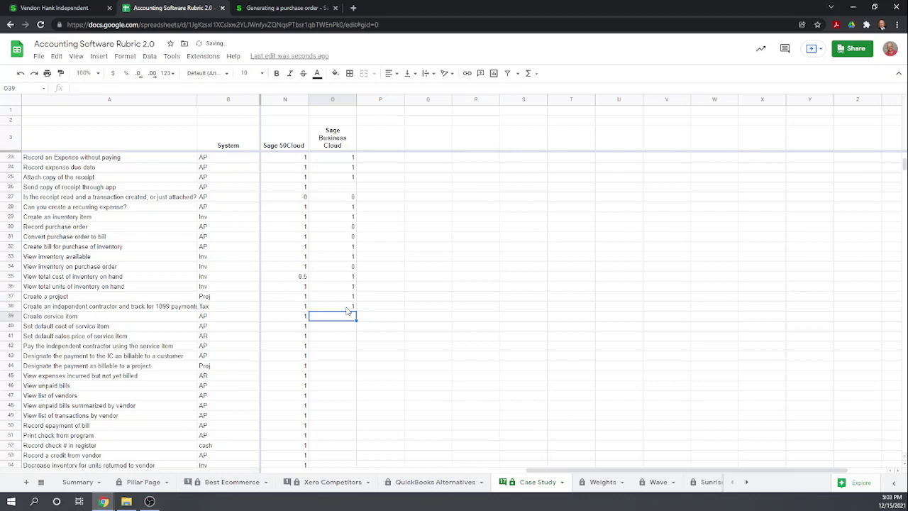
pyautogui.write('1')
pyautogui.press('Return')
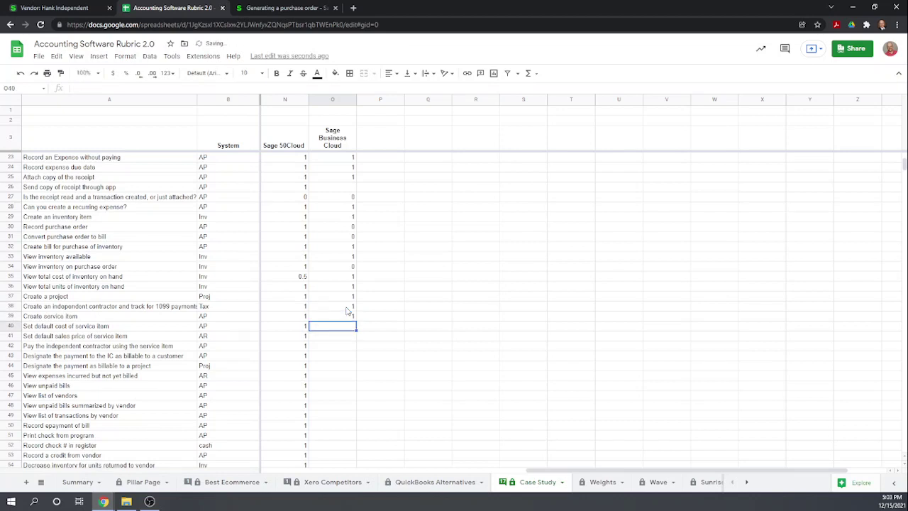
pyautogui.write('1')
pyautogui.press('Return')
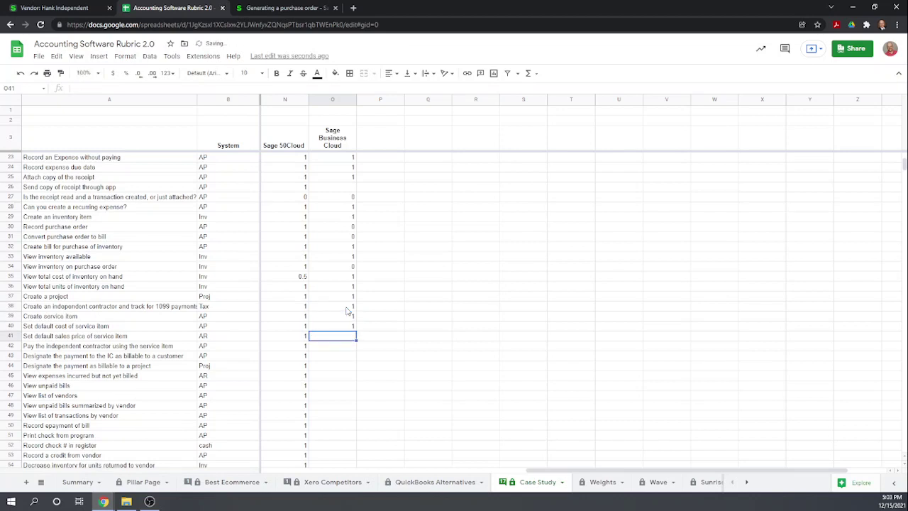
pyautogui.write('1')
pyautogui.press('Return')
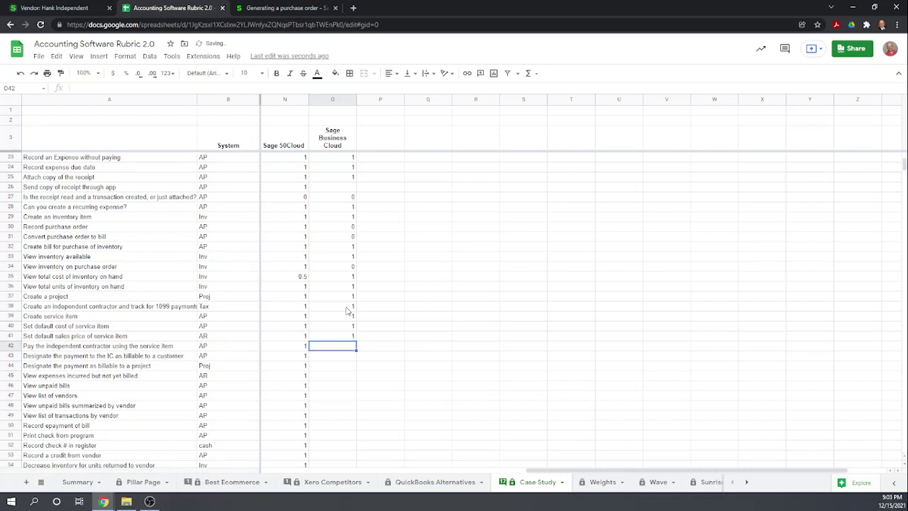
pyautogui.write('1')
pyautogui.press('Return')
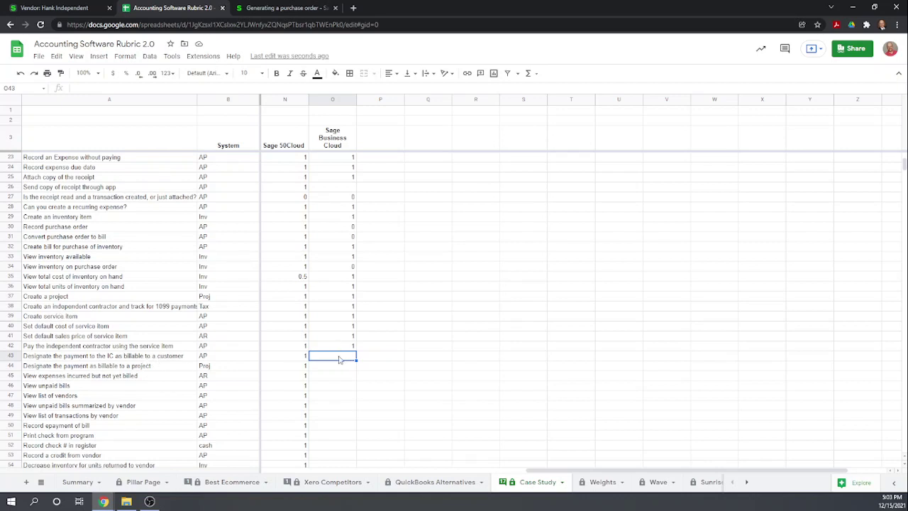
# Score designating the contractor payment as billable to a customer 0 and as billable to a project 1
pyautogui.write('0')
pyautogui.press('Return')
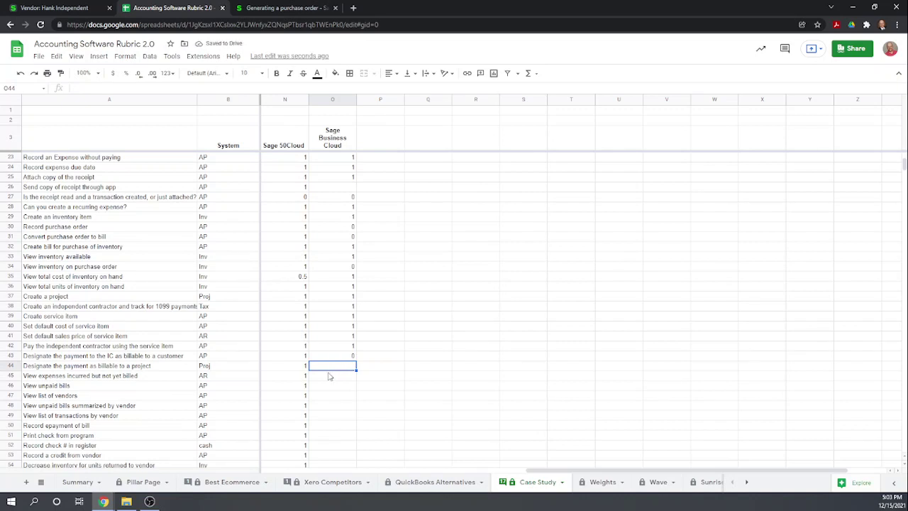
pyautogui.write('1')
pyautogui.press('Return')
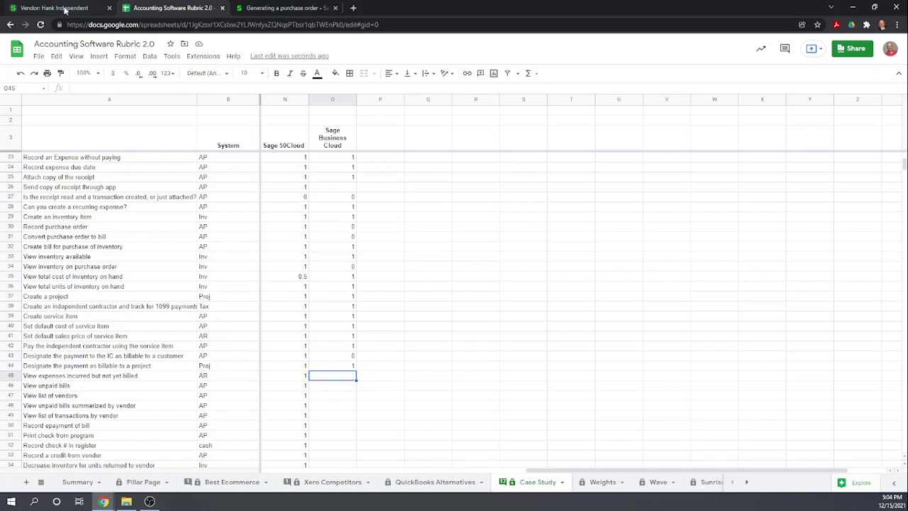
# Switch back to Sage Accounting and filter the expenses list to bills with status Unpaid
pyautogui.click(65, 8)
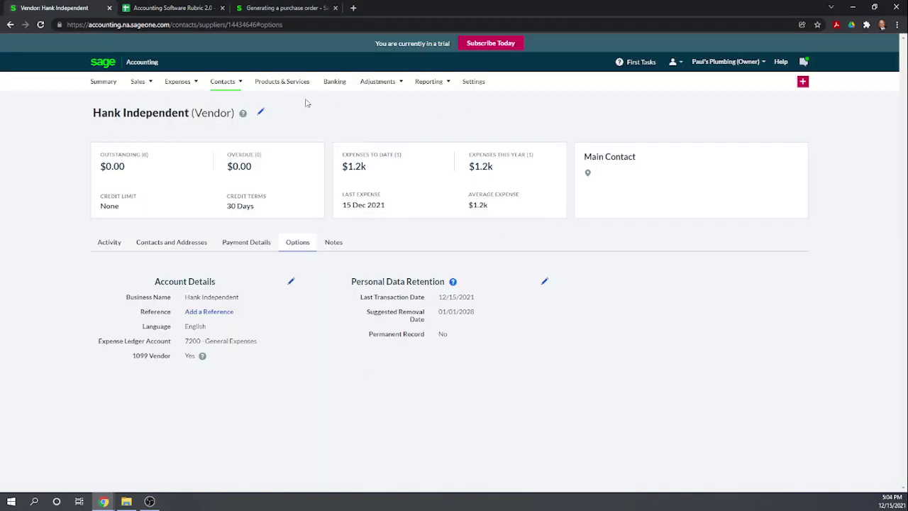
pyautogui.click(179, 82)
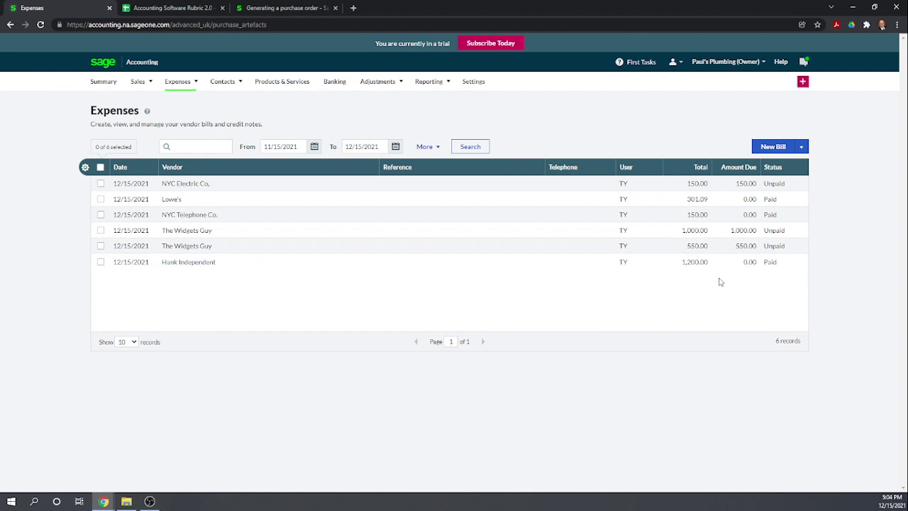
pyautogui.click(437, 150)
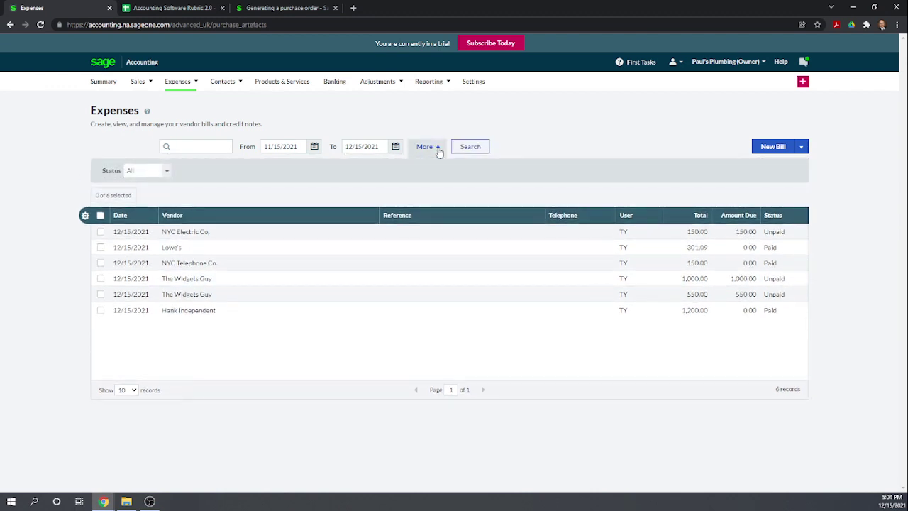
pyautogui.click(167, 172)
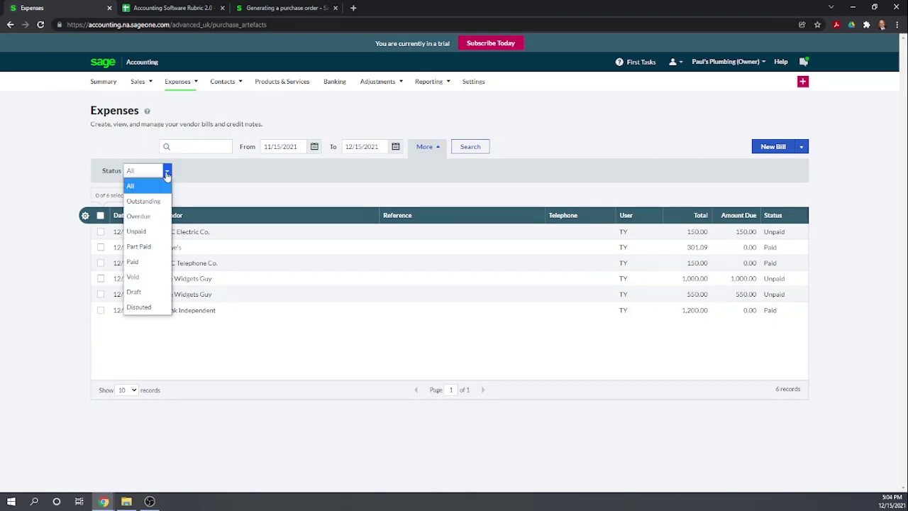
pyautogui.click(147, 205)
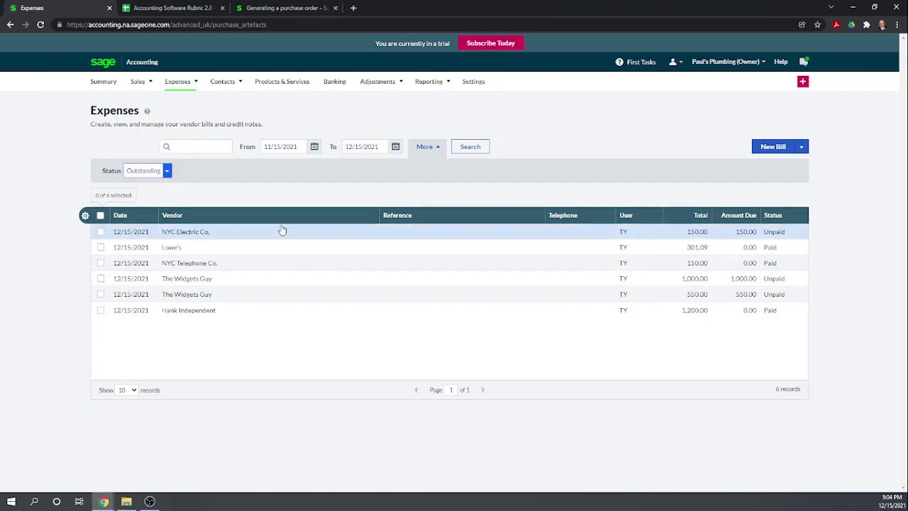
pyautogui.click(168, 172)
pyautogui.click(155, 234)
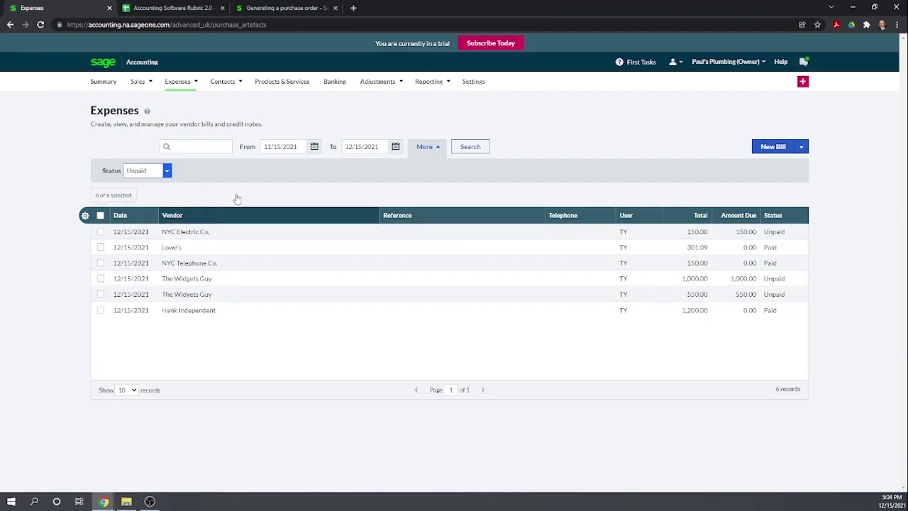
pyautogui.click(293, 184)
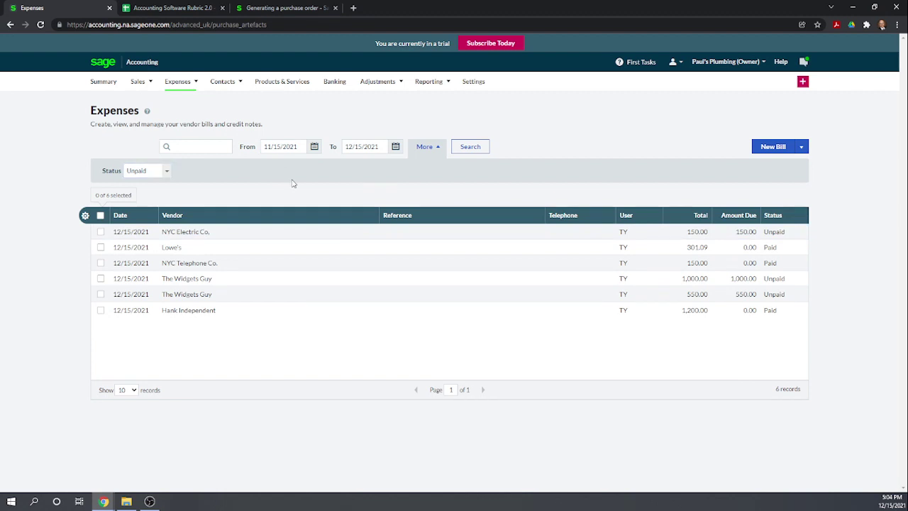
pyautogui.click(465, 150)
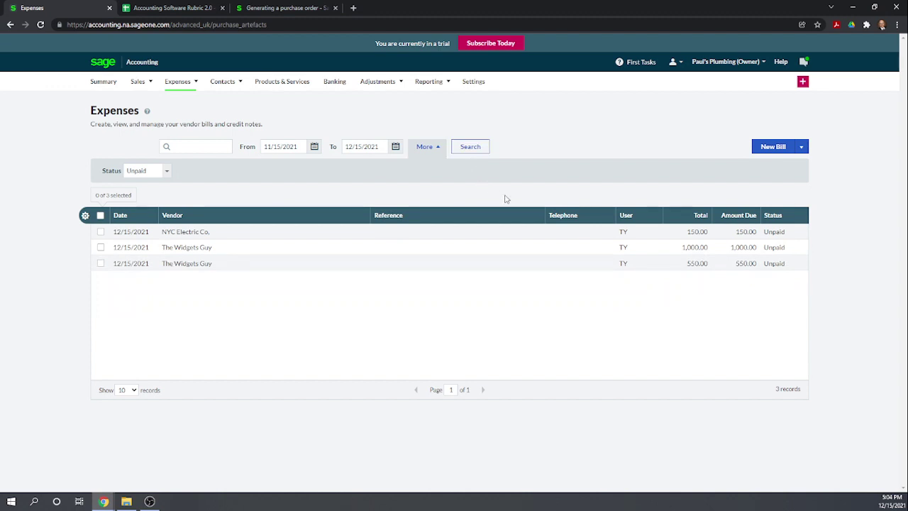
# View the list of vendors and open the Lowe's record to examine its transactions
pyautogui.moveTo(224, 82)
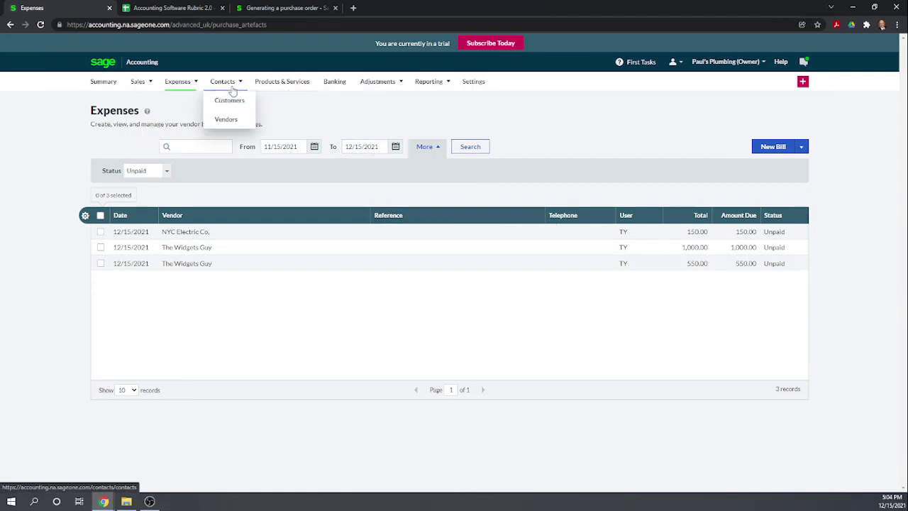
pyautogui.click(219, 125)
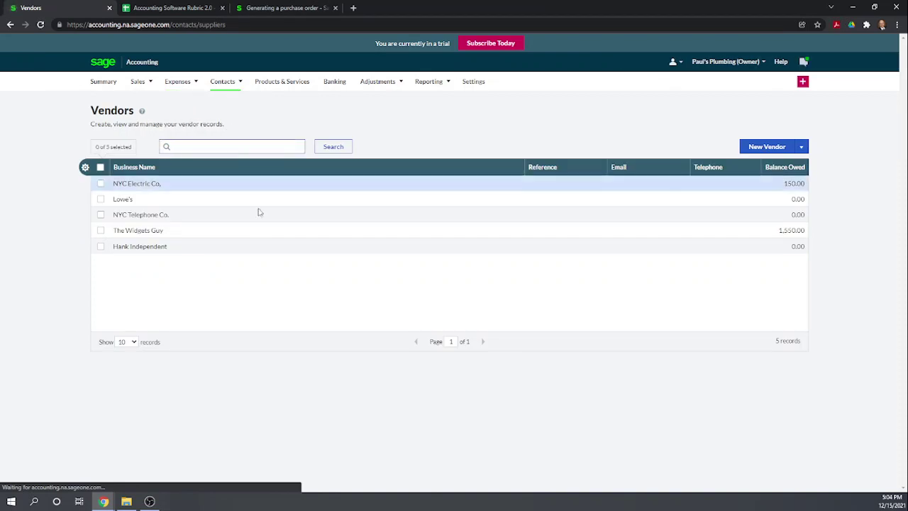
pyautogui.click(127, 199)
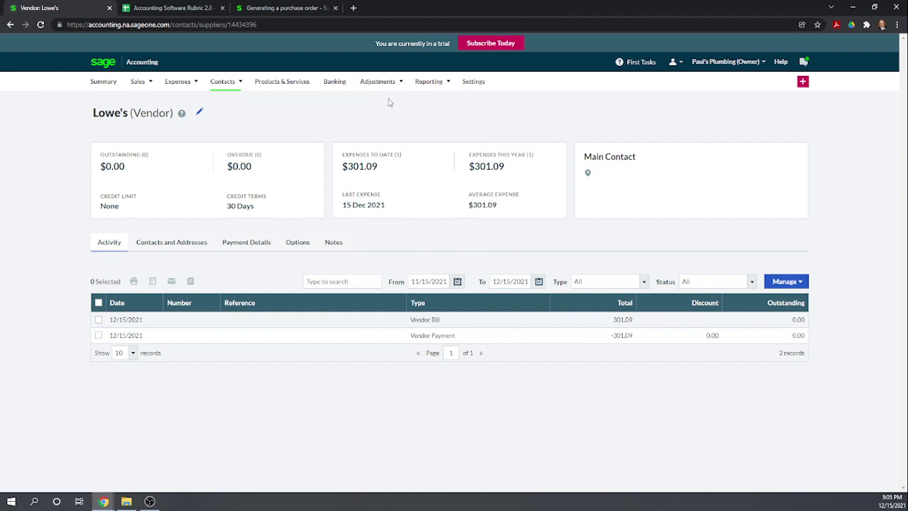
# View the expenses list, return to the vendor list and open The Widgets Guy's record to examine its outstanding bills
pyautogui.moveTo(154, 93)
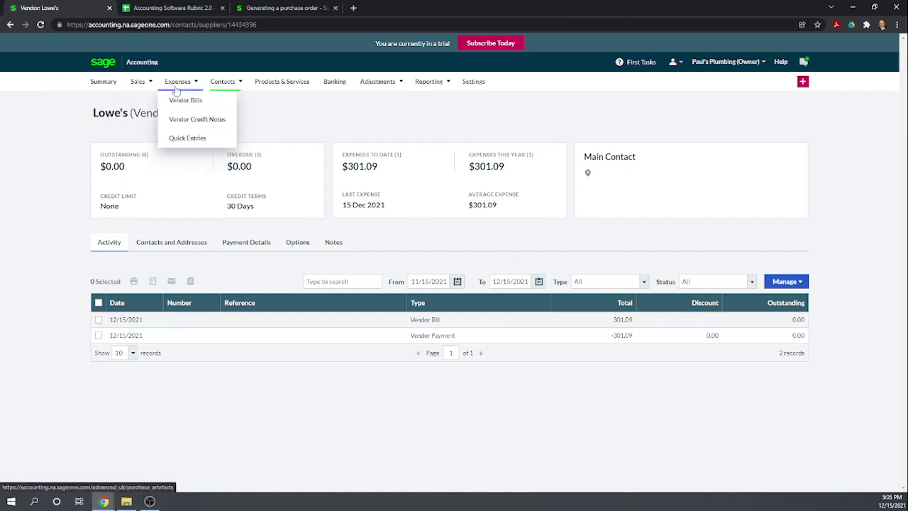
pyautogui.click(176, 83)
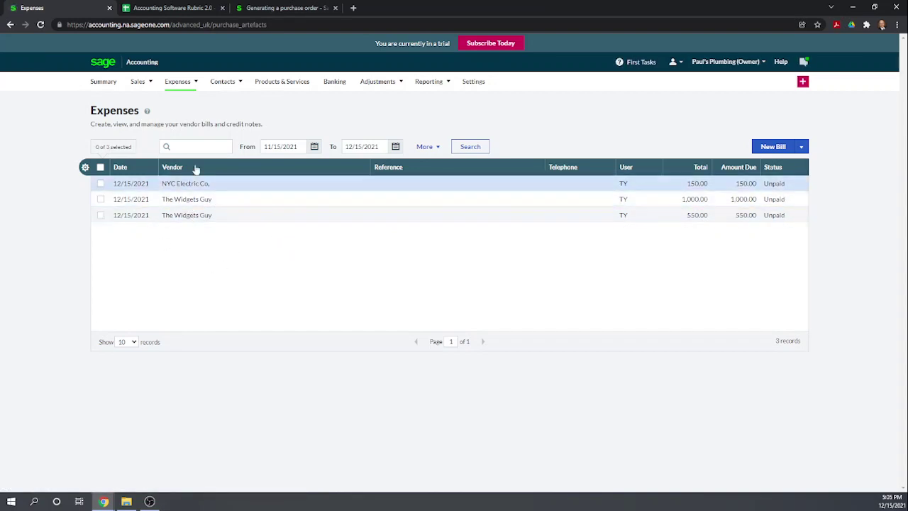
pyautogui.moveTo(234, 78)
pyautogui.click(226, 121)
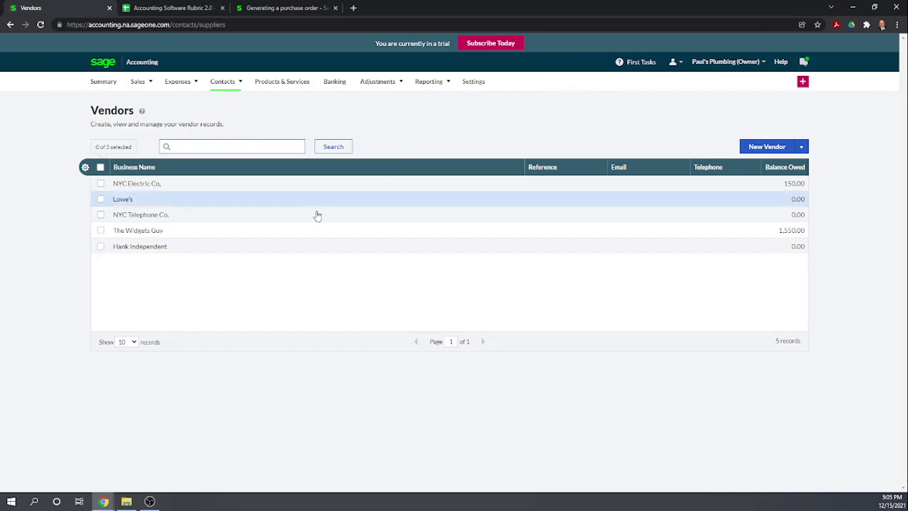
pyautogui.click(144, 235)
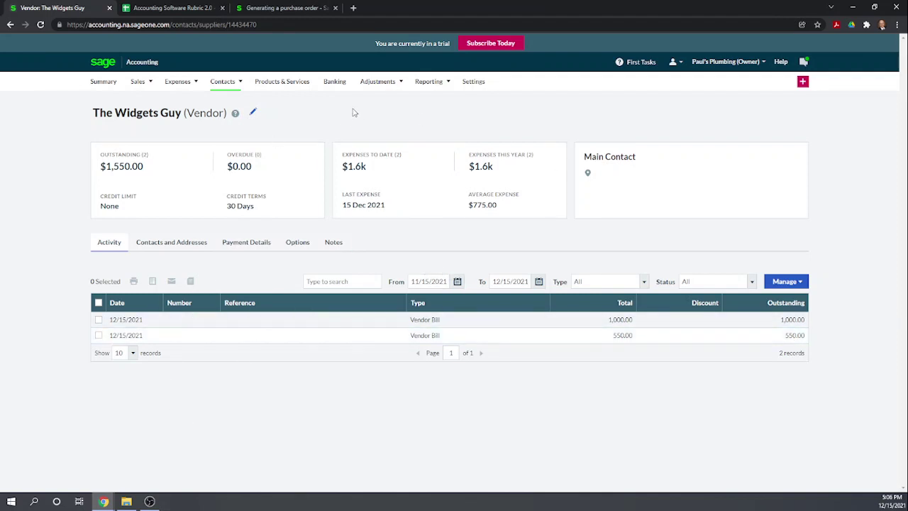
# In the rubric spreadsheet, score Sage Business Cloud 1 for each task from viewing expenses not yet billed (row 45) through viewing transactions by vendor (row 49)
pyautogui.click(143, 7)
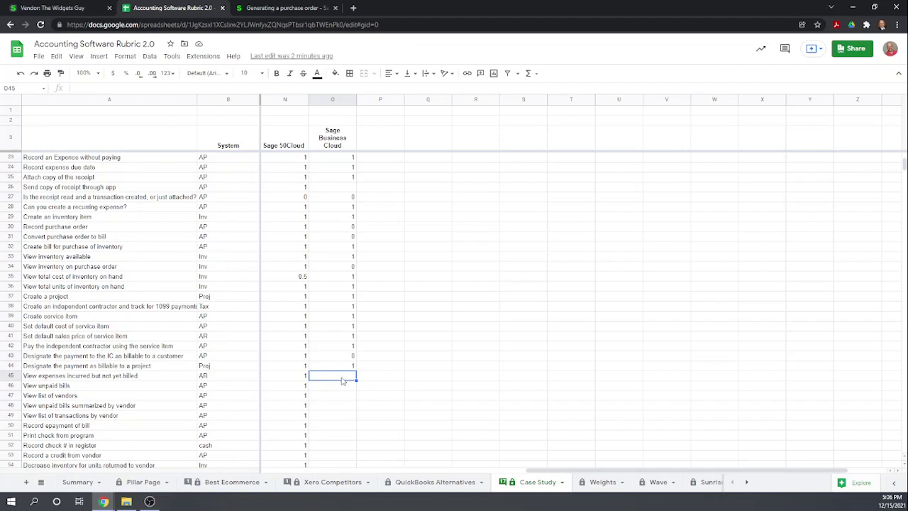
pyautogui.write('1')
pyautogui.press('Return')
pyautogui.write('1')
pyautogui.press('Return')
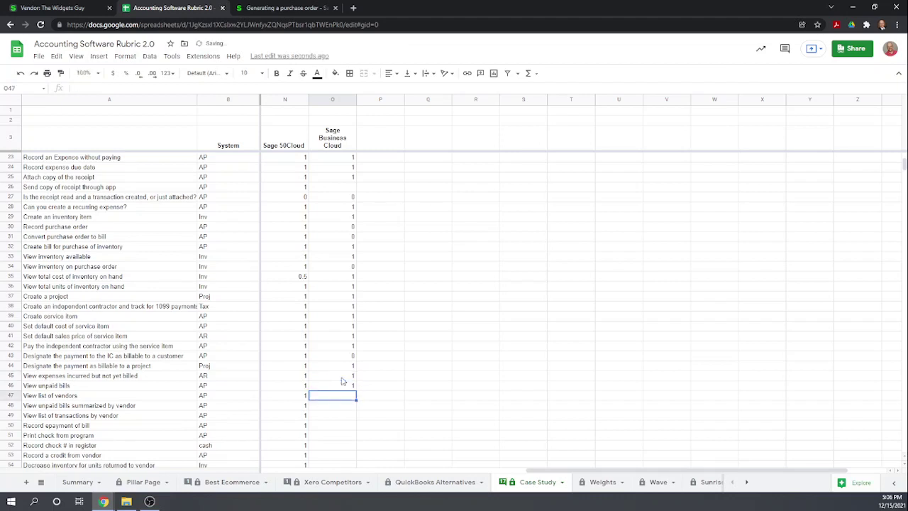
pyautogui.write('1')
pyautogui.press('Return')
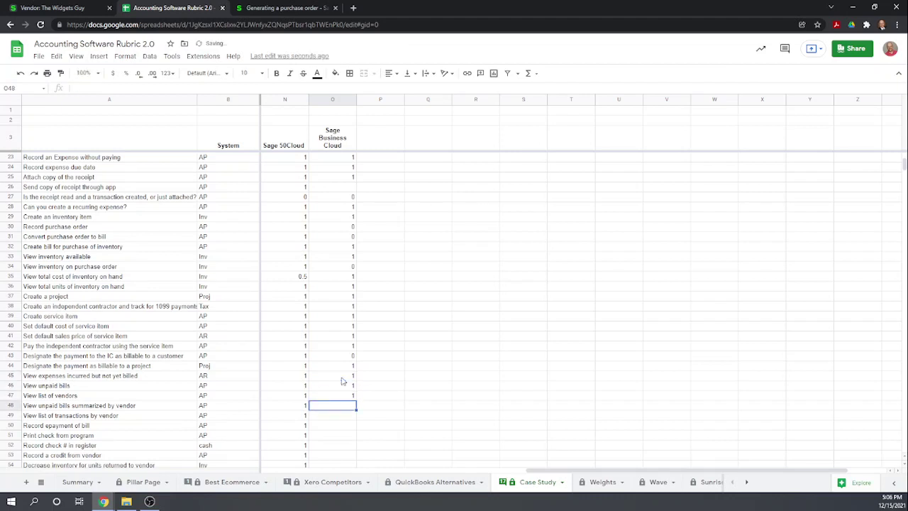
pyautogui.write('1')
pyautogui.press('Return')
pyautogui.write('1')
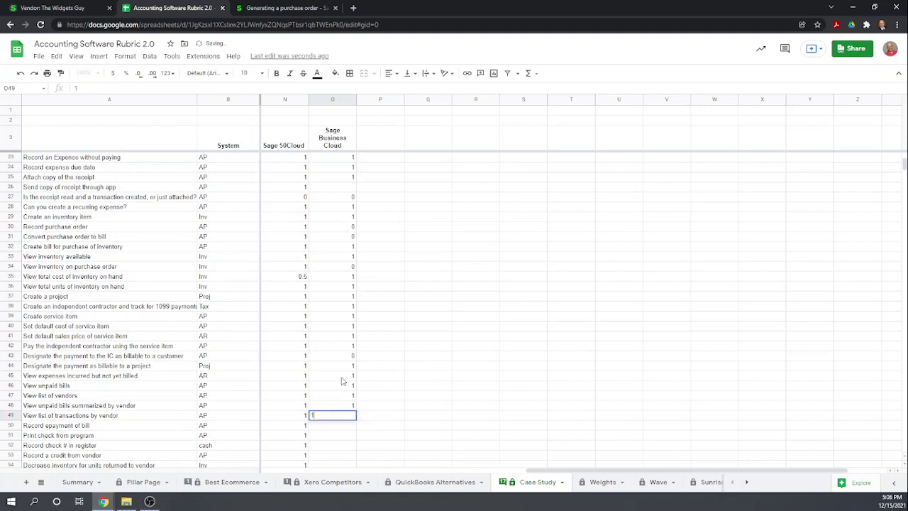
pyautogui.press('Return')
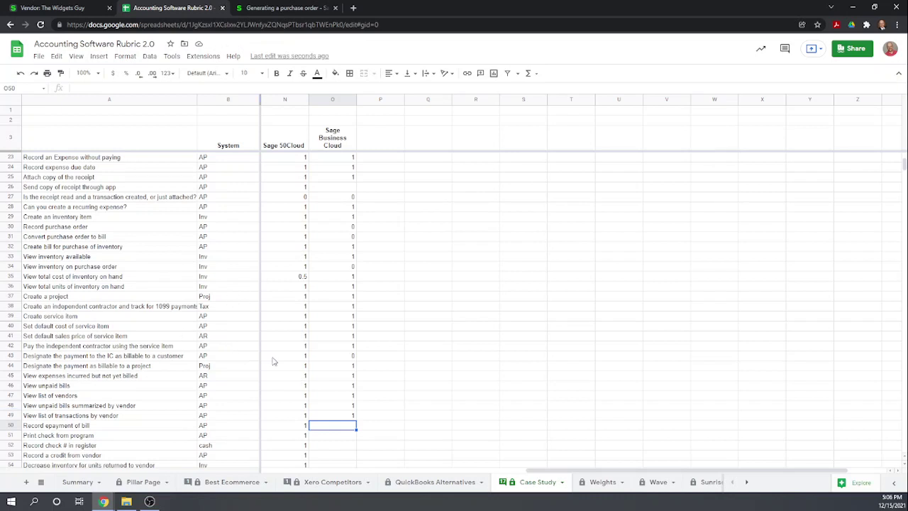
pyautogui.scroll(-2, 277, 360)
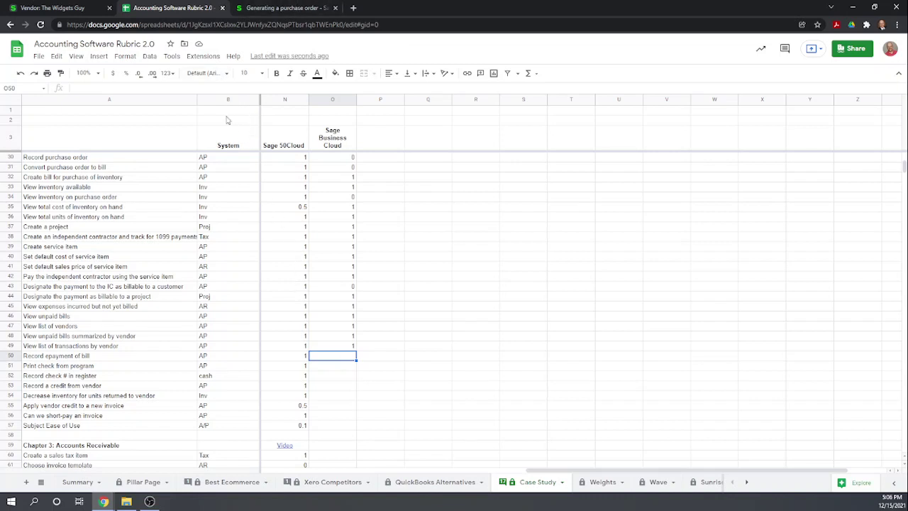
# Switch back to Sage Accounting and open the unpaid NYC Electric Co. bill from the expenses list
pyautogui.click(29, 9)
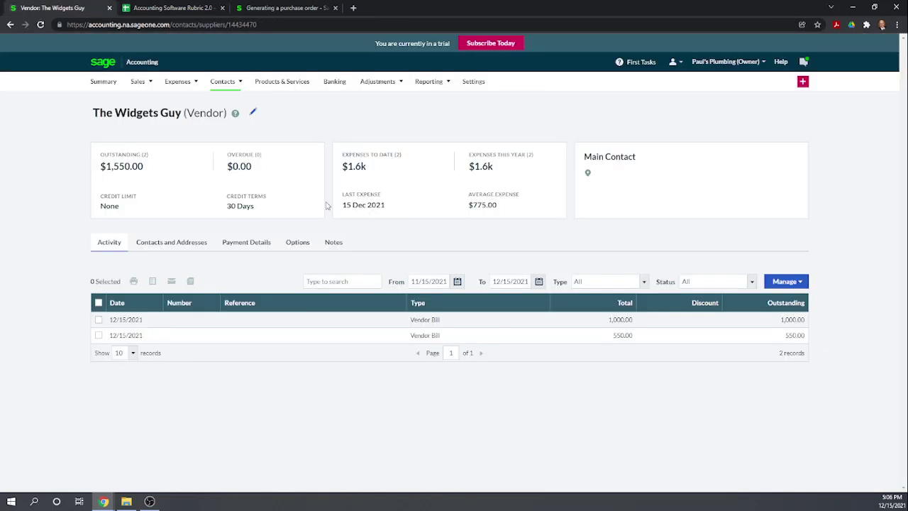
pyautogui.moveTo(177, 82)
pyautogui.click(330, 88)
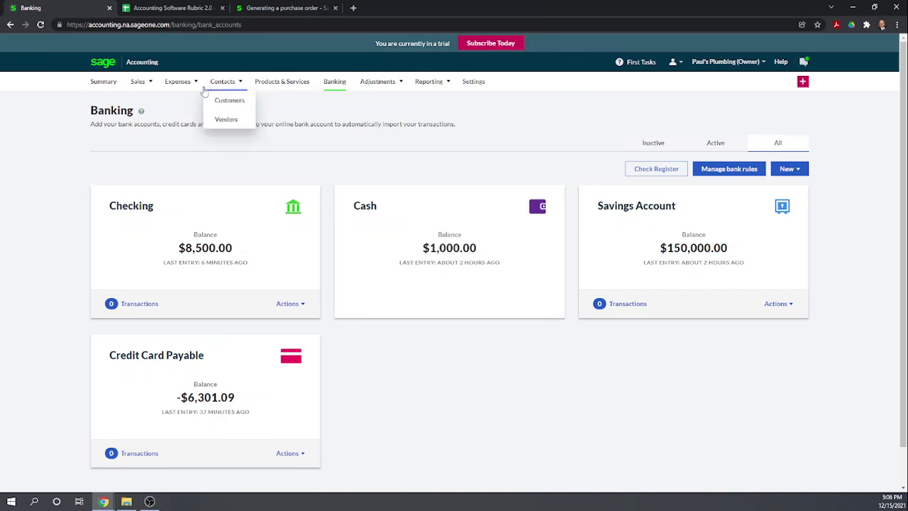
pyautogui.click(179, 87)
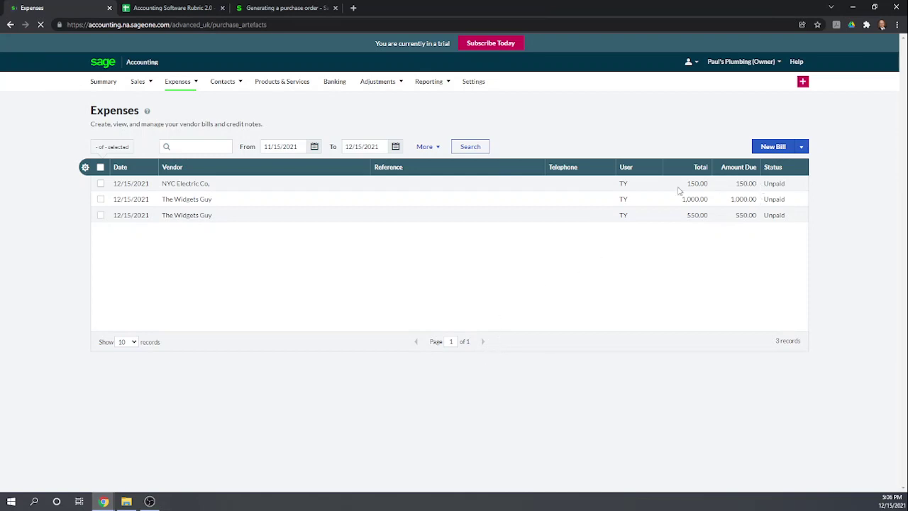
pyautogui.click(190, 185)
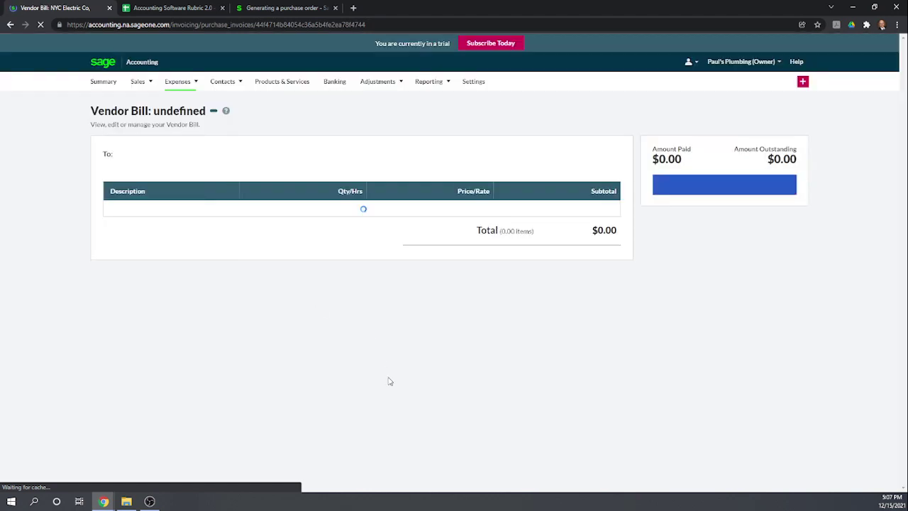
# Record a 150.00 payment for the NYC Electric Co. bill, paid from Checking (1010) with the Electronic method
pyautogui.click(678, 185)
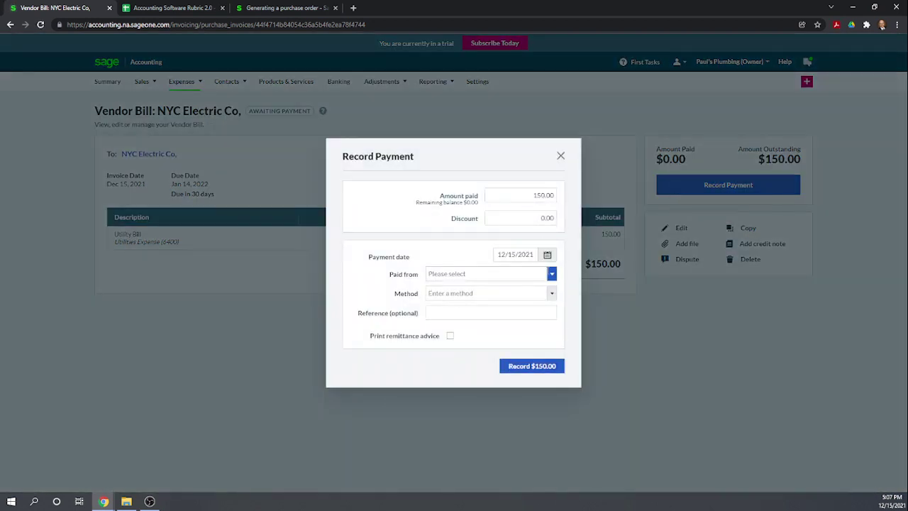
pyautogui.click(553, 277)
pyautogui.click(500, 290)
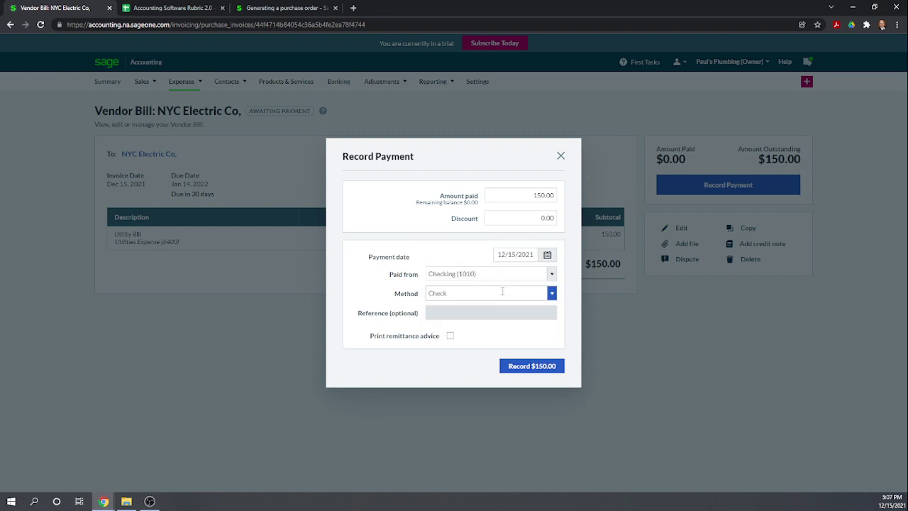
pyautogui.click(552, 294)
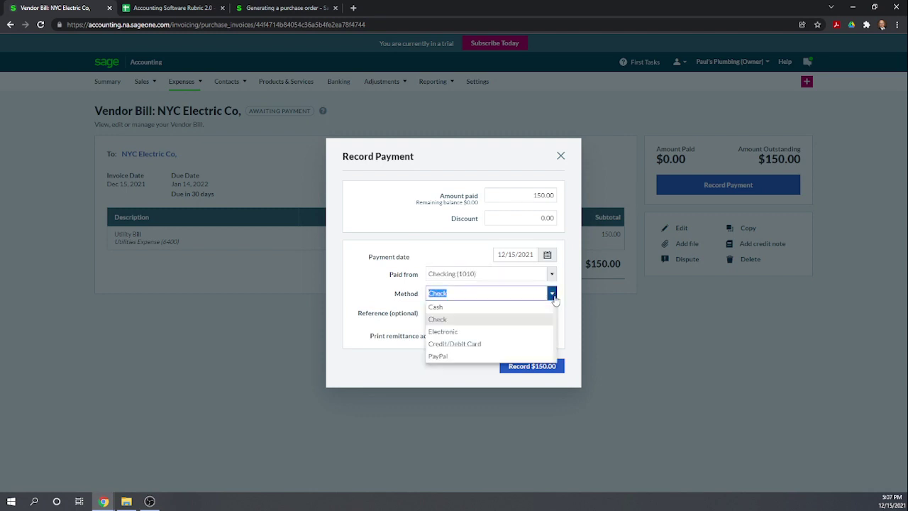
pyautogui.click(495, 332)
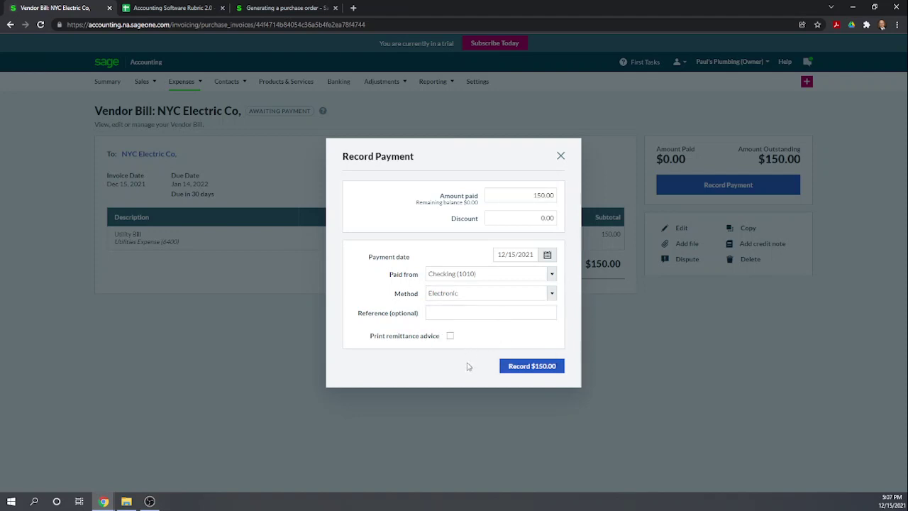
pyautogui.click(534, 367)
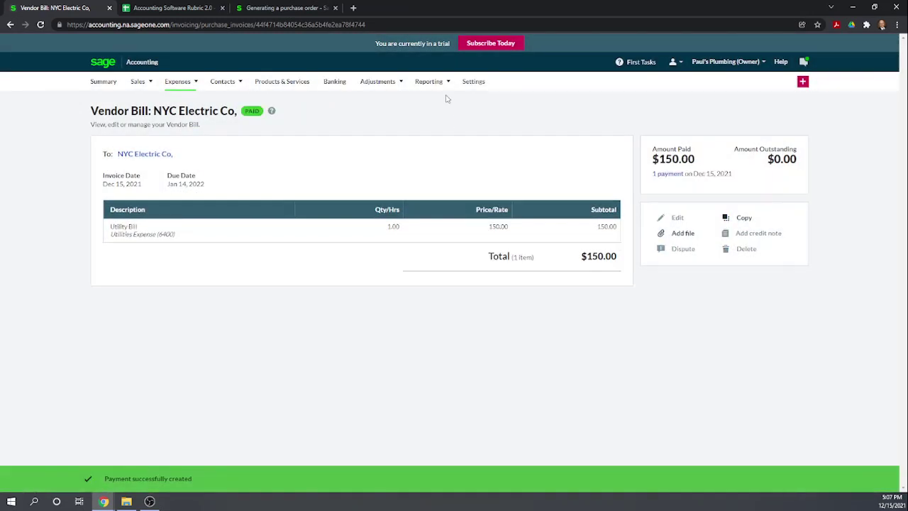
# In the rubric spreadsheet, score Sage Business Cloud 1 for bill payment, check printing and recording the check number (rows 50 to 52)
pyautogui.click(171, 8)
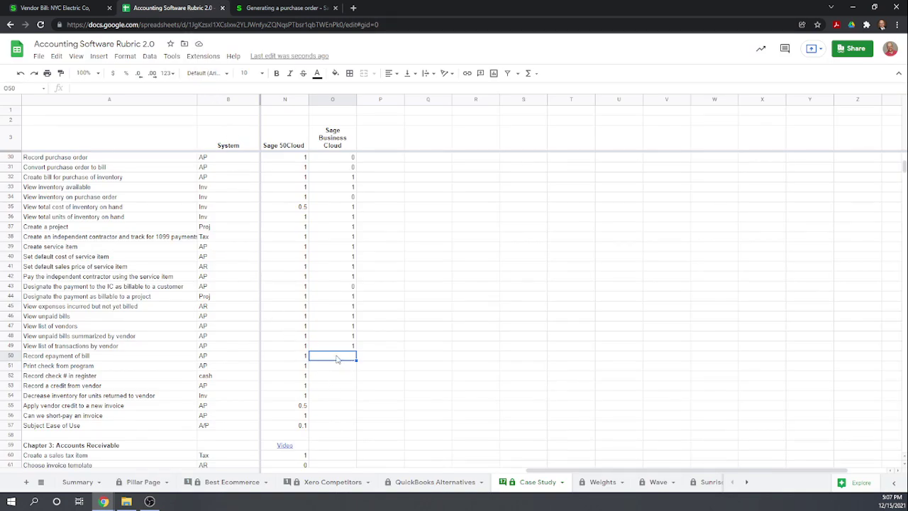
pyautogui.write('1')
pyautogui.press('Return')
pyautogui.write('1')
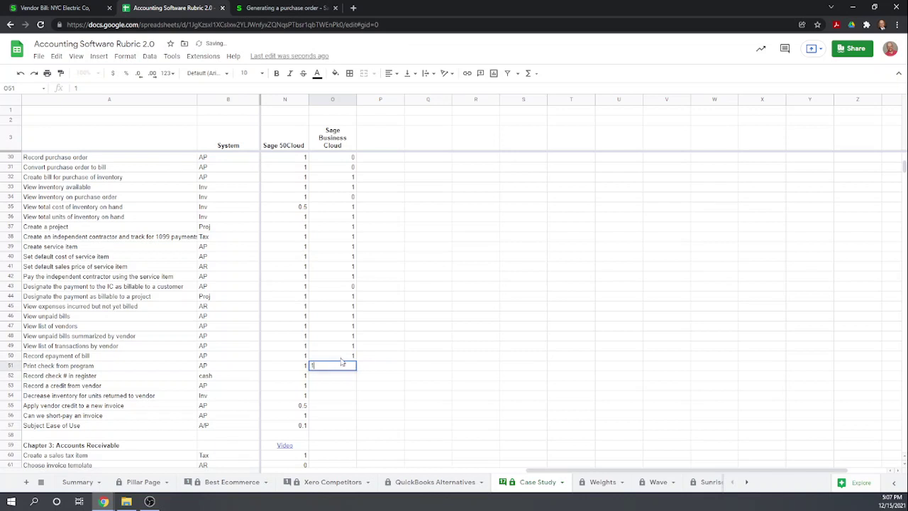
pyautogui.press('Return')
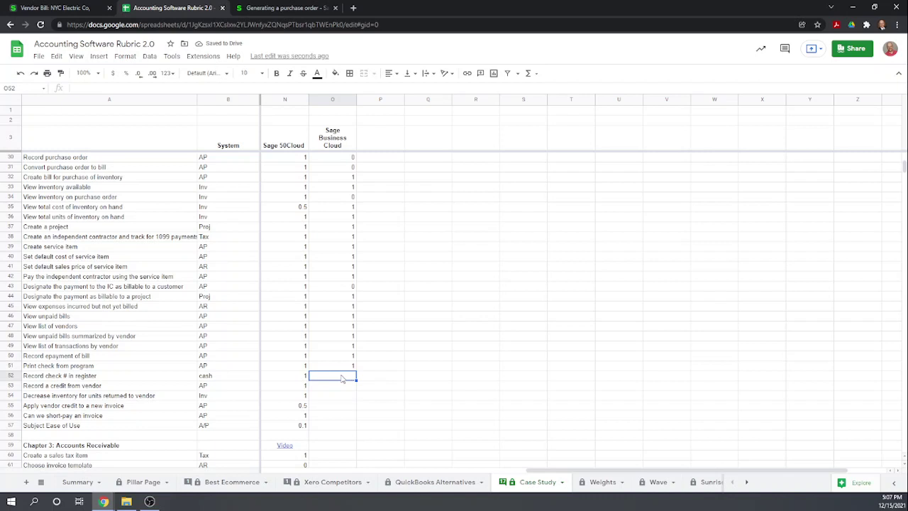
pyautogui.write('1')
pyautogui.press('Return')
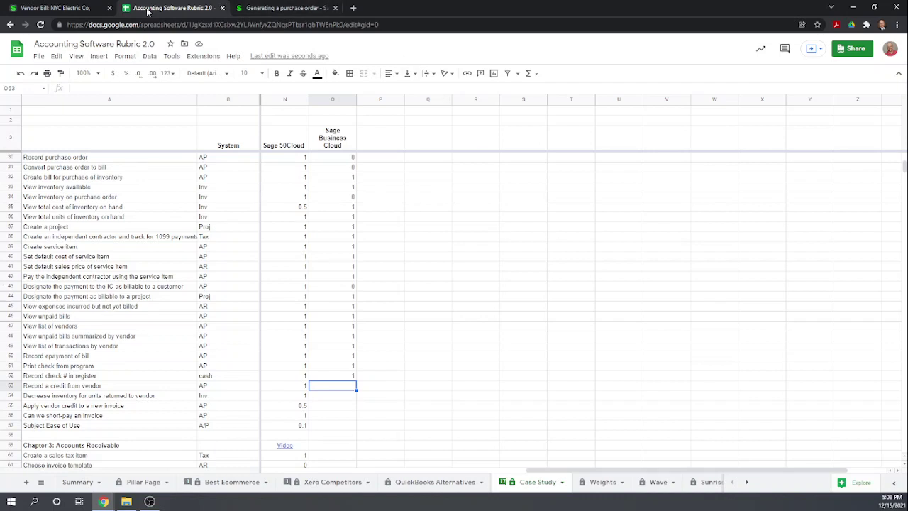
# Switch back to Sage Accounting and open The Widgets Guy's unpaid 1,000.00 bill from the expenses list
pyautogui.click(70, 10)
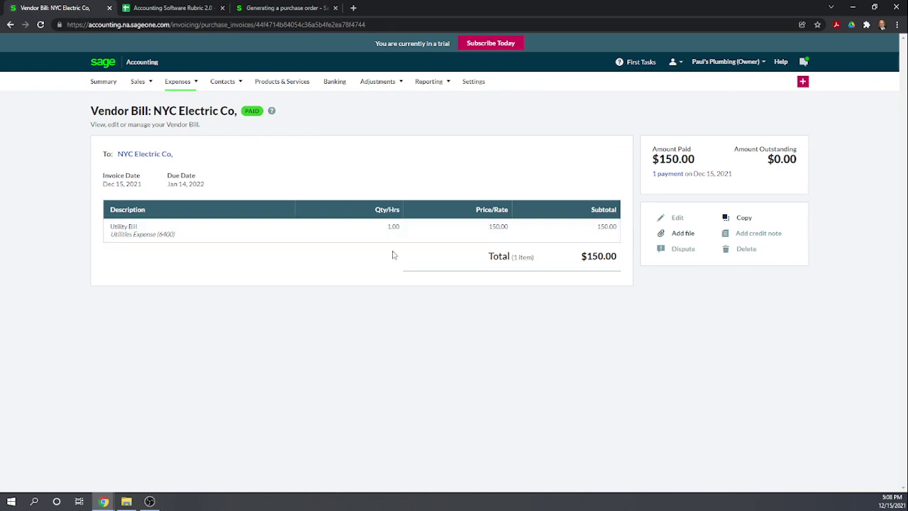
pyautogui.click(336, 84)
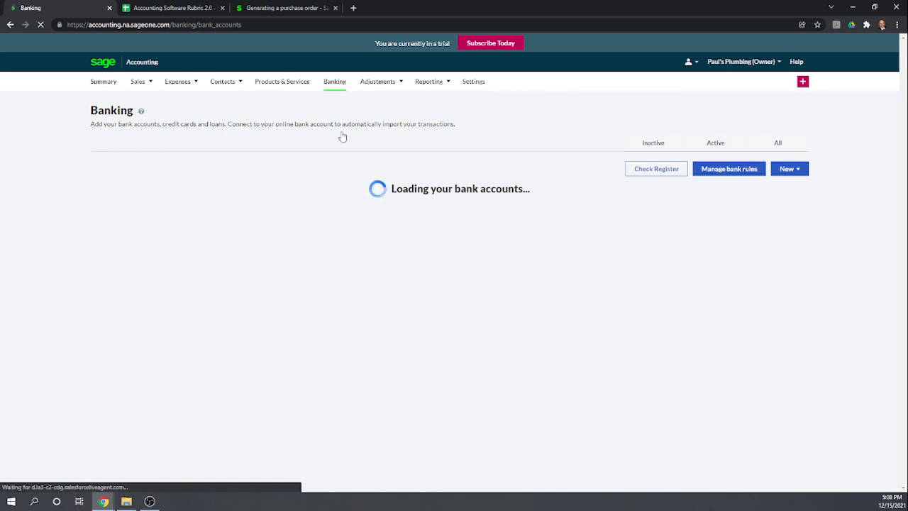
pyautogui.moveTo(163, 84)
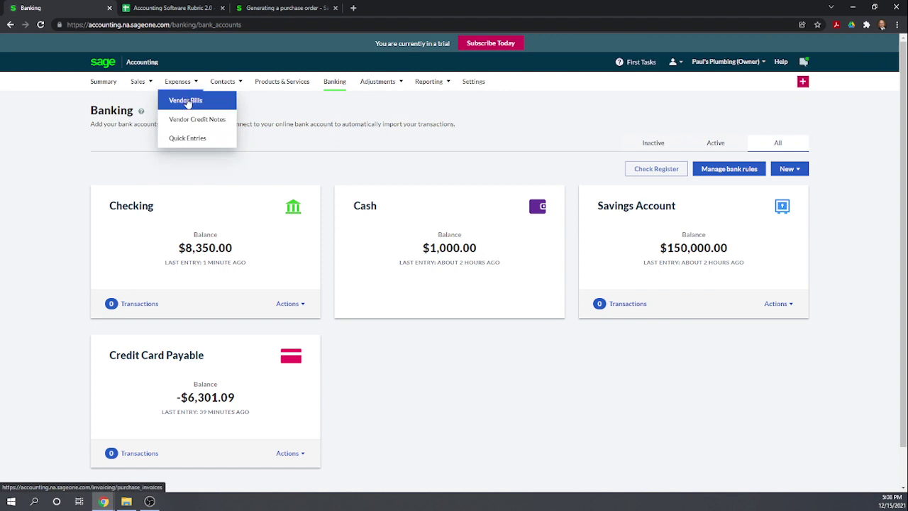
pyautogui.click(179, 84)
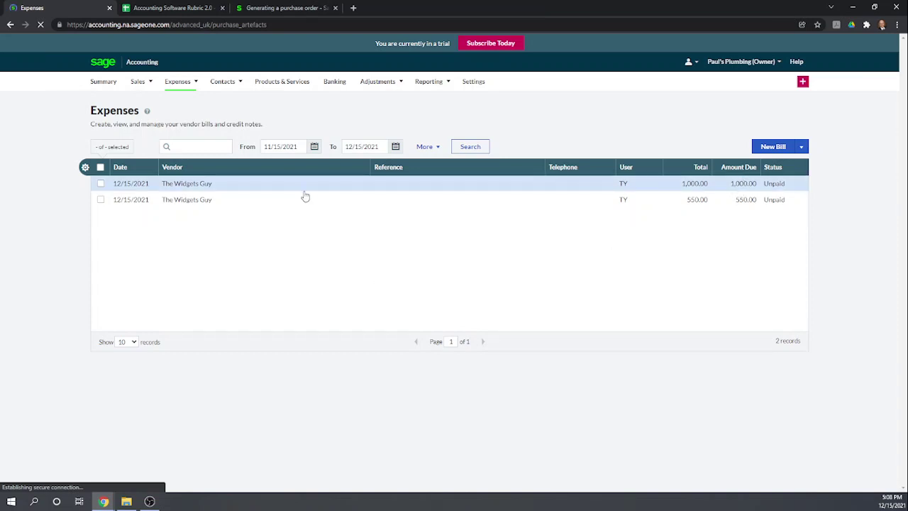
pyautogui.click(211, 186)
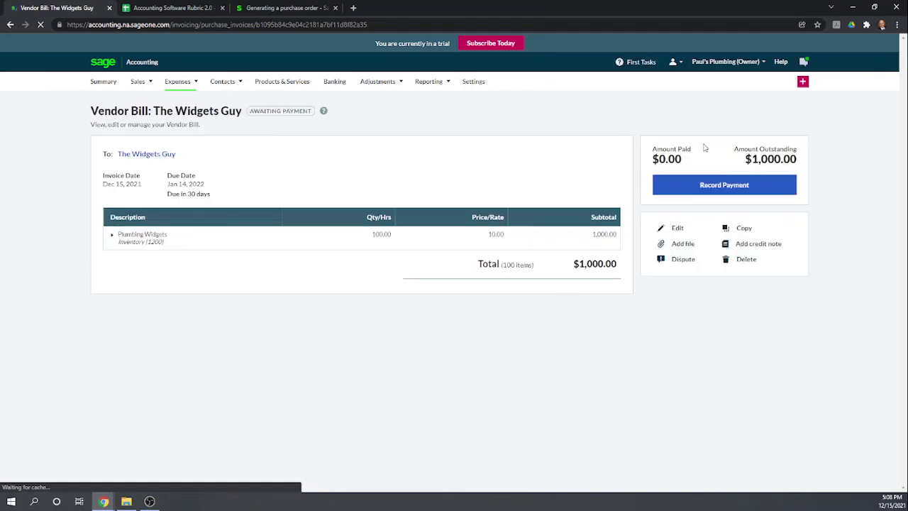
# Record a 1,000.00 payment for The Widgets Guy's bill from Checking (1010) by Check and confirm the check creation options
pyautogui.click(719, 188)
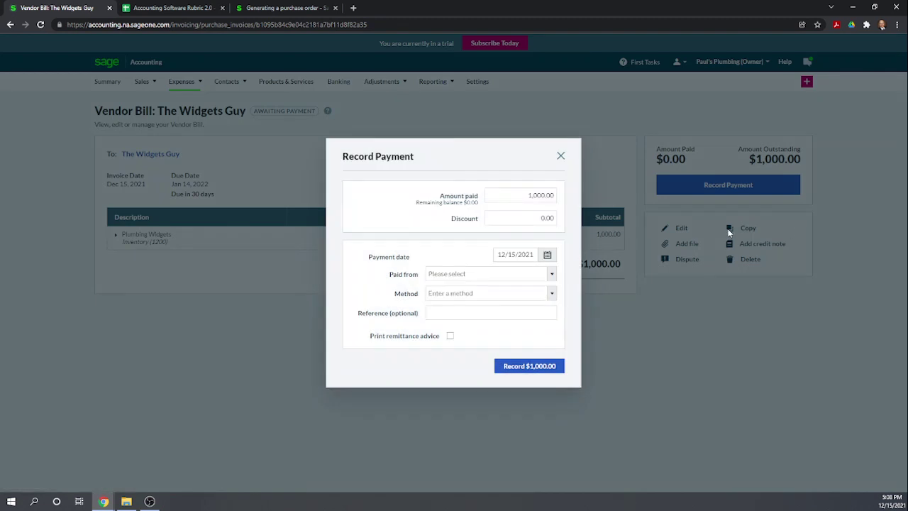
pyautogui.click(486, 273)
pyautogui.click(452, 288)
pyautogui.click(457, 293)
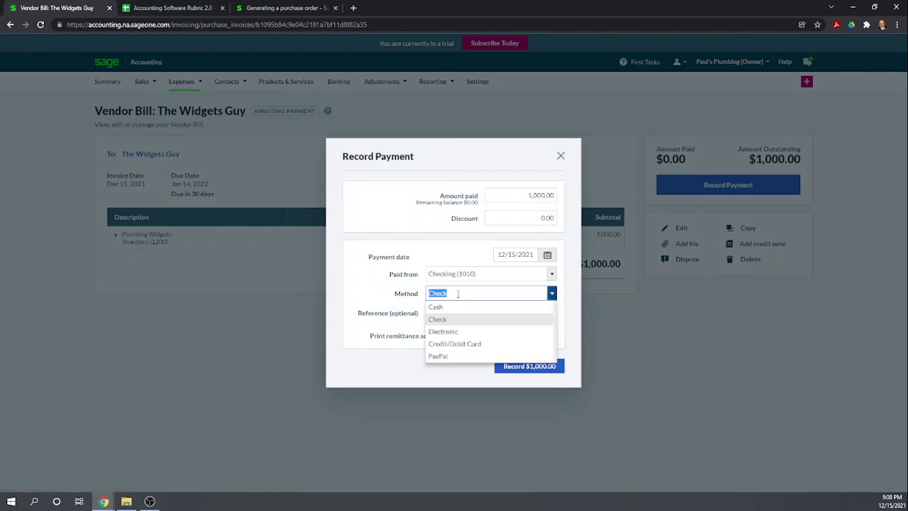
pyautogui.click(440, 320)
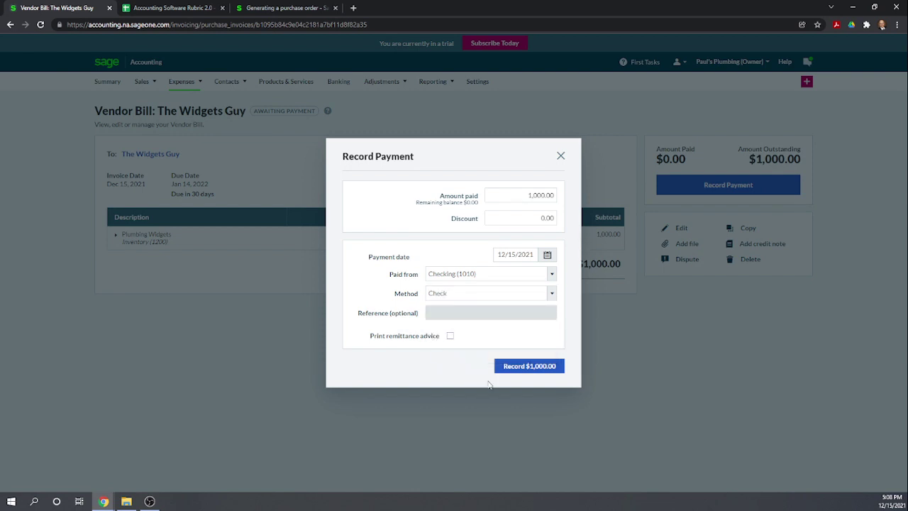
pyautogui.click(517, 374)
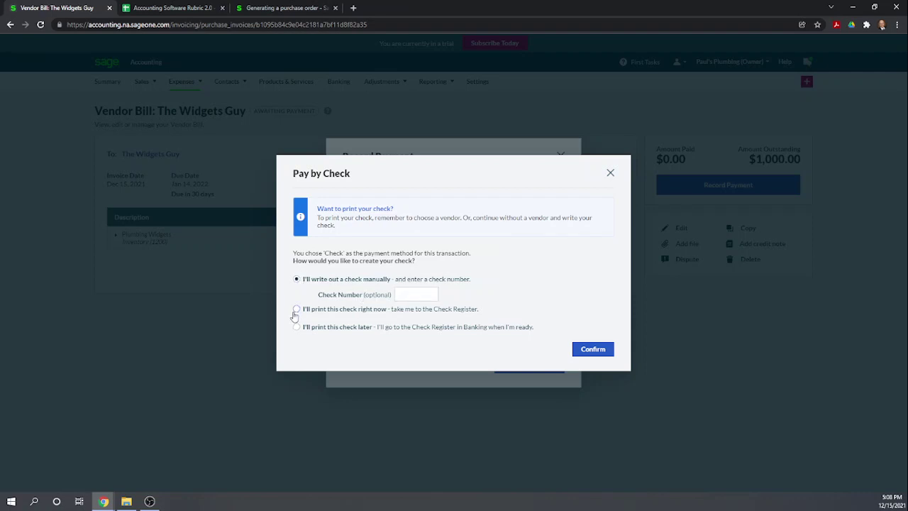
pyautogui.click(593, 350)
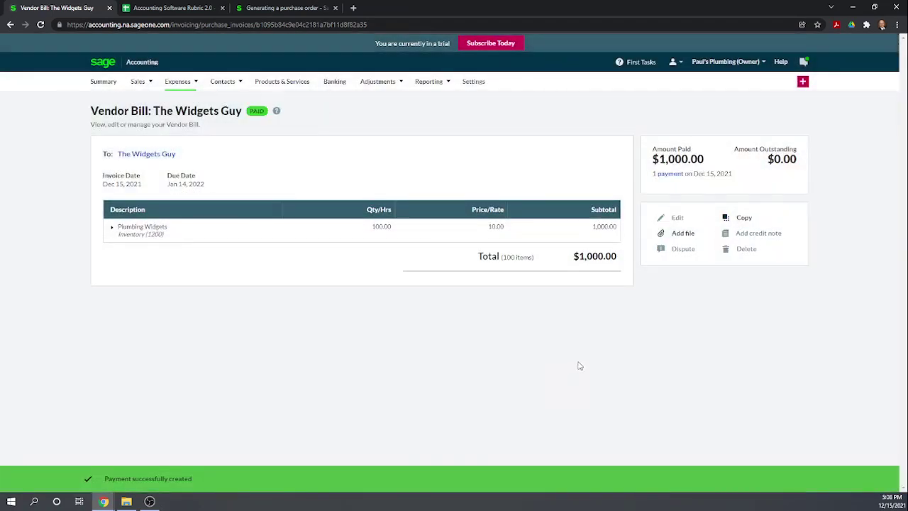
# Record a partial 400.00 payment on The Widgets Guy's 550.00 bill from Checking (1010) by Check, confirming a manually written check
pyautogui.click(179, 84)
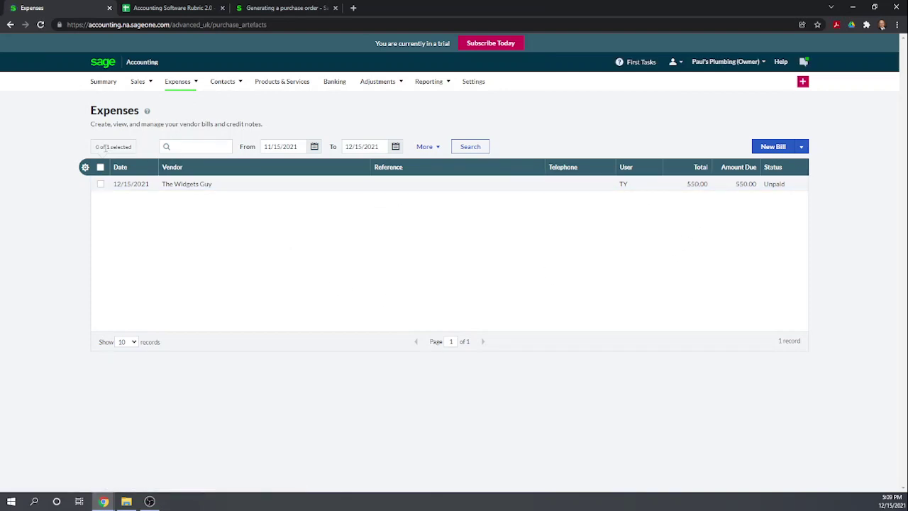
pyautogui.click(185, 185)
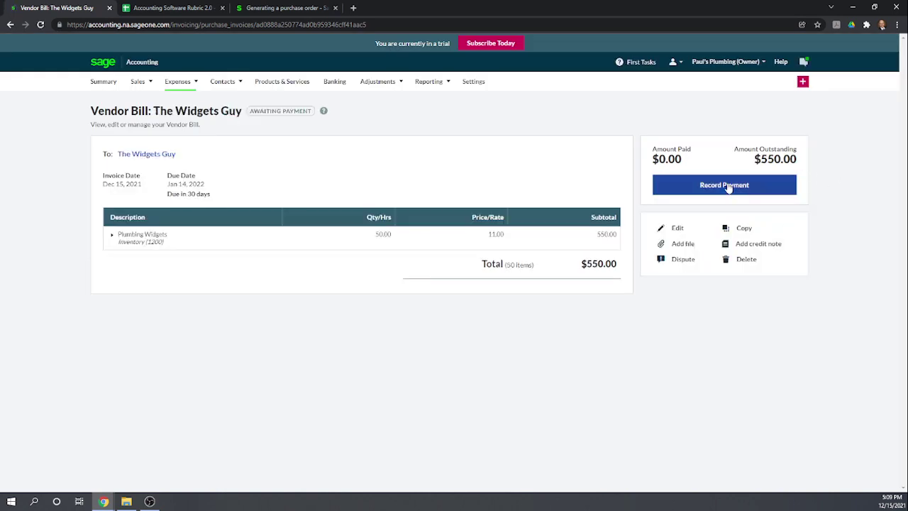
pyautogui.click(728, 186)
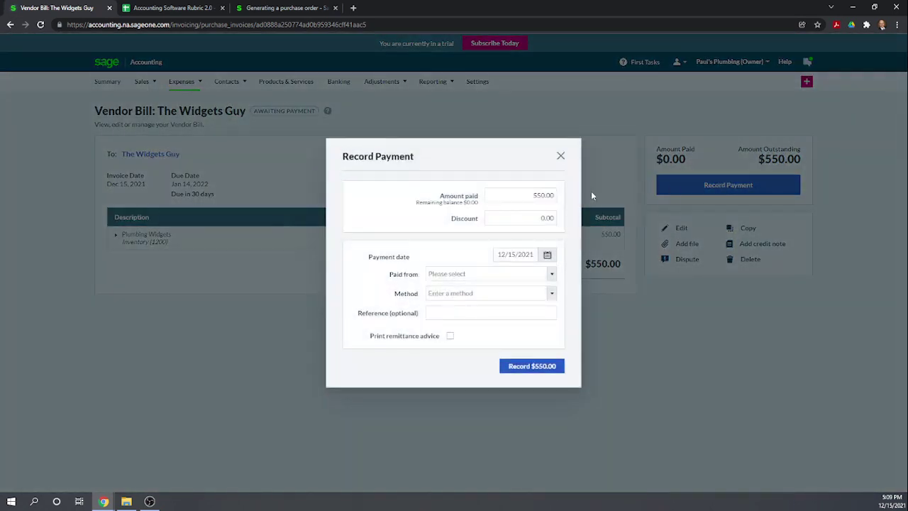
pyautogui.click(516, 197)
pyautogui.moveTo(517, 196); pyautogui.dragTo(569, 202)
pyautogui.write('400')
pyautogui.click(391, 211)
pyautogui.click(487, 274)
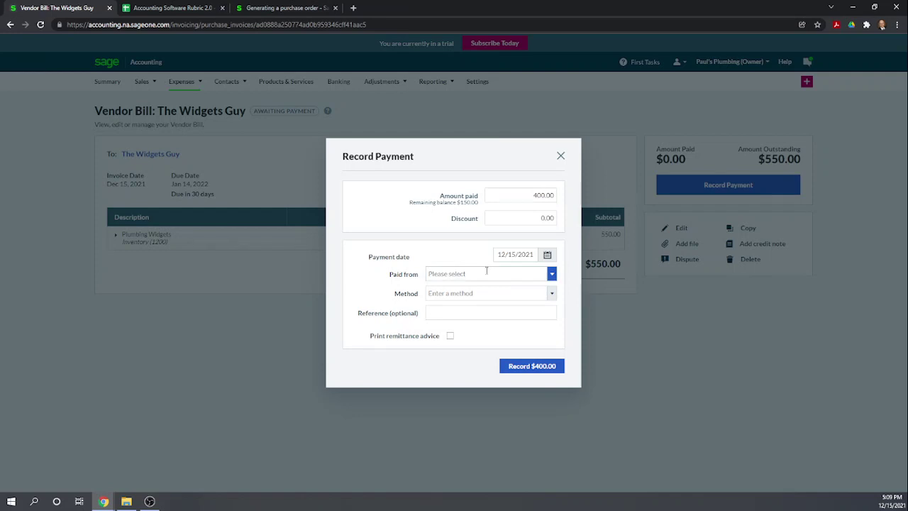
pyautogui.click(460, 289)
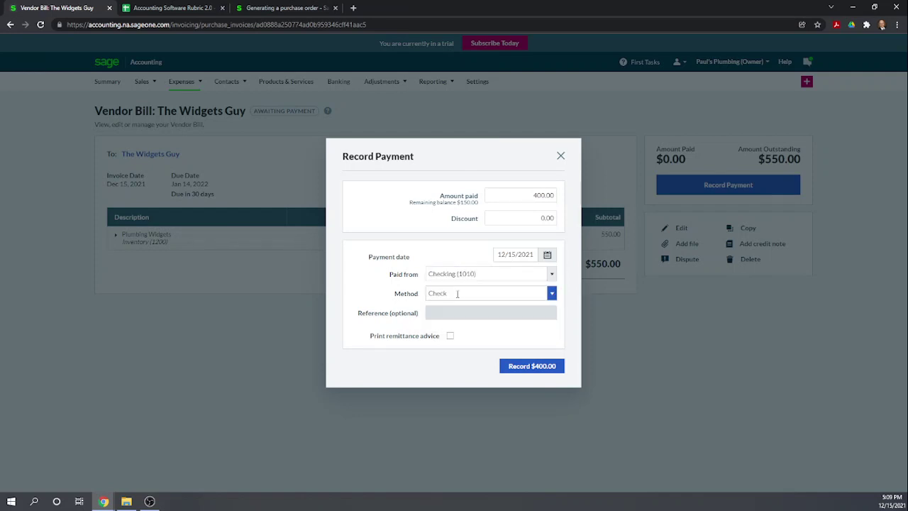
pyautogui.click(523, 368)
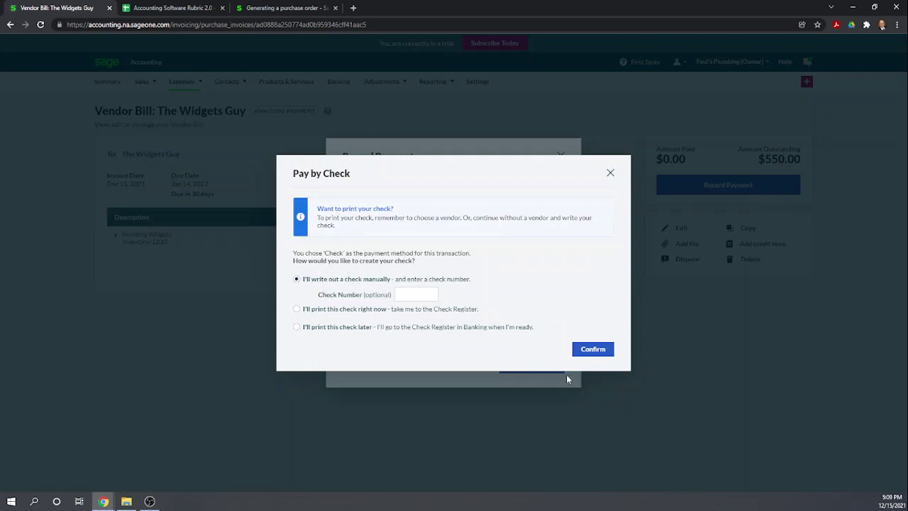
pyautogui.click(593, 355)
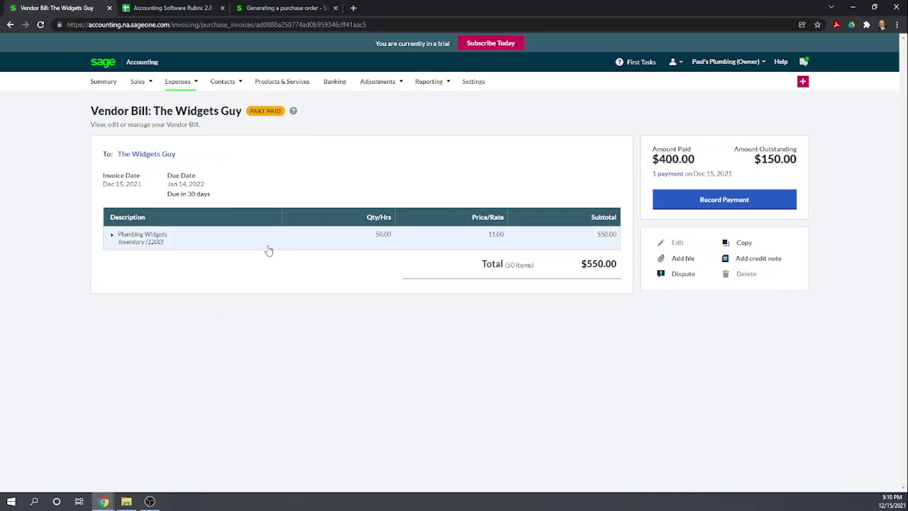
# Create and save a vendor credit note for The Widgets Guy with 1 Plumbing Widgets item at 11.00
pyautogui.moveTo(177, 77)
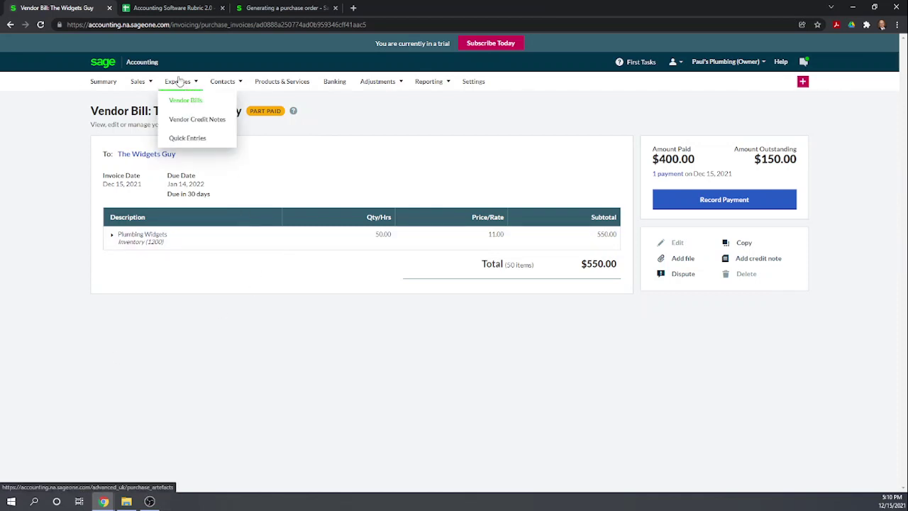
pyautogui.click(193, 120)
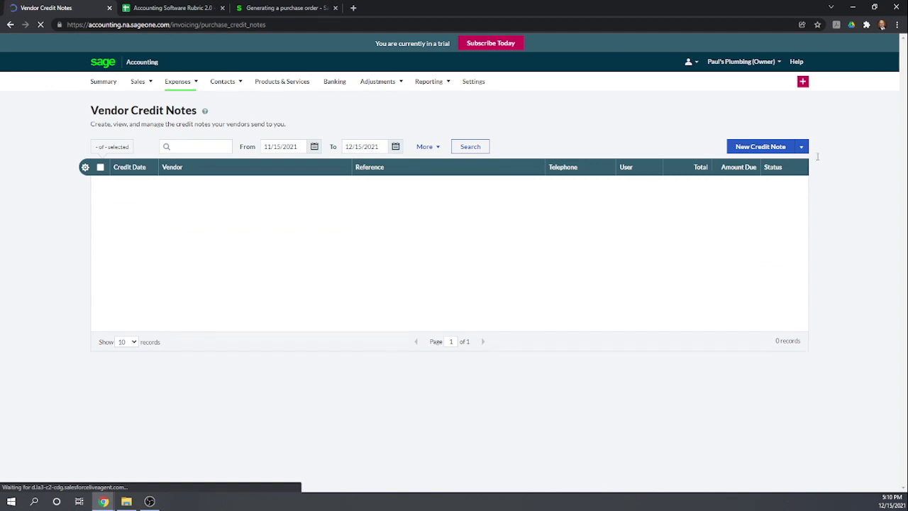
pyautogui.click(771, 149)
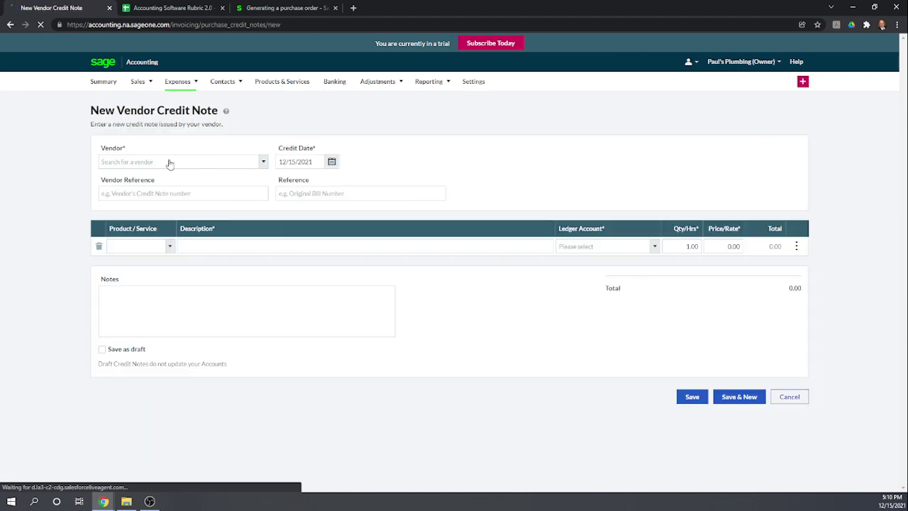
pyautogui.click(262, 162)
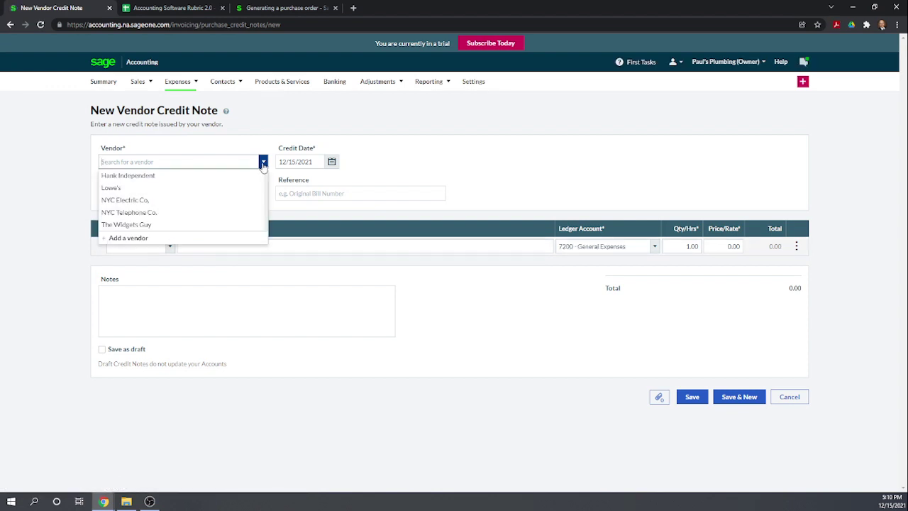
pyautogui.click(132, 227)
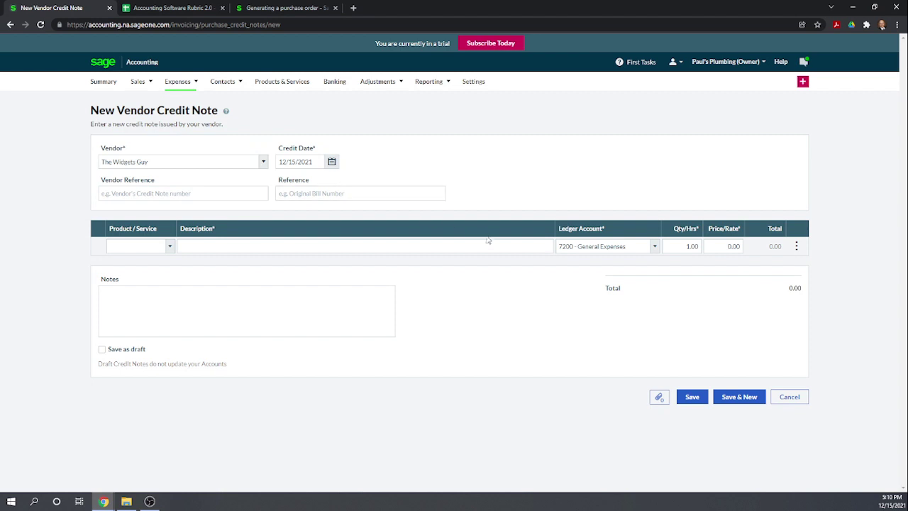
pyautogui.click(166, 246)
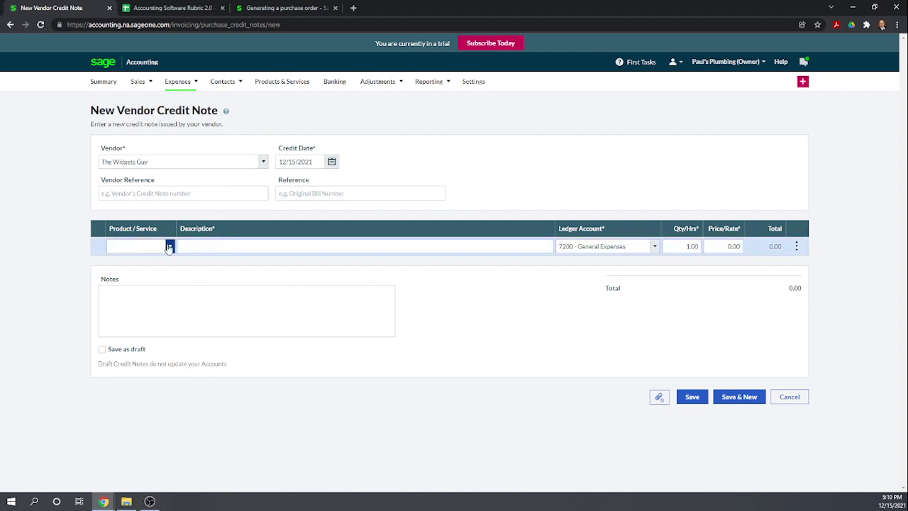
pyautogui.click(169, 246)
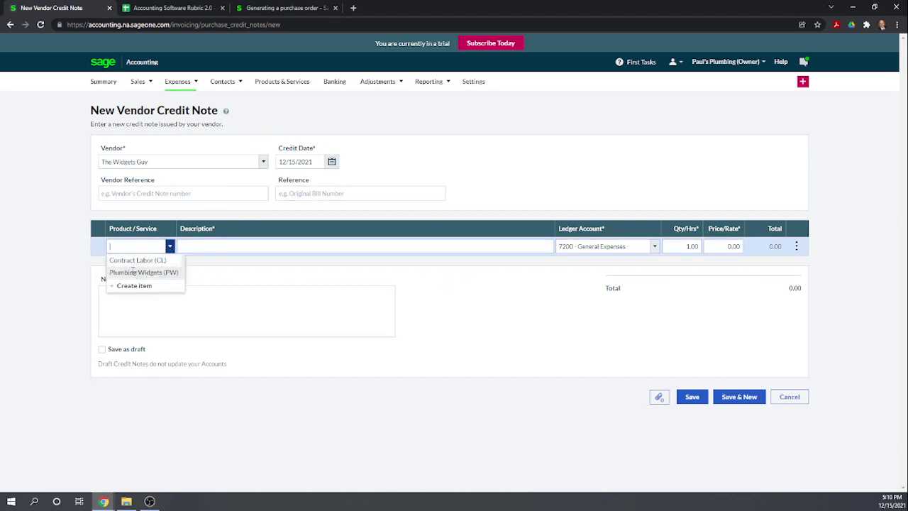
pyautogui.click(134, 270)
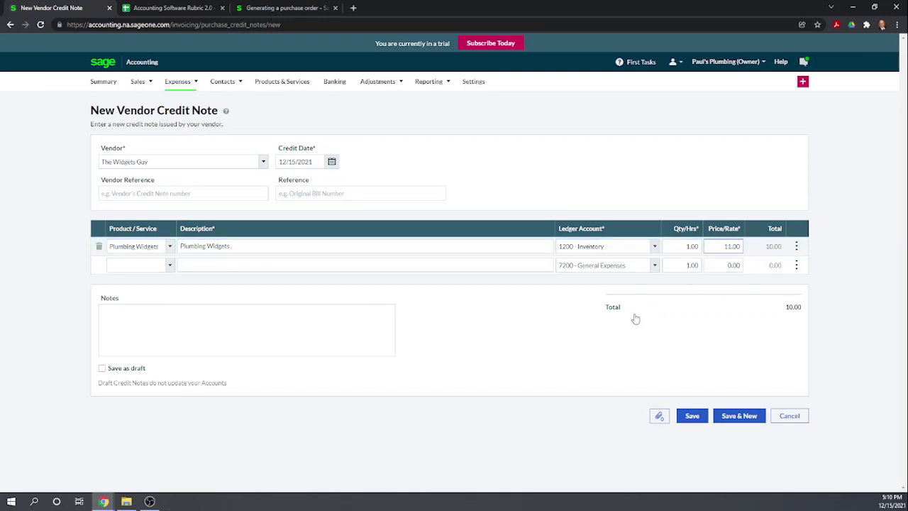
pyautogui.click(507, 326)
pyautogui.click(692, 416)
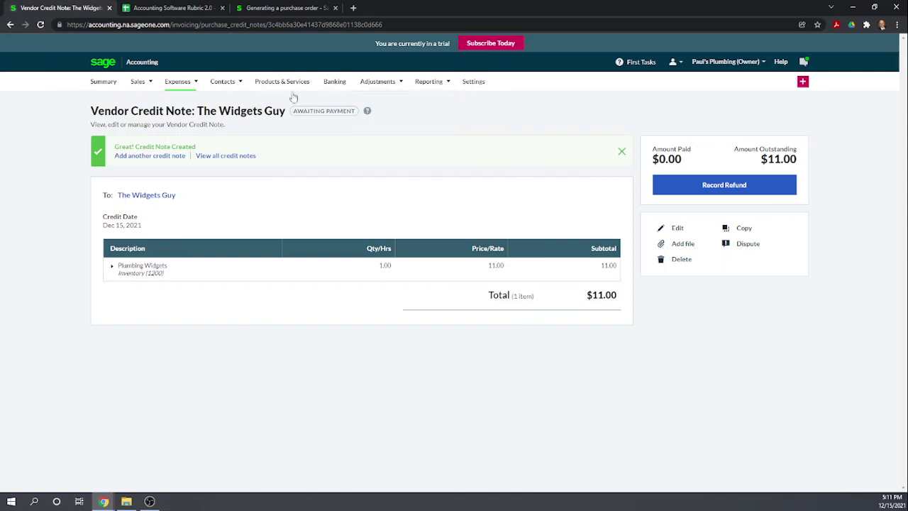
# Create and save a new vendor bill for The Widgets Guy with 10 Plumbing Widgets at 11.00 each
pyautogui.click(178, 83)
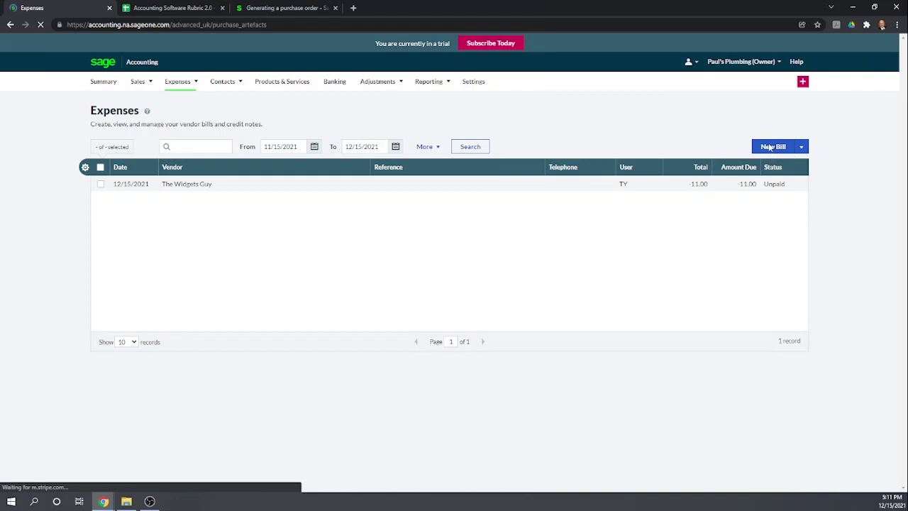
pyautogui.click(771, 147)
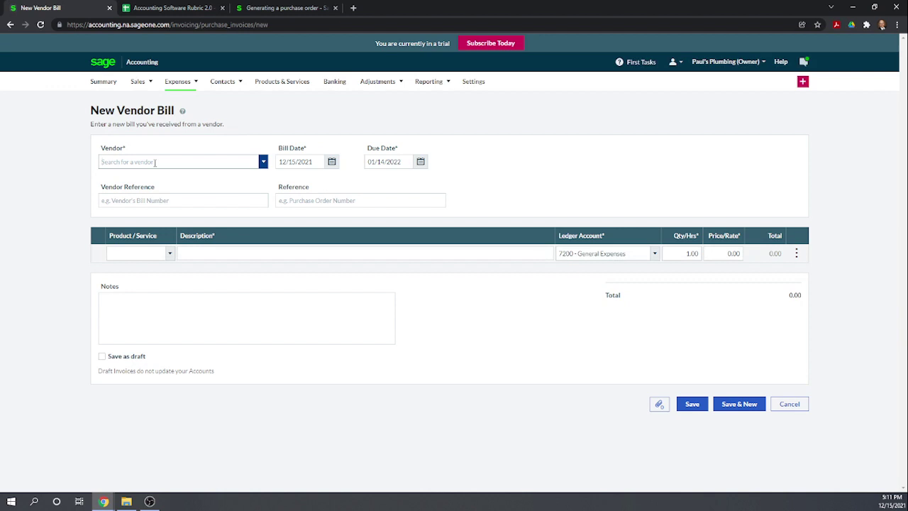
pyautogui.click(262, 160)
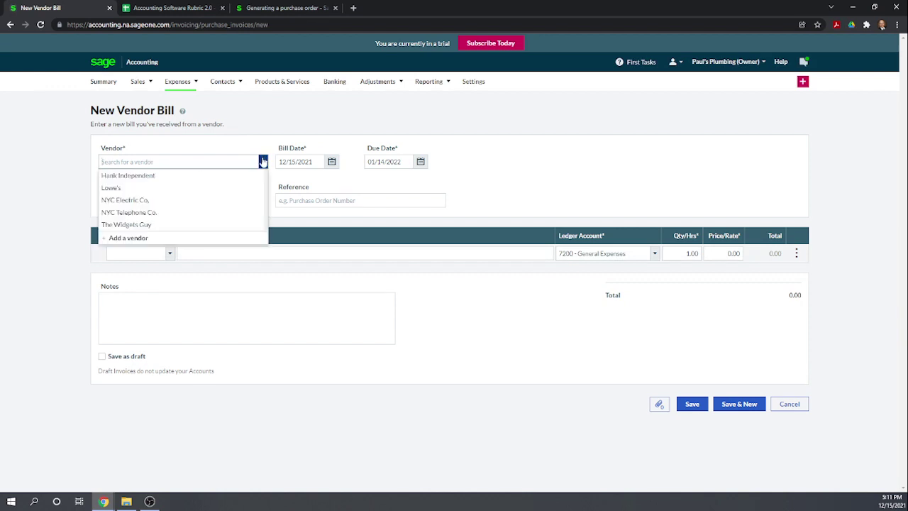
pyautogui.click(170, 226)
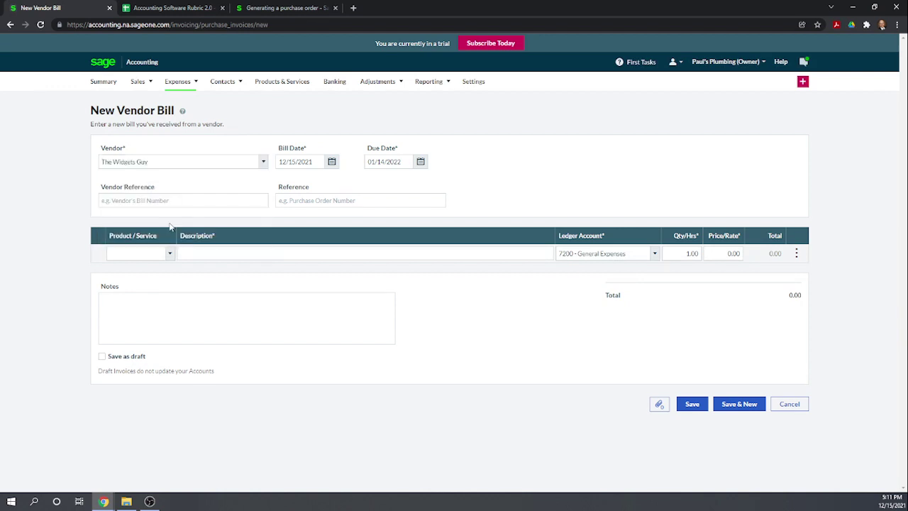
pyautogui.click(170, 253)
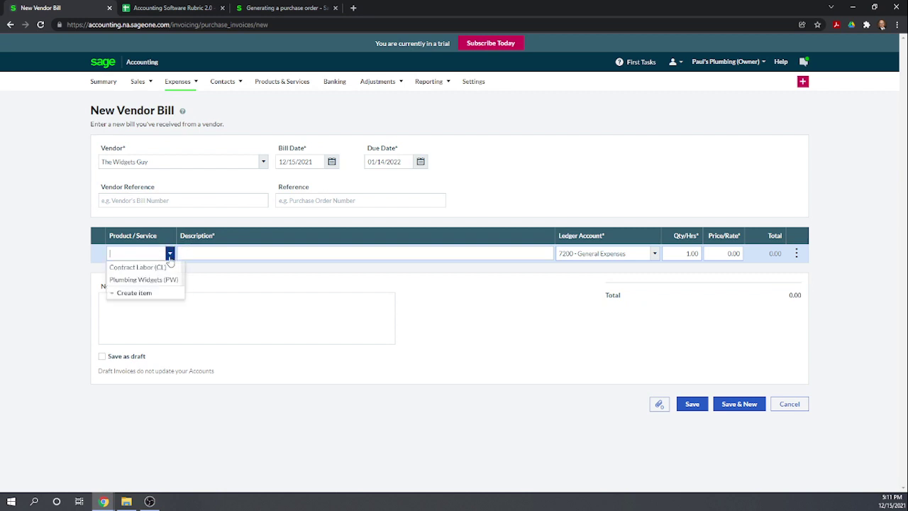
pyautogui.click(170, 280)
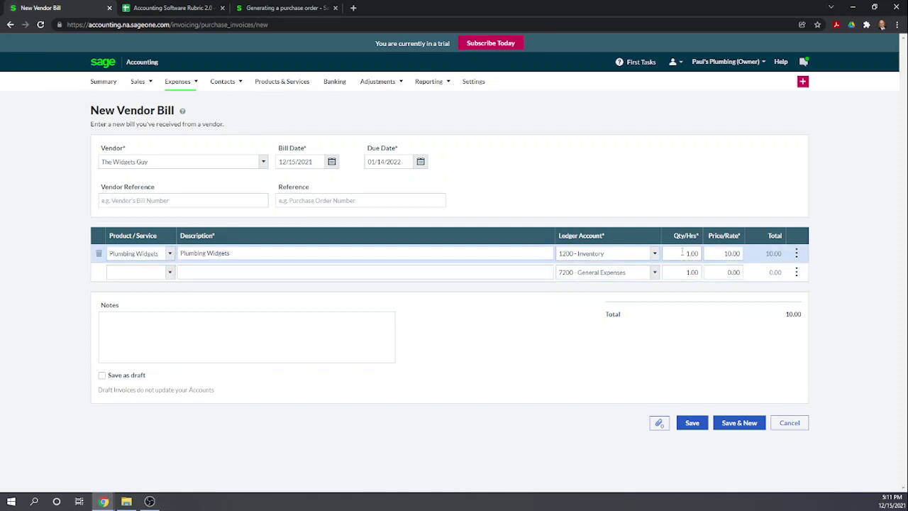
pyautogui.moveTo(682, 253); pyautogui.dragTo(704, 259)
pyautogui.write('10')
pyautogui.click(715, 254)
pyautogui.click(710, 347)
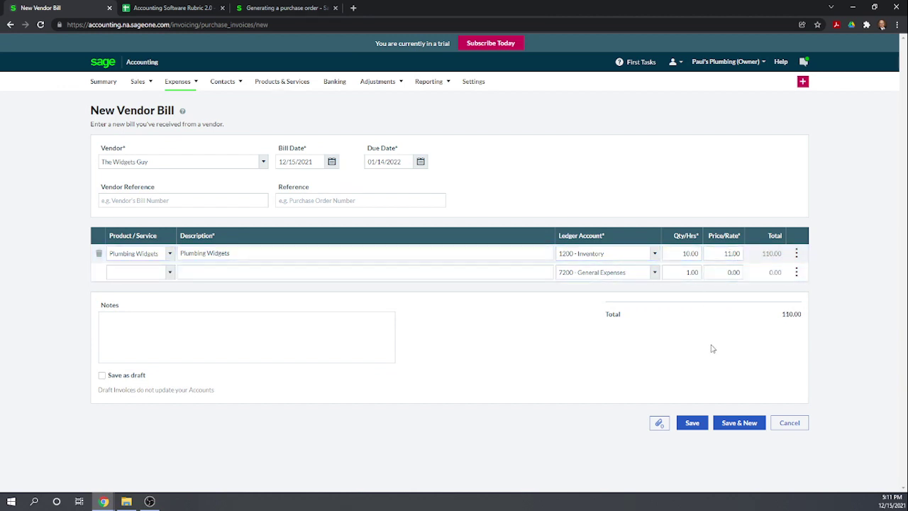
pyautogui.click(694, 425)
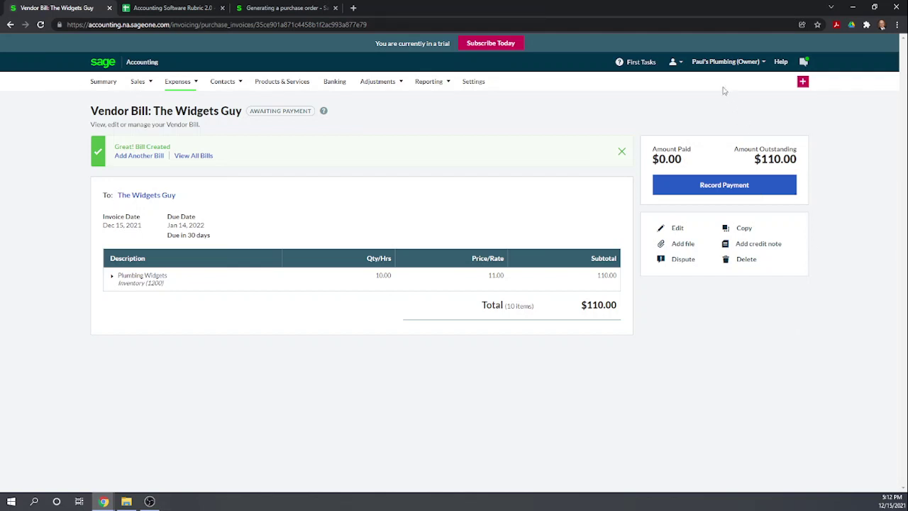
# Examine the new bill's payment and credit note forms for a way to apply the vendor credit, leaving both without saving
pyautogui.click(715, 186)
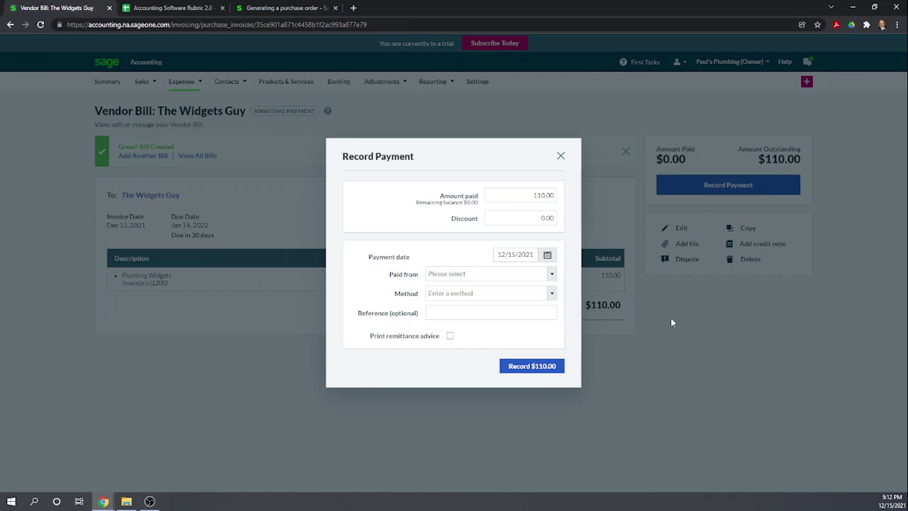
pyautogui.click(561, 157)
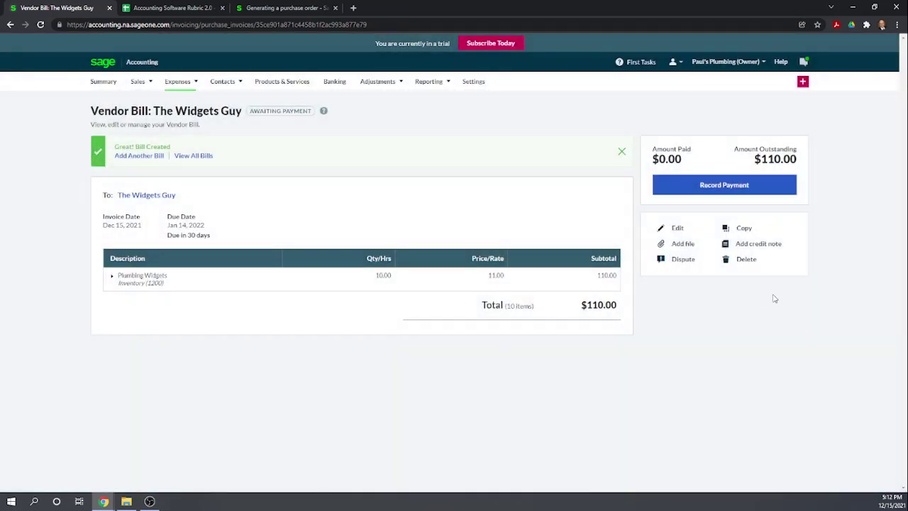
pyautogui.click(759, 246)
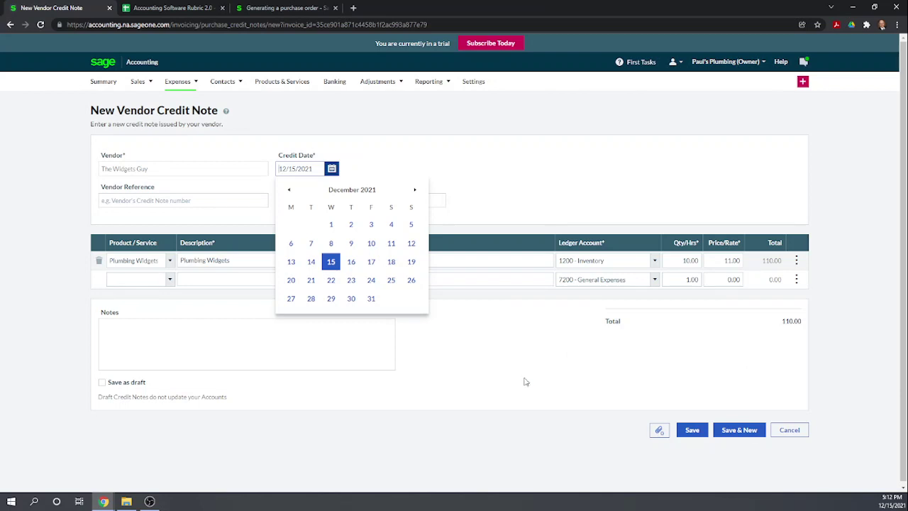
pyautogui.click(494, 114)
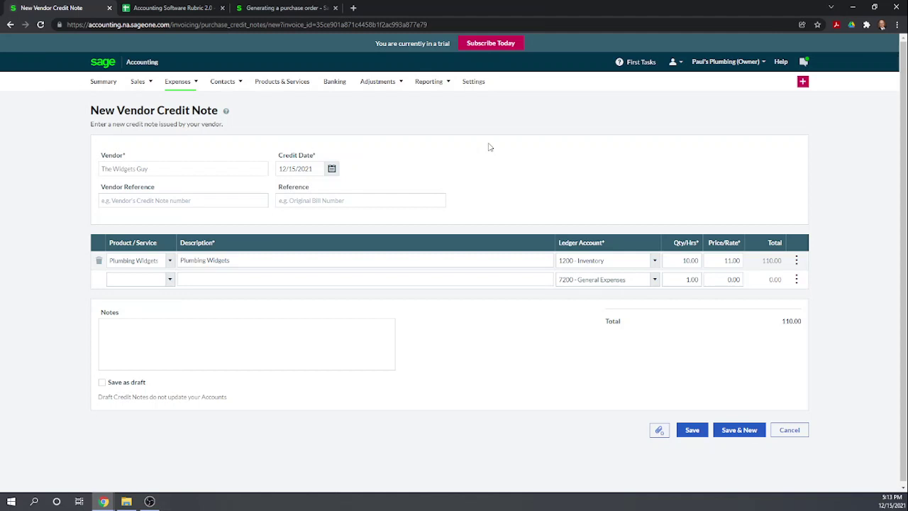
pyautogui.click(799, 434)
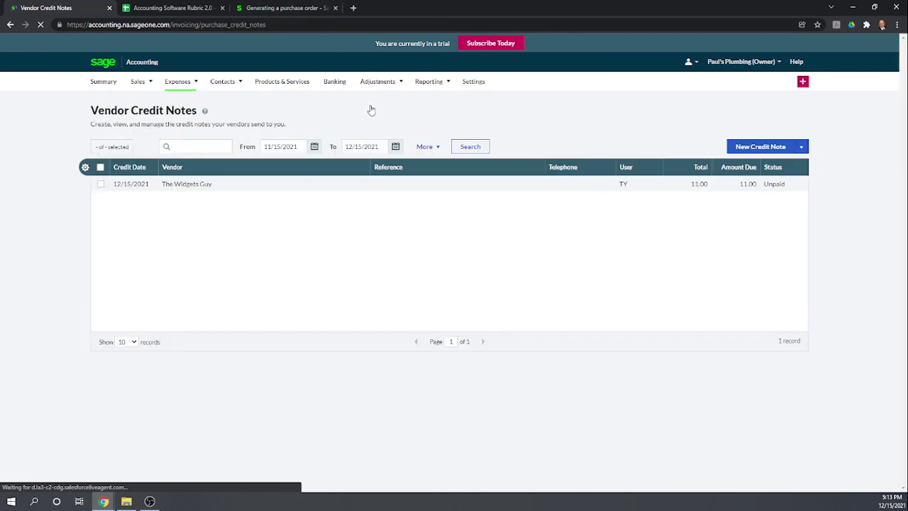
# Select The Widgets Guy's credit note and 110.00 bill in the expenses list and look for an option to apply the credit
pyautogui.click(177, 81)
pyautogui.click(215, 97)
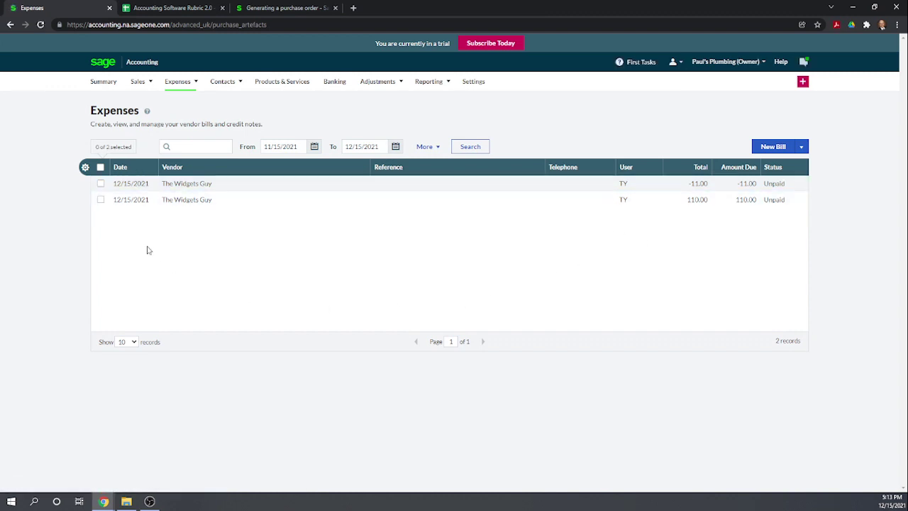
pyautogui.click(101, 200)
pyautogui.click(101, 184)
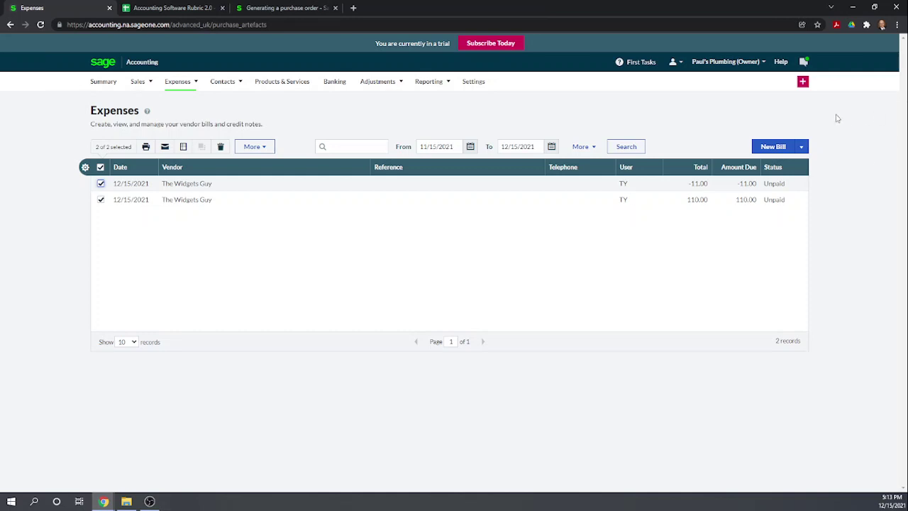
pyautogui.click(803, 147)
# Open the Checking bank account and review its activity and the options for new entries
pyautogui.click(334, 83)
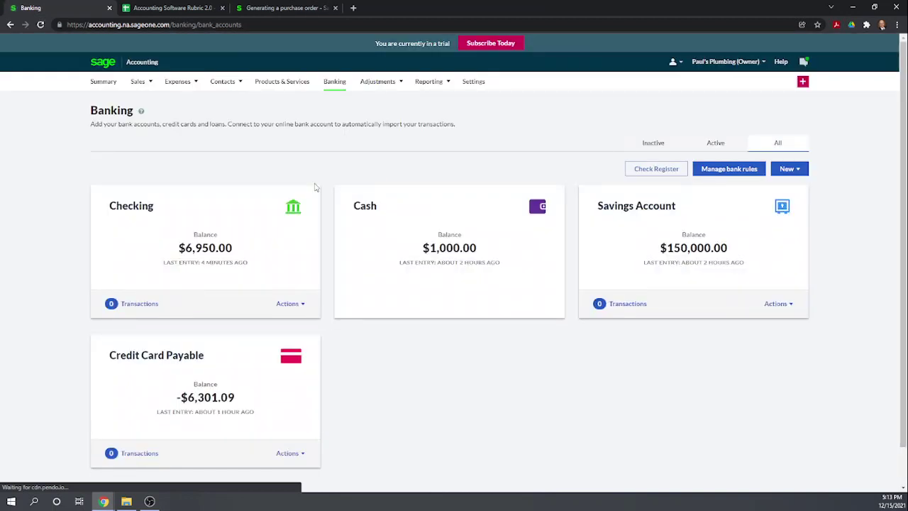
pyautogui.click(217, 226)
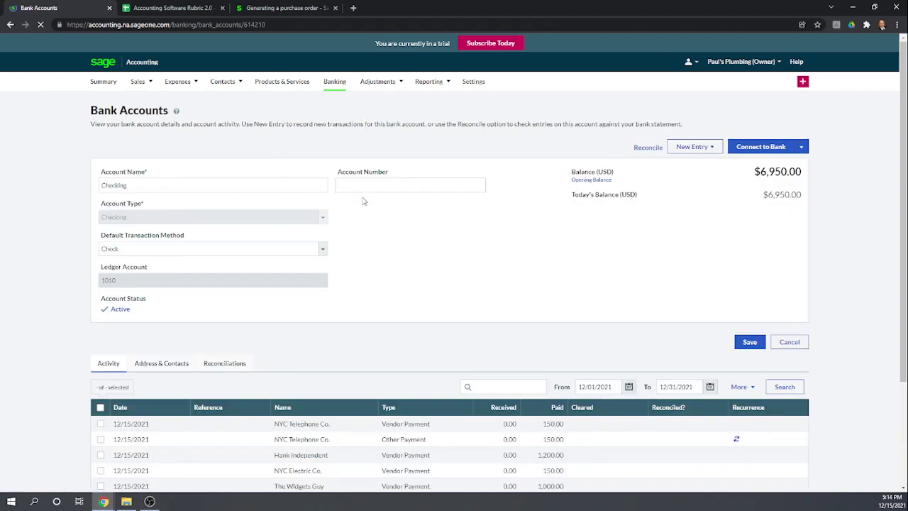
pyautogui.scroll(-2, 519, 254)
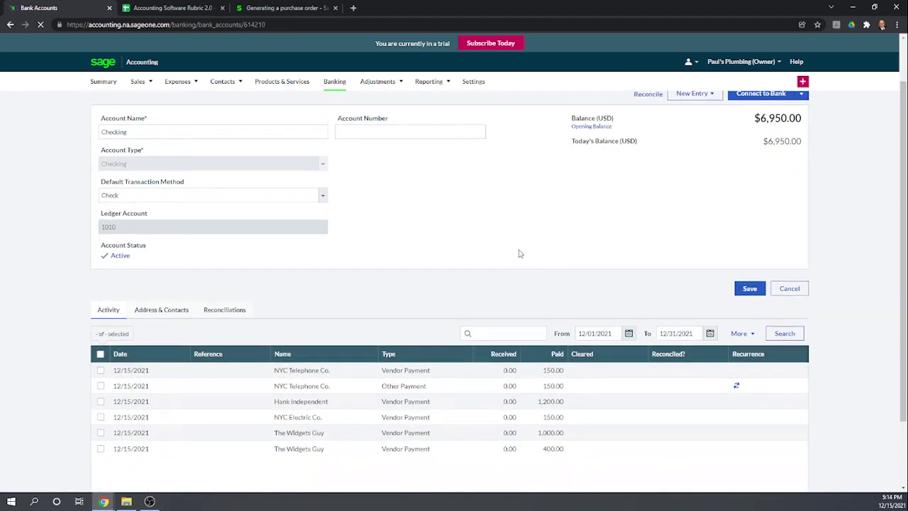
pyautogui.scroll(2, 442, 242)
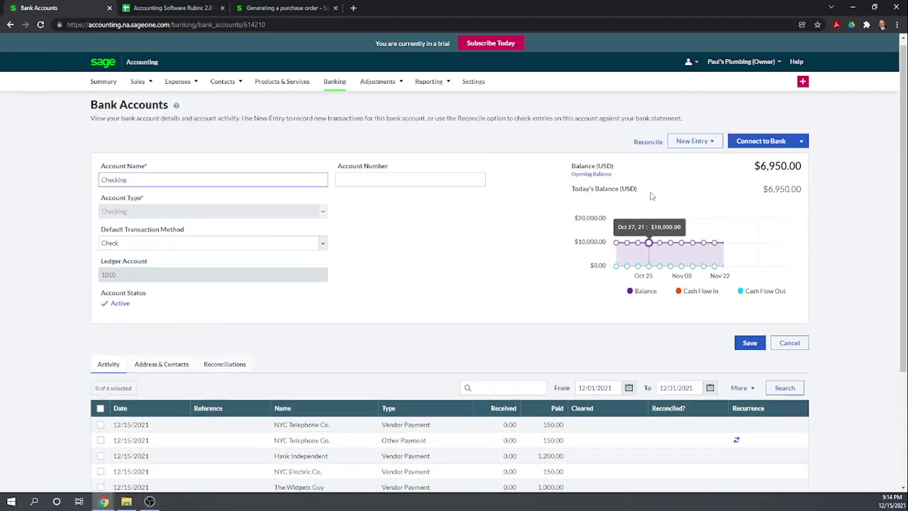
# Start a 99.00 vendor payment by check from the Checking account to The Widgets Guy
pyautogui.click(716, 151)
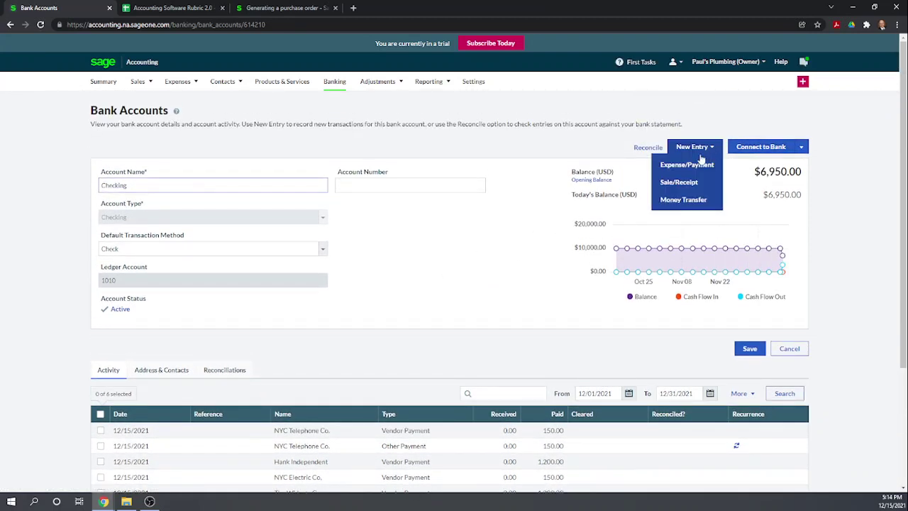
pyautogui.click(687, 165)
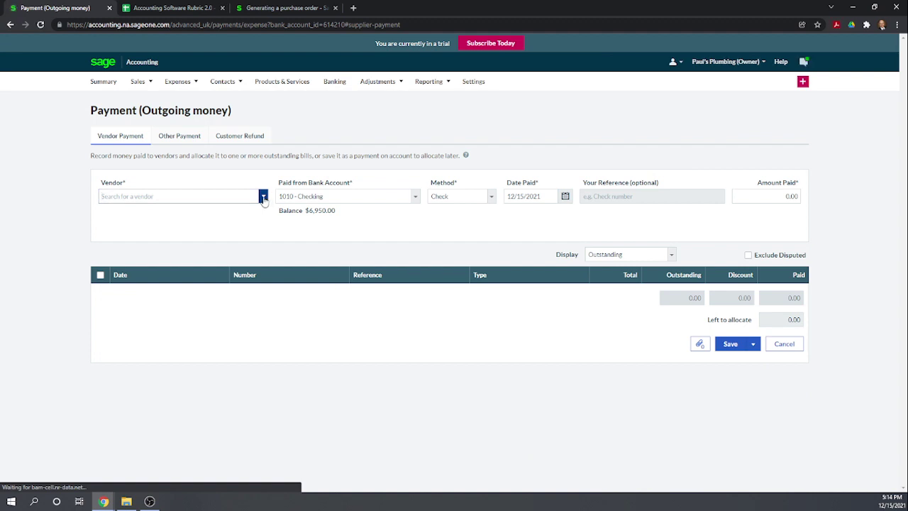
pyautogui.click(263, 197)
pyautogui.click(155, 210)
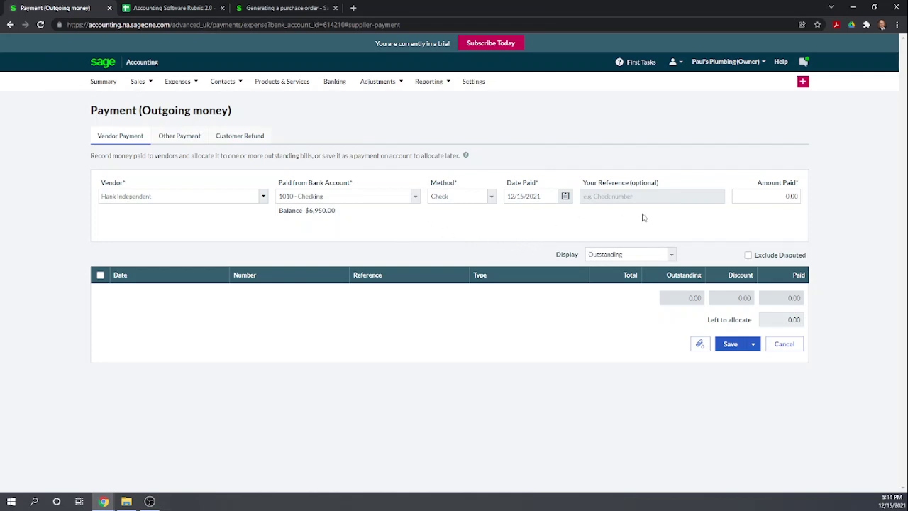
pyautogui.moveTo(785, 196); pyautogui.dragTo(805, 197)
pyautogui.write('99')
pyautogui.click(695, 219)
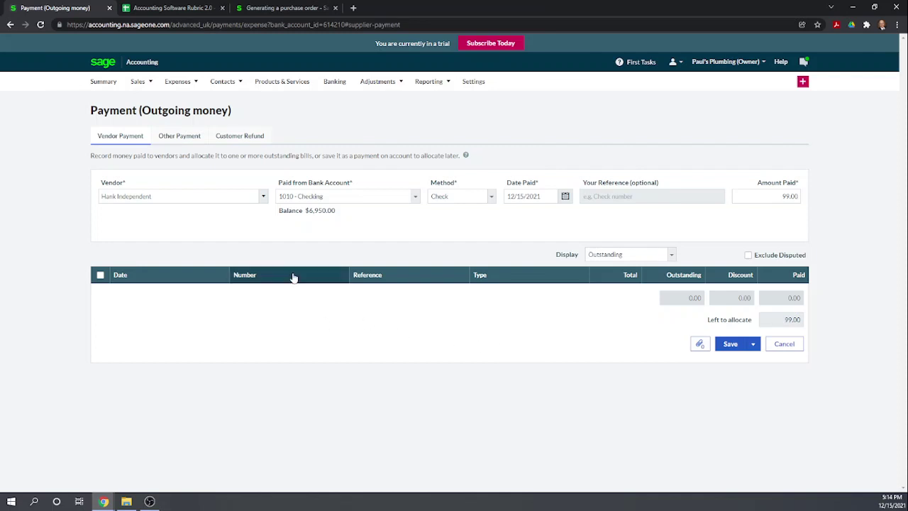
pyautogui.click(262, 197)
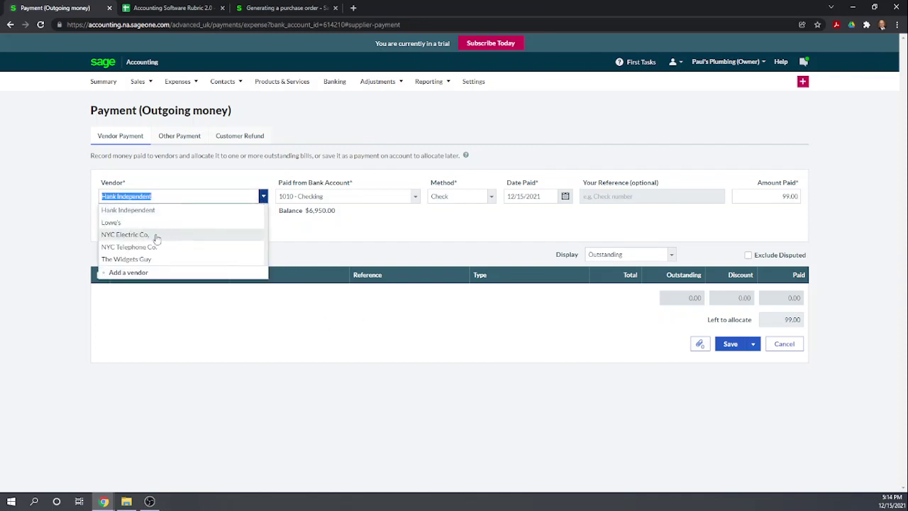
pyautogui.click(142, 259)
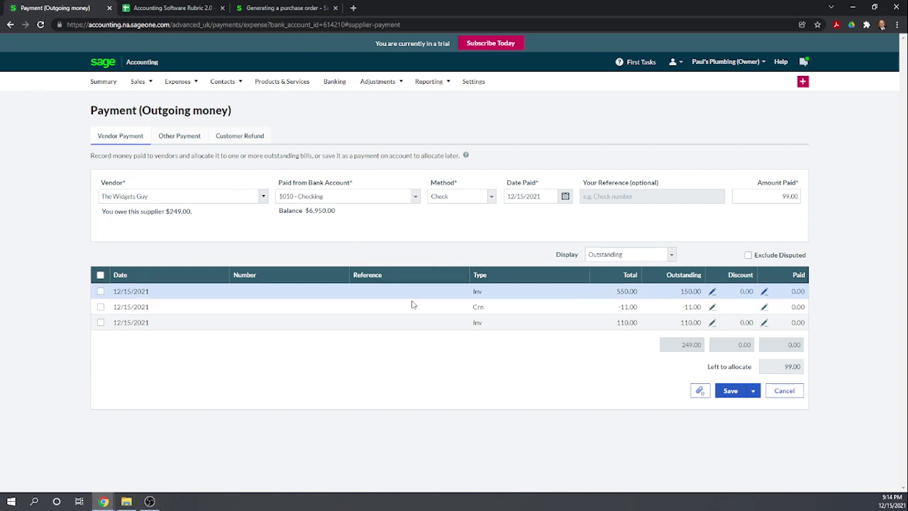
# Allocate 110.00 to the 110.00 bill and -11.00 to the credit note, and save the payment as a manually written check
pyautogui.click(790, 322)
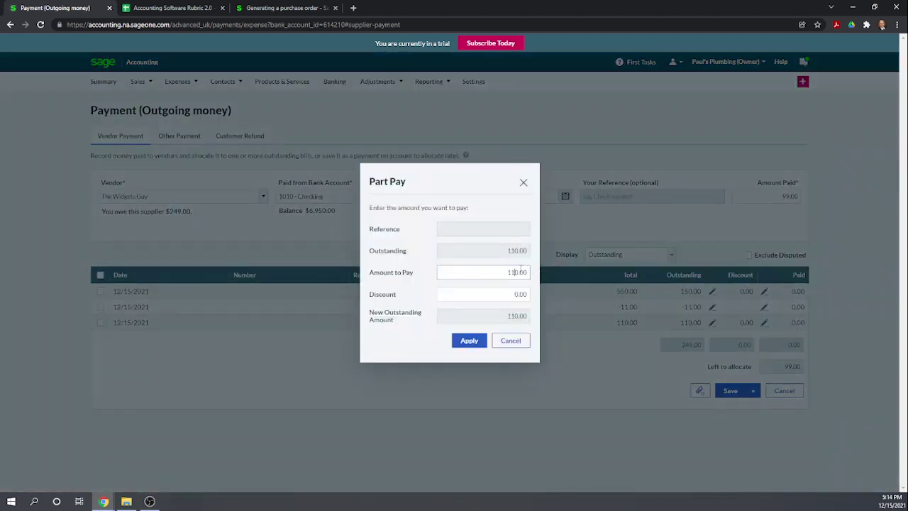
pyautogui.click(466, 340)
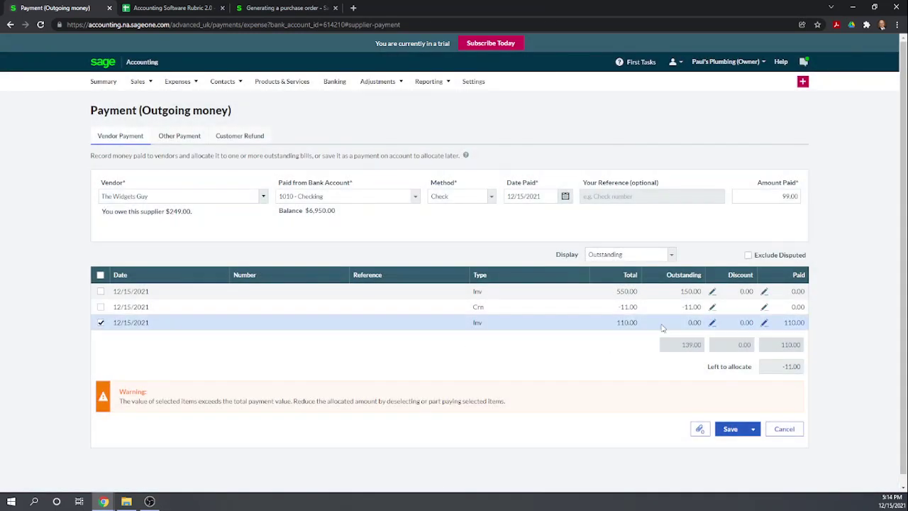
pyautogui.click(794, 306)
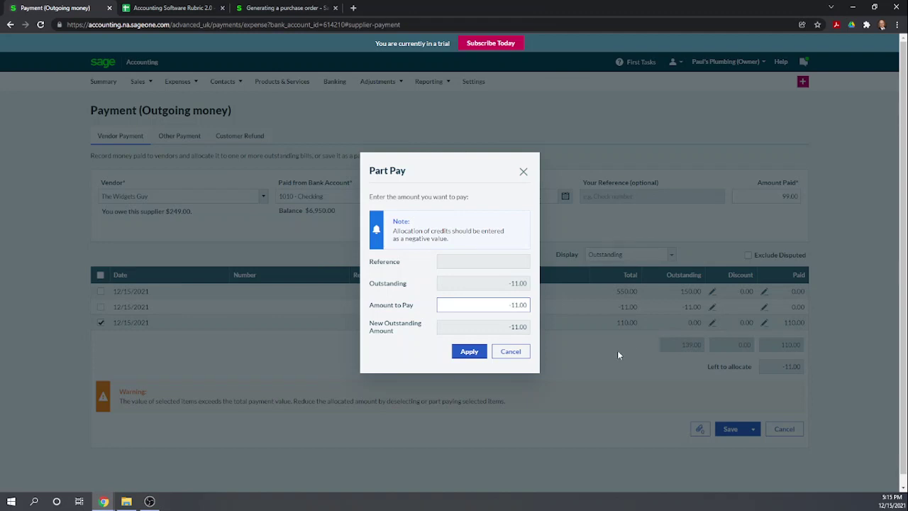
pyautogui.click(466, 351)
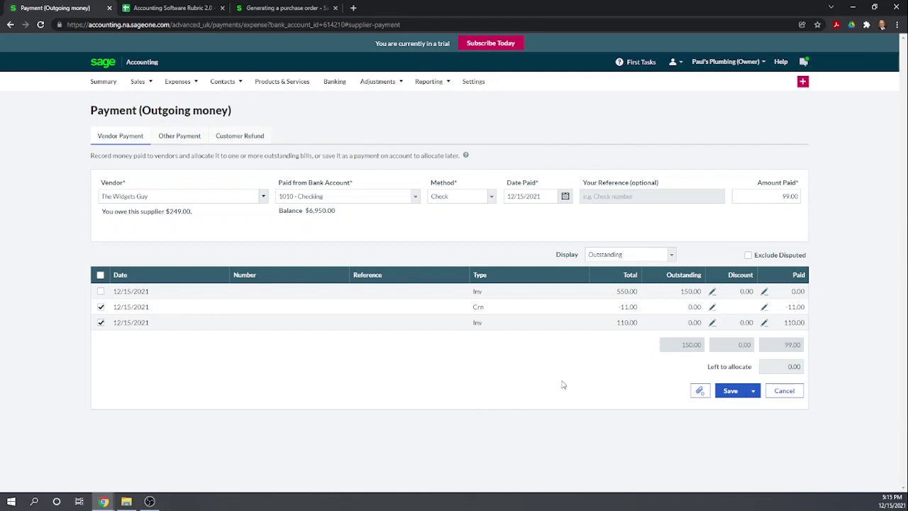
pyautogui.click(736, 395)
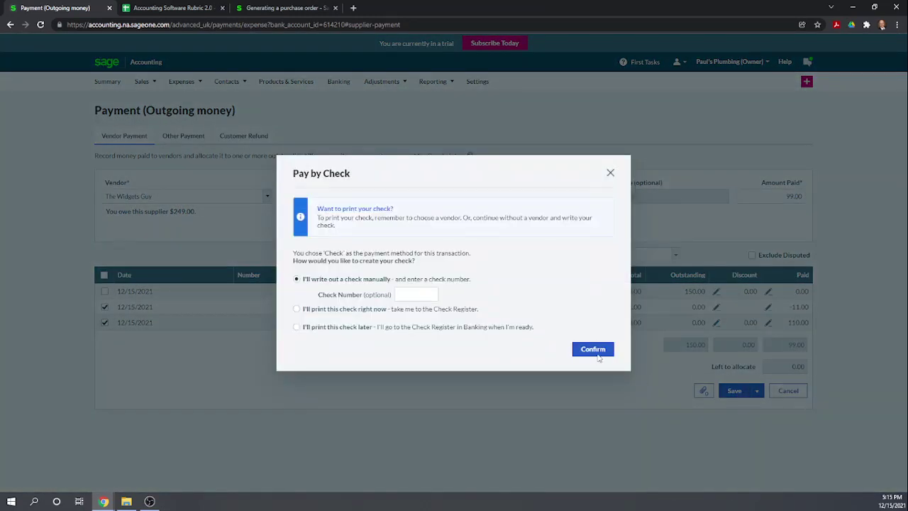
pyautogui.click(593, 347)
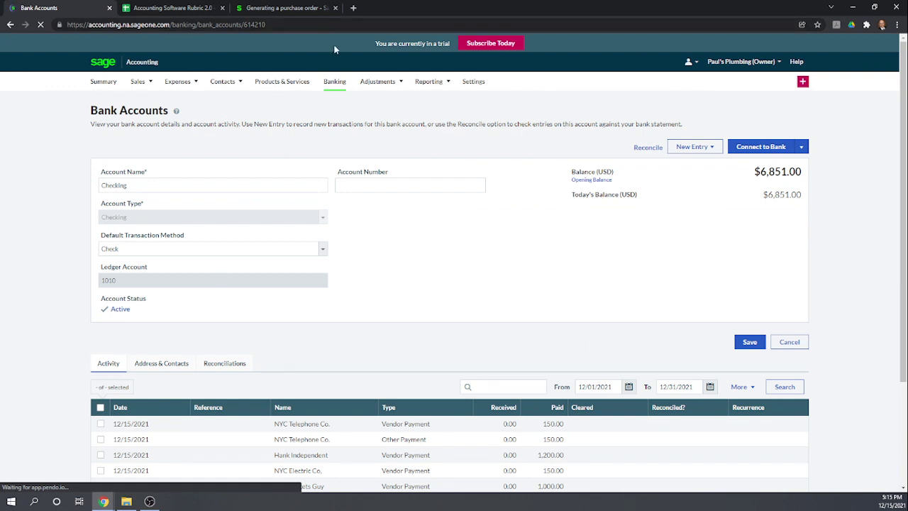
# Switch to the Accounting Software Rubric spreadsheet and score Sage Business Cloud 1 for "Record a credit from vendor"
pyautogui.click(159, 8)
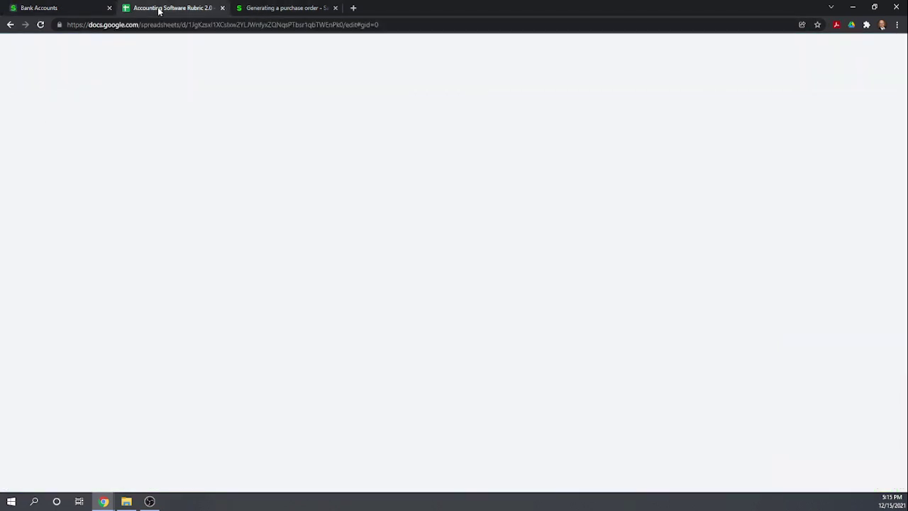
pyautogui.scroll(-2, 340, 227)
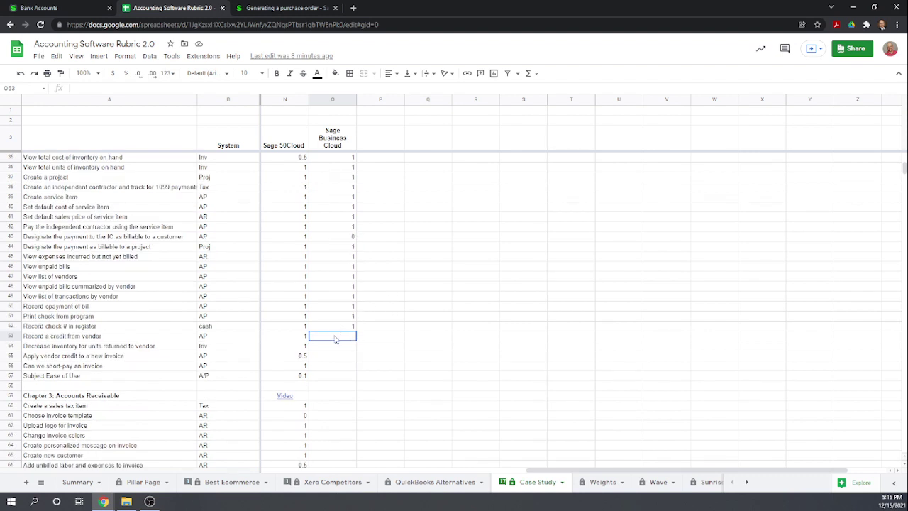
pyautogui.write('1')
pyautogui.press('Return')
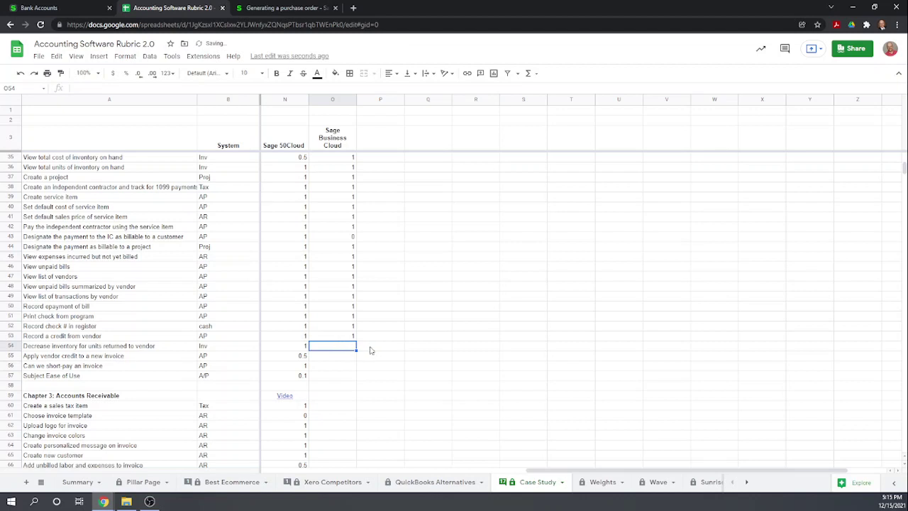
# Return to Sage Accounting and check the inventory effect of the credit in the Plumbing Widgets stock activity and the Balance Sheet Report
pyautogui.click(82, 9)
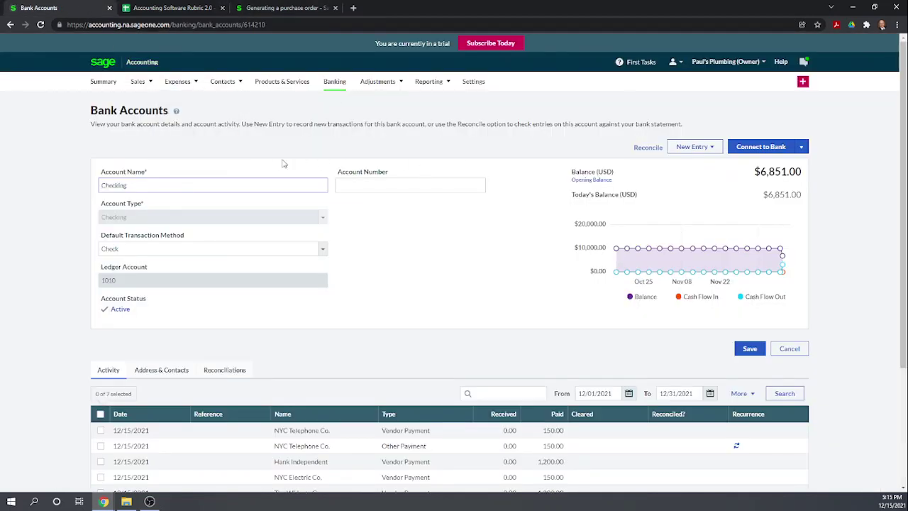
pyautogui.click(284, 84)
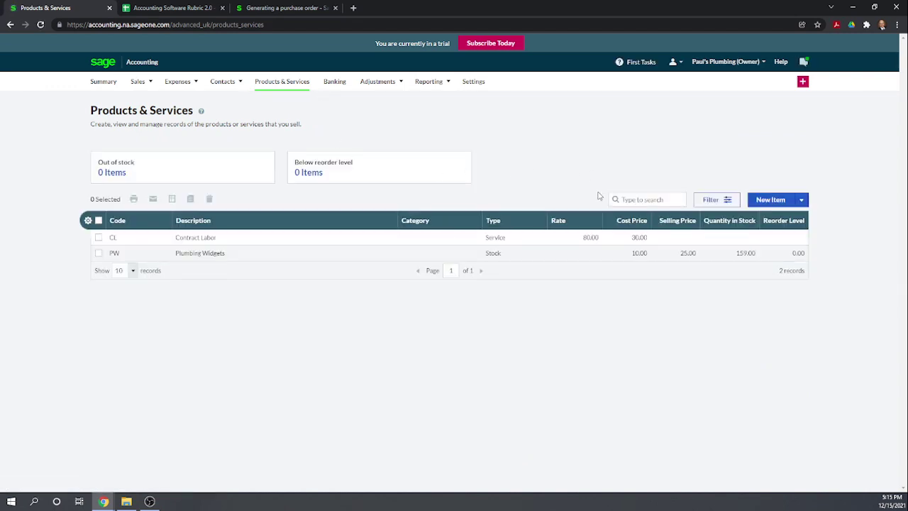
pyautogui.click(183, 255)
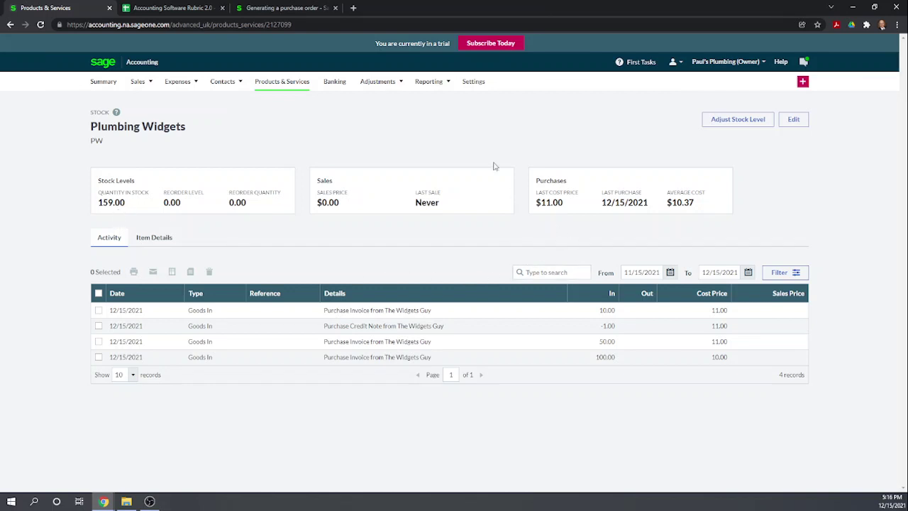
pyautogui.moveTo(435, 90)
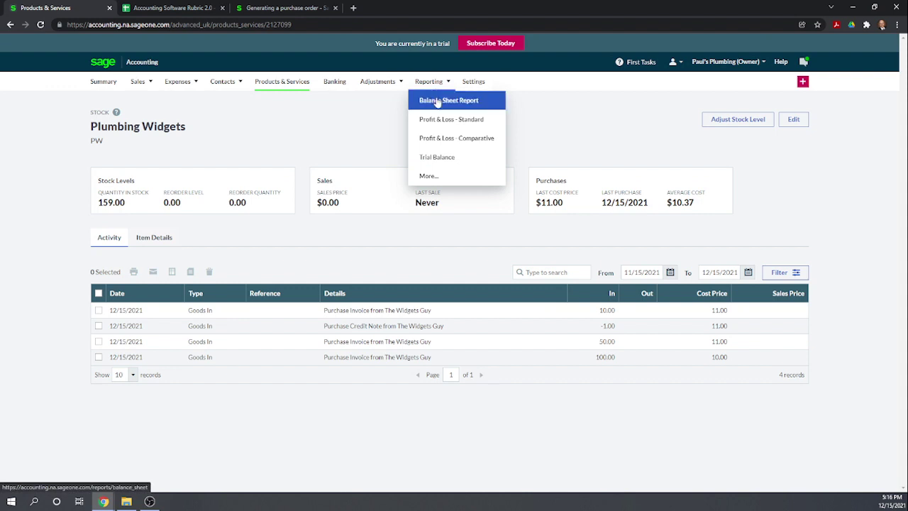
pyautogui.click(436, 101)
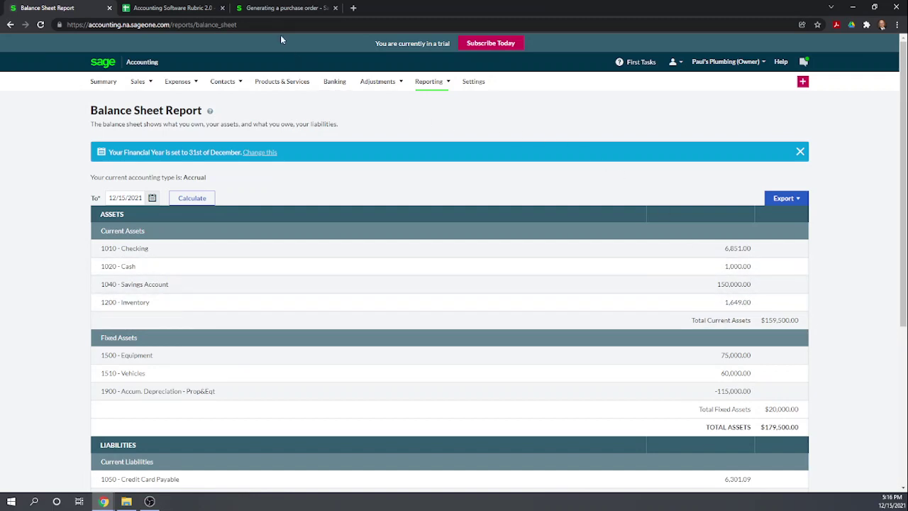
# In the rubric spreadsheet, score Sage Business Cloud 1 each for decreasing inventory on vendor returns, applying vendor credit and short-paying an invoice
pyautogui.click(188, 9)
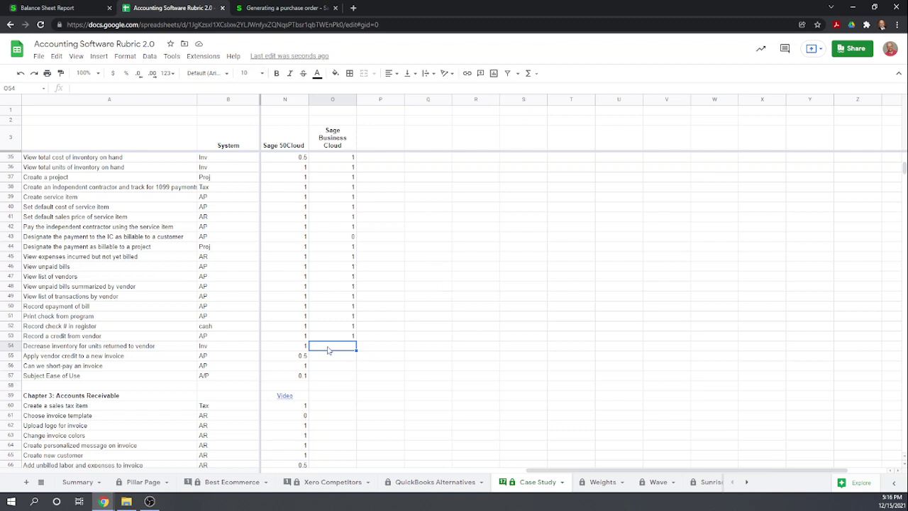
pyautogui.write('1')
pyautogui.press('Return')
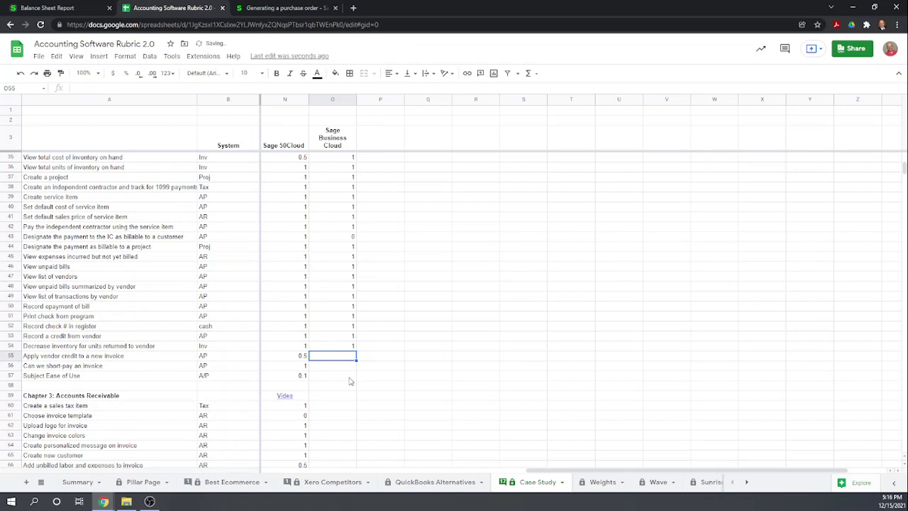
pyautogui.write('1')
pyautogui.press('Return')
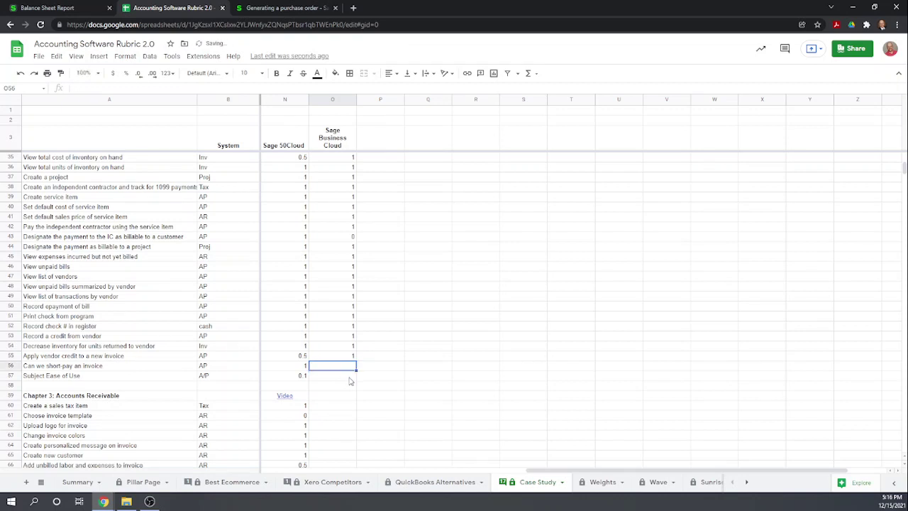
pyautogui.write('1')
pyautogui.press('Return')
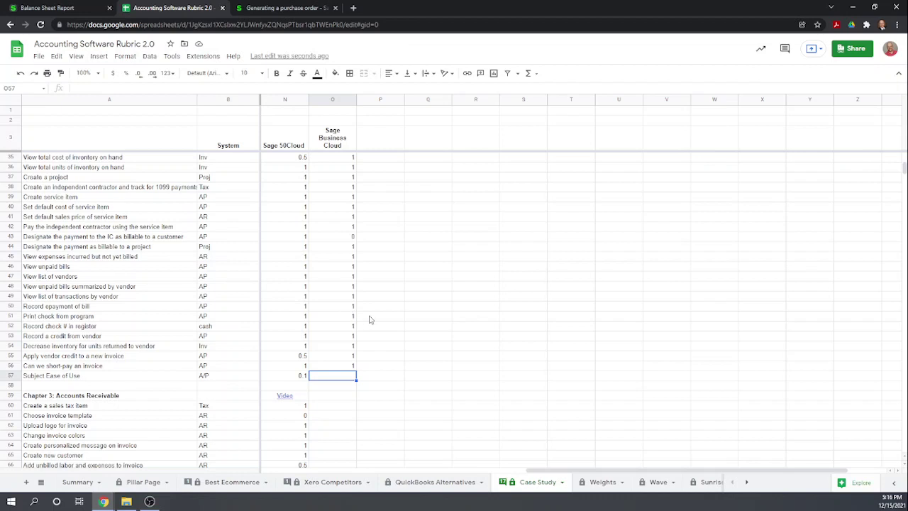
# Rate Sage Business Cloud's accounts payable "Subject Ease of Use" as 0.7
pyautogui.scroll(6, 371, 321)
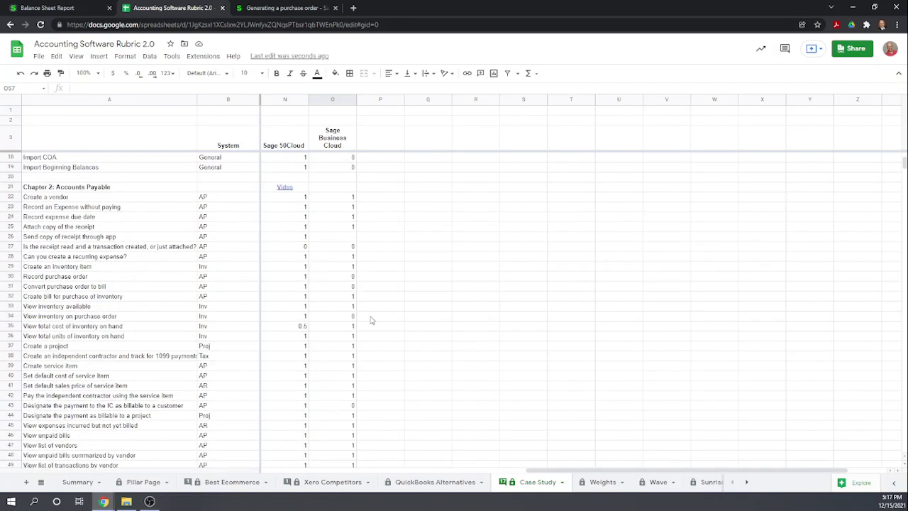
pyautogui.scroll(3, 370, 320)
pyautogui.scroll(-10, 370, 322)
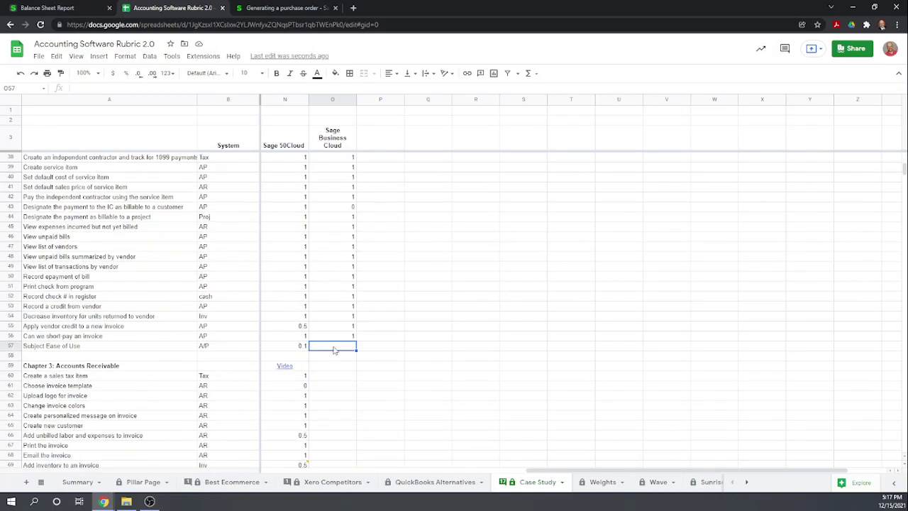
pyautogui.doubleClick(334, 348)
pyautogui.press('Return')
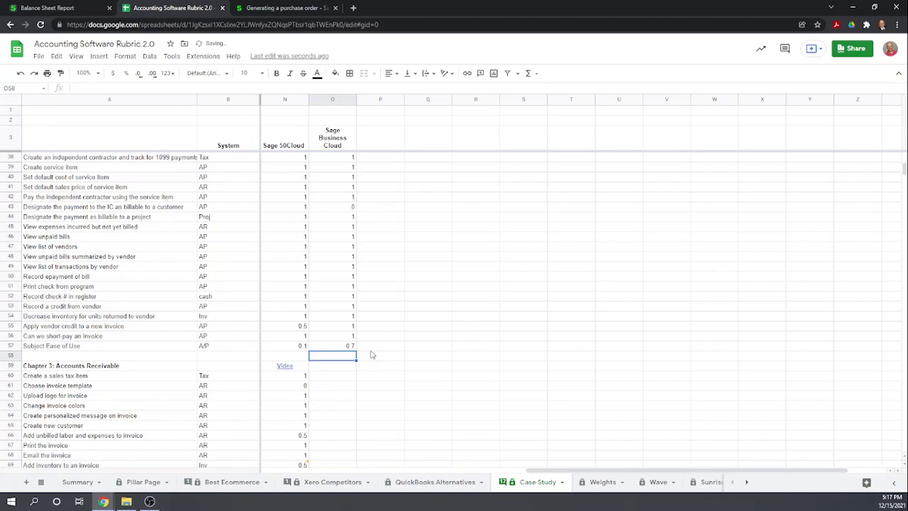
# Review the Sage Business Cloud scores for Chapters 1 and 2 in the rubric, and return to Sage's balance sheet
pyautogui.scroll(3, 372, 353)
pyautogui.scroll(4, 374, 351)
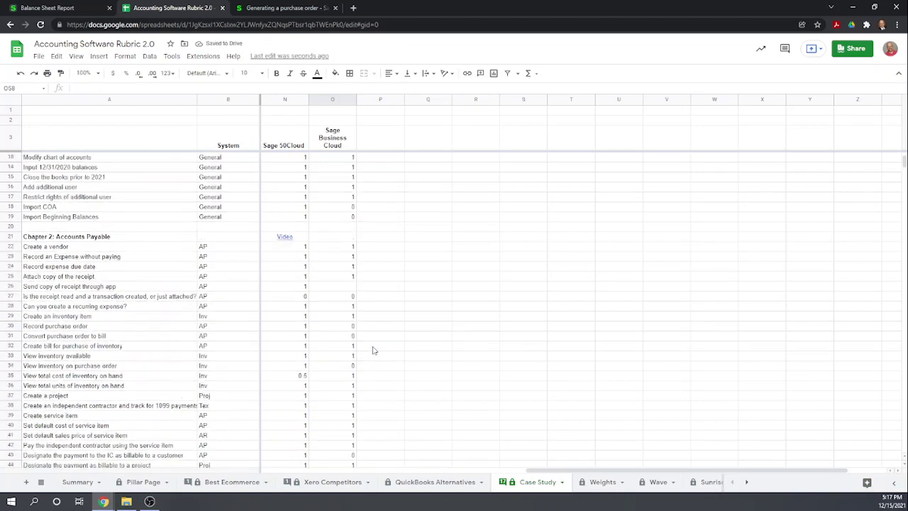
pyautogui.scroll(-4, 374, 351)
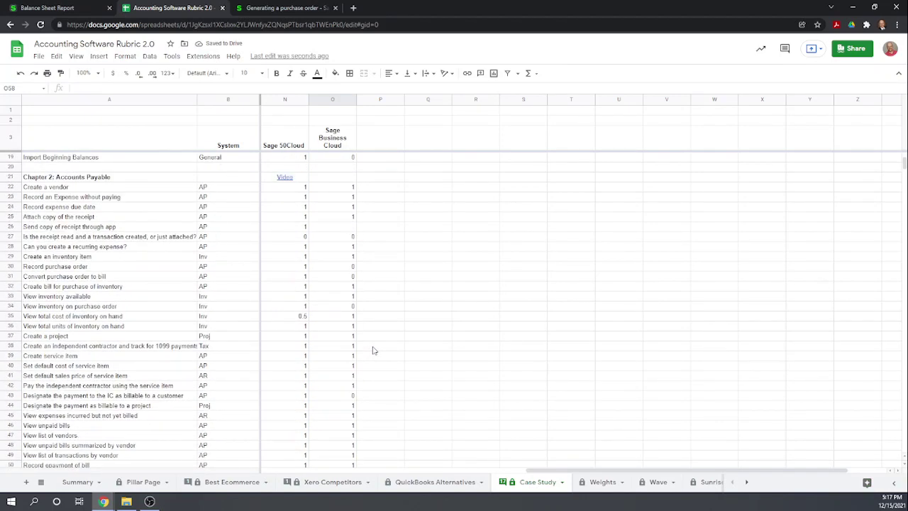
pyautogui.scroll(-7, 374, 350)
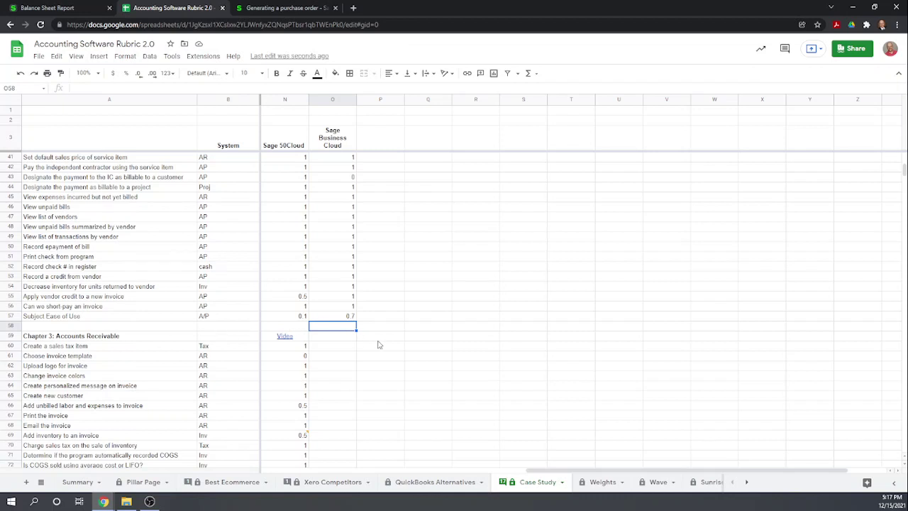
pyautogui.scroll(2, 205, 299)
pyautogui.scroll(10, 205, 300)
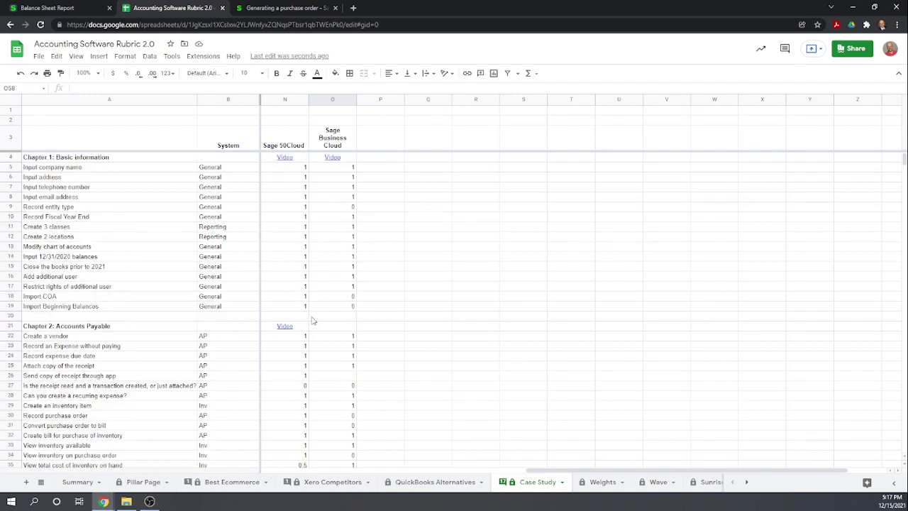
pyautogui.click(31, 7)
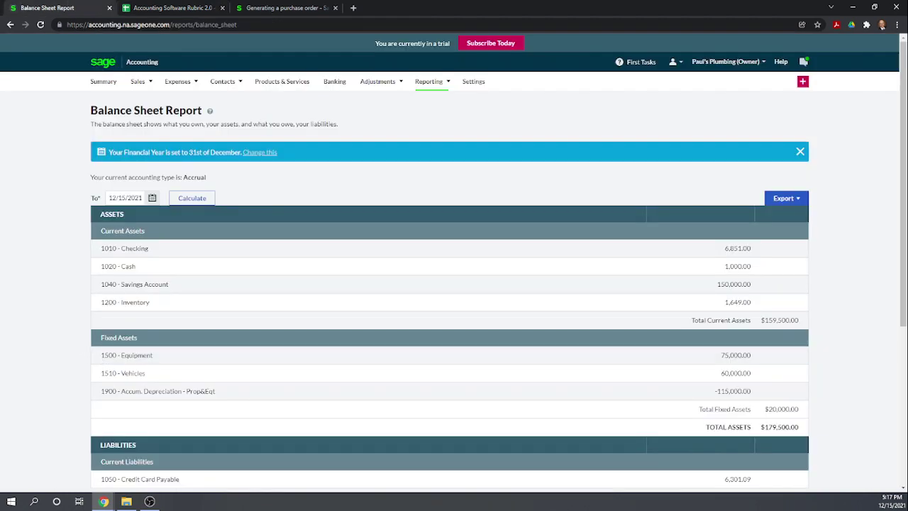